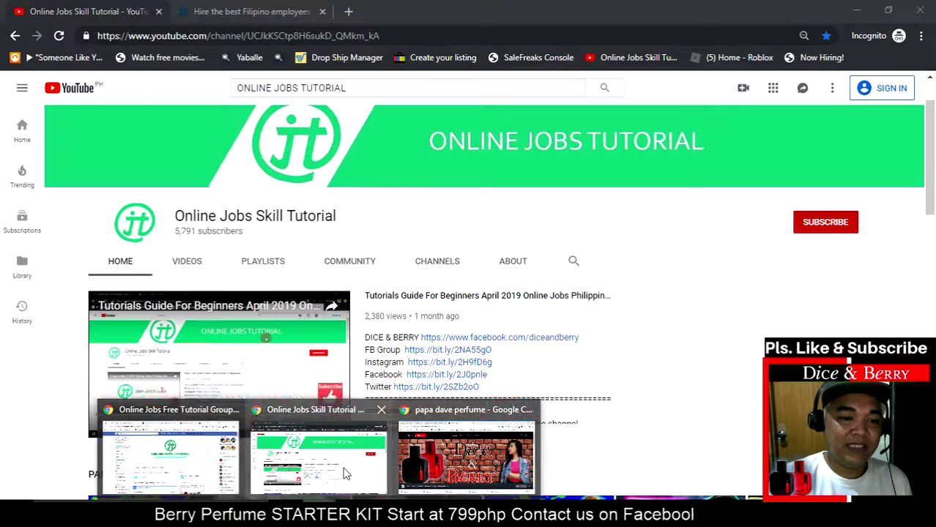
- View the Online Jobs Skill Tutorial YouTube channel, its Facebook group and the Dice & Berry Facebook page
left_click(320, 458)
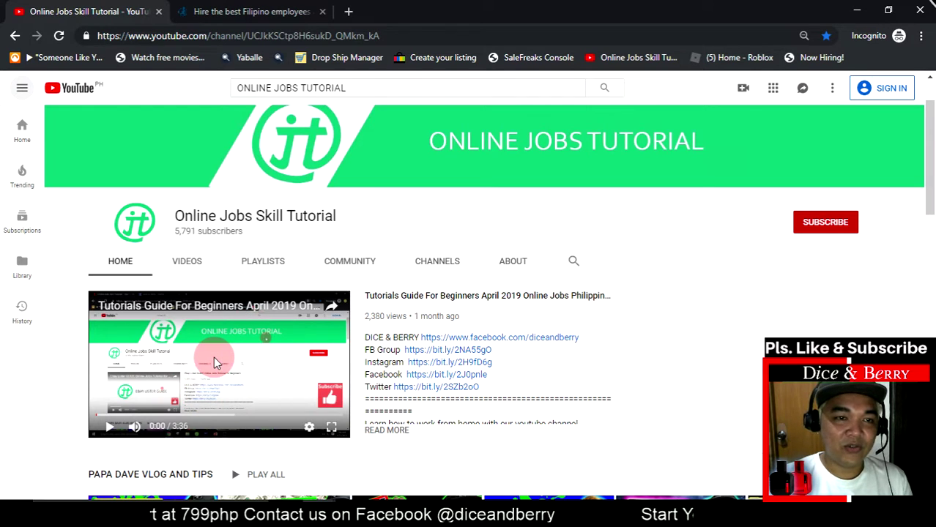
left_click(318, 516)
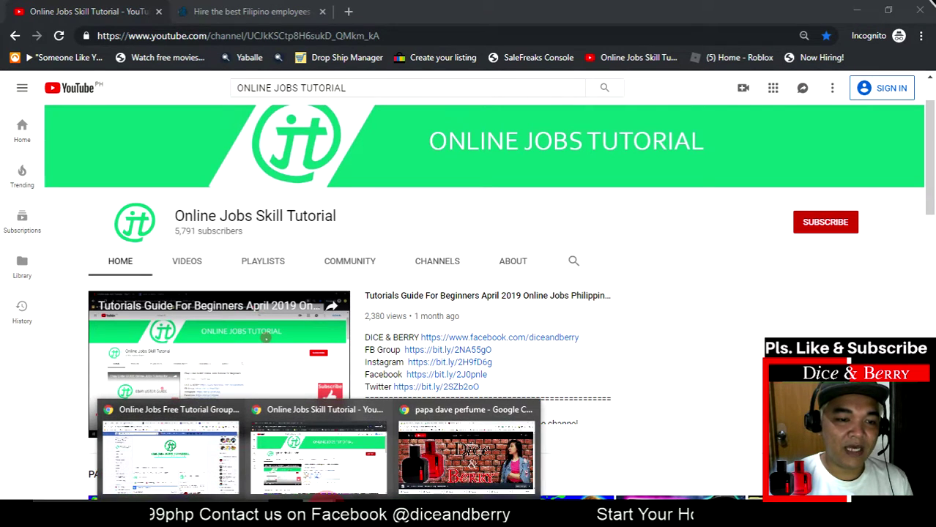
left_click(176, 454)
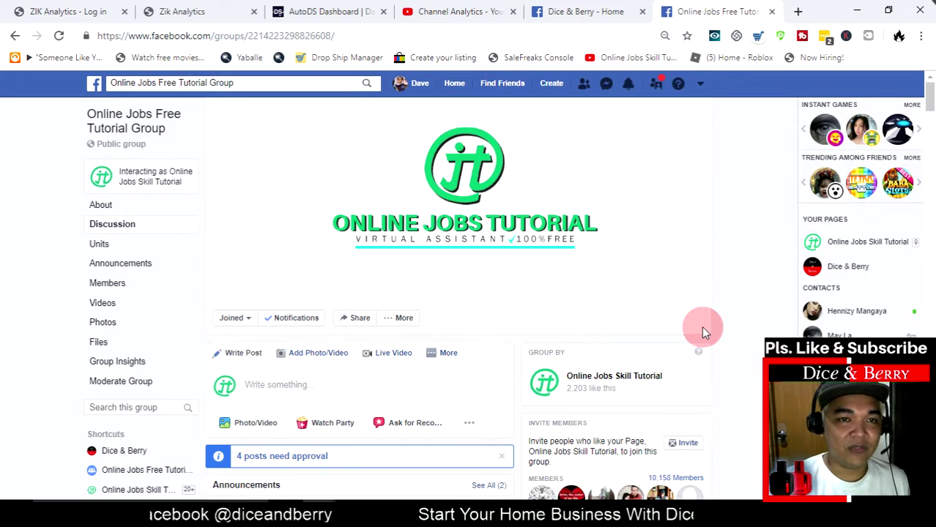
left_click(580, 13)
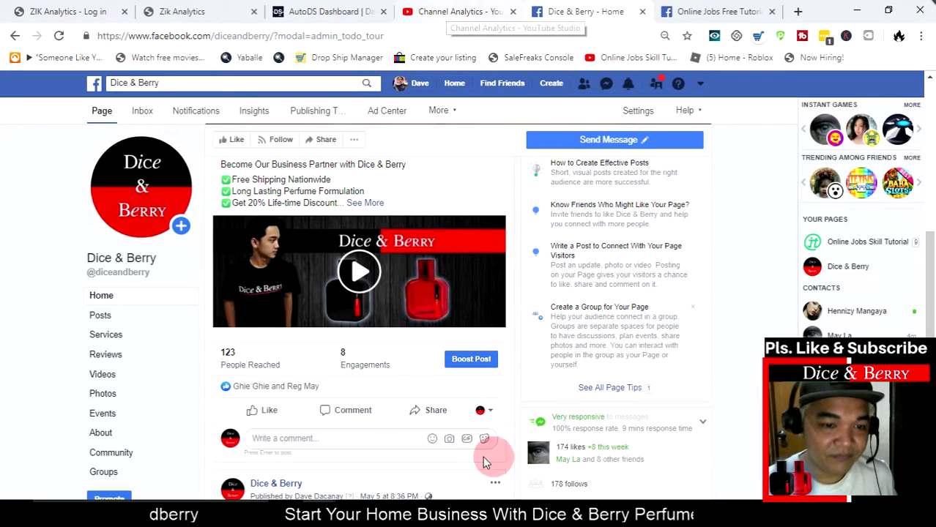
- Switch to the papa dave perfume store's Shopify admin and start creating a new product collection
mouse_move(362, 498)
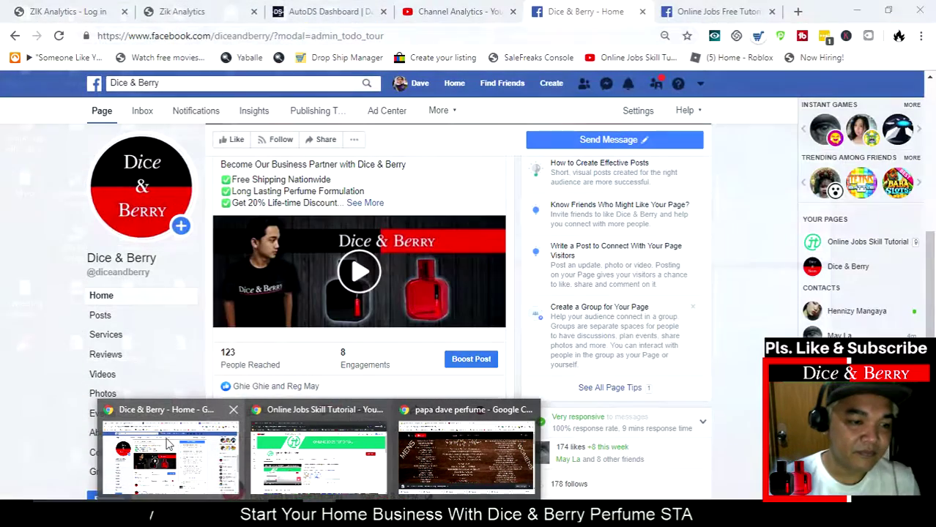
left_click(466, 451)
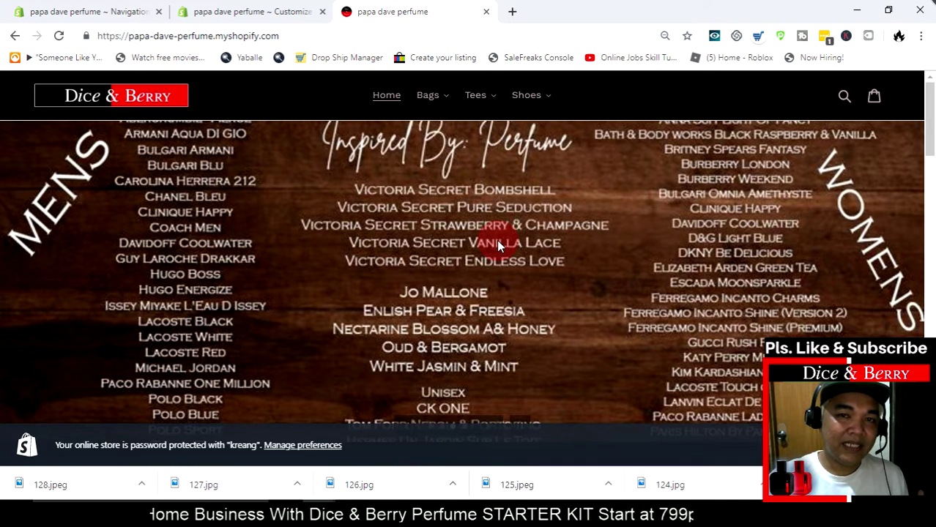
left_click(62, 10)
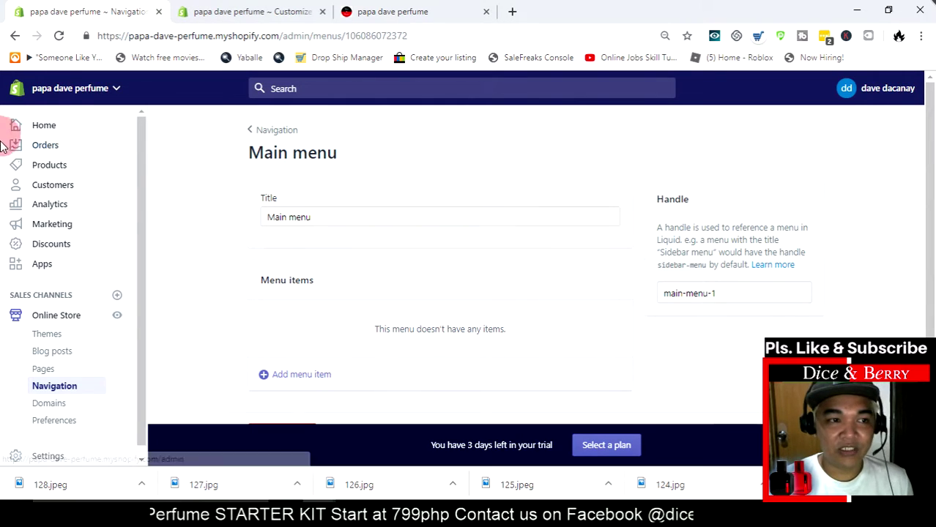
left_click(49, 166)
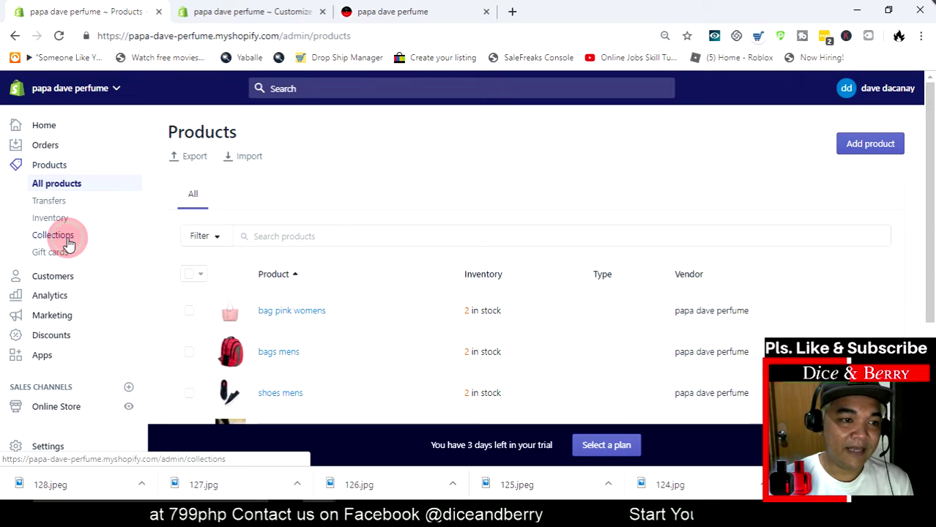
left_click(68, 244)
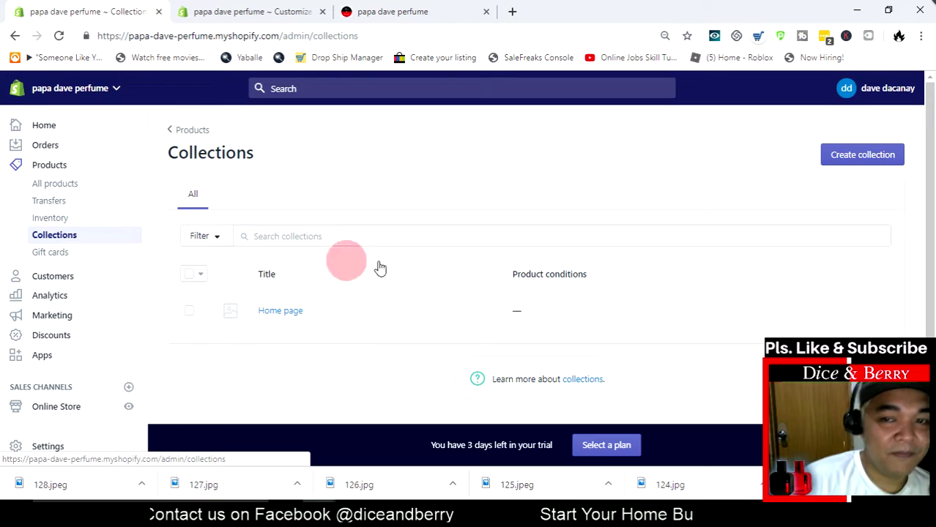
left_click(850, 162)
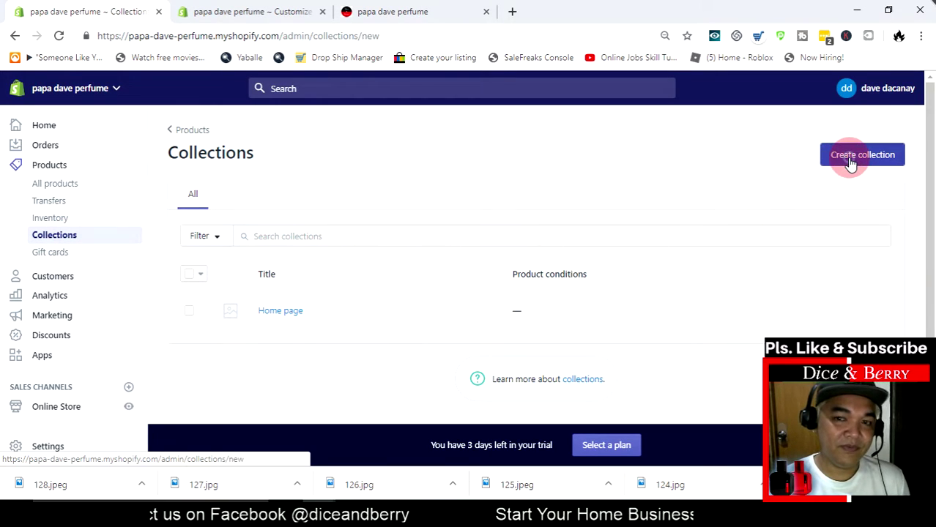
scroll(637, 171, "down", 5)
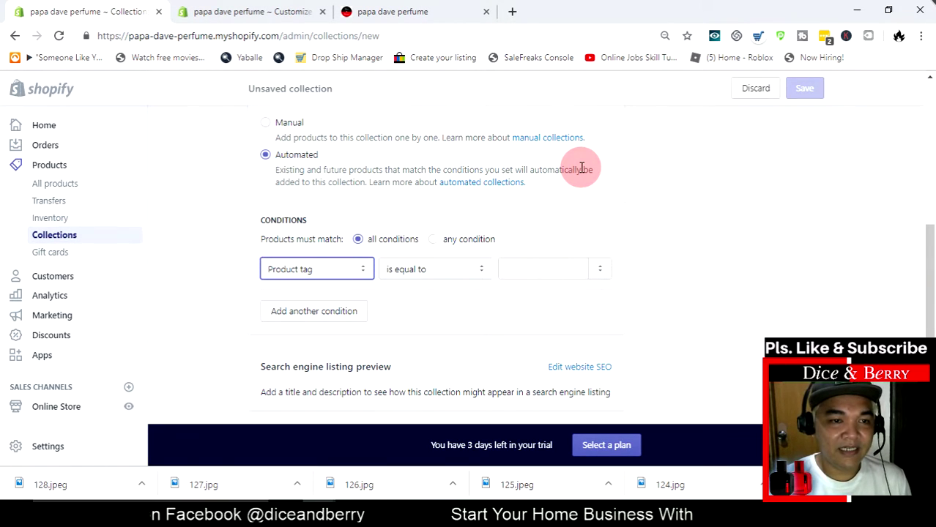
scroll(582, 168, "up", 5)
left_click(344, 212)
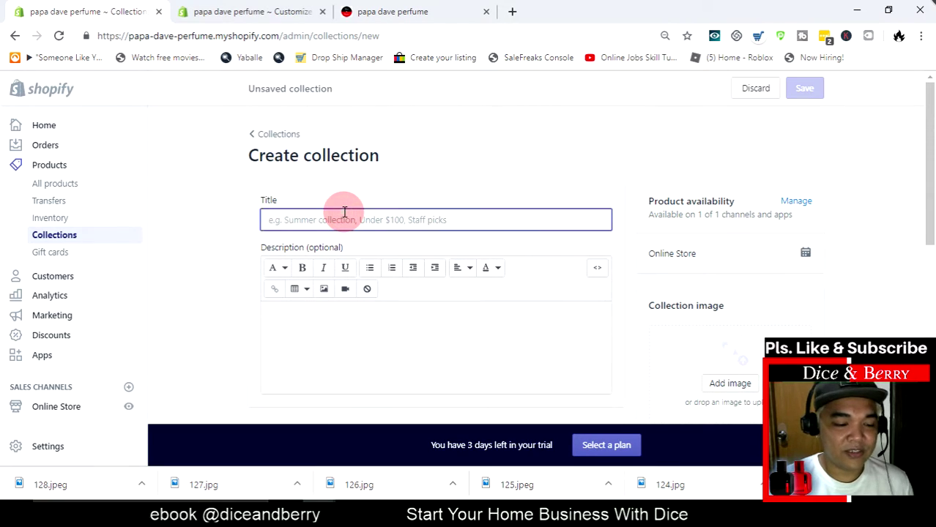
type("bags")
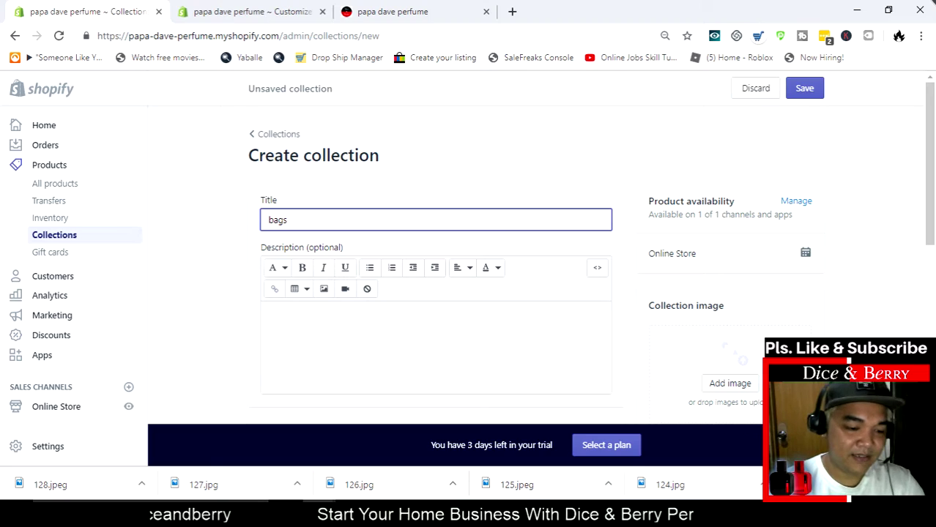
type(" men")
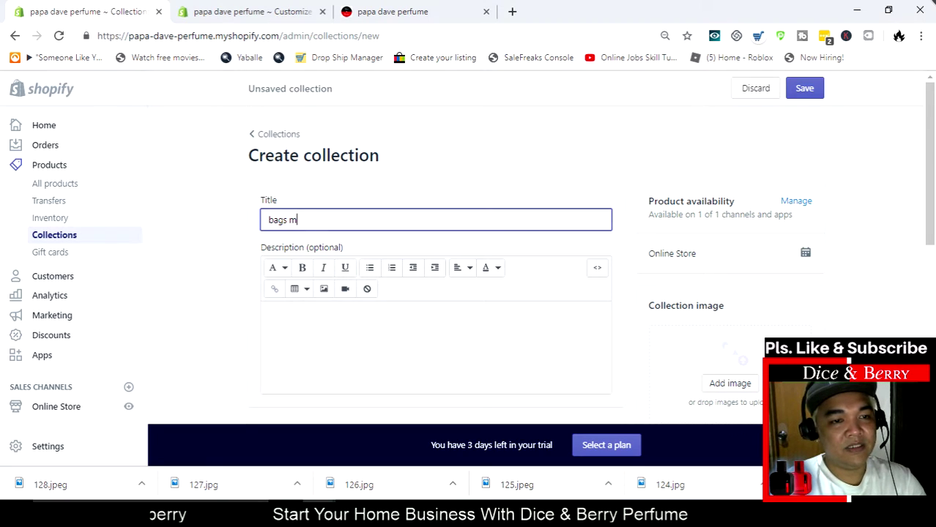
key("BackSpace")
key("BackSpace")
key("BackSpace")
key("BackSpace")
key("BackSpace")
key("BackSpace")
- Title the new collection "Bags Men's"
type("Bags")
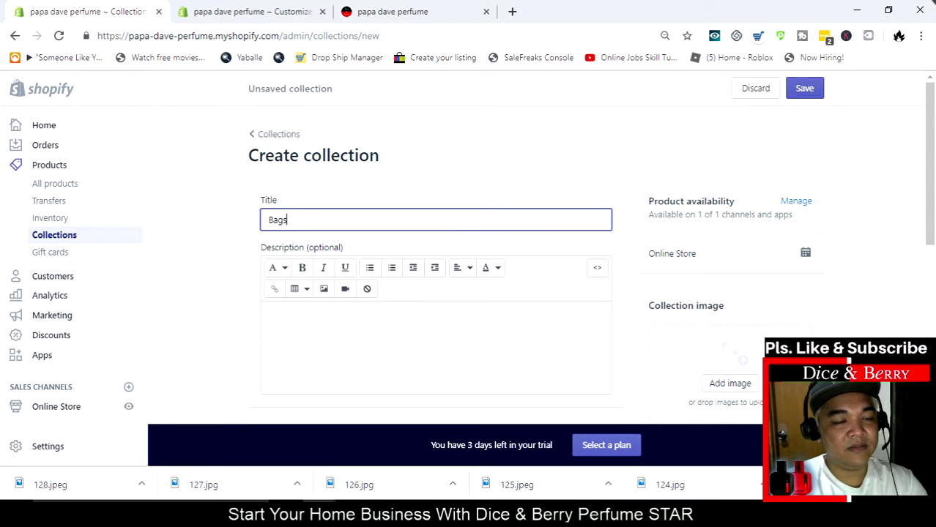
type(" Men's")
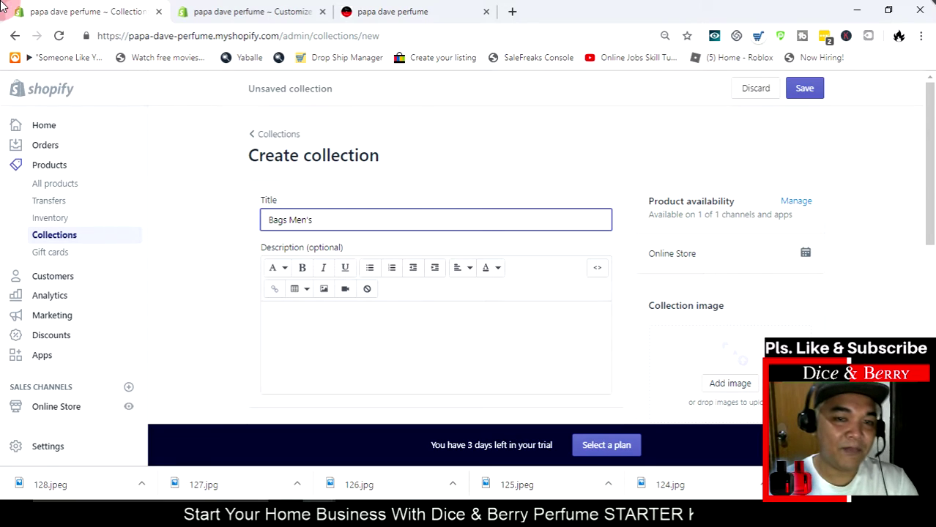
left_click_drag(331, 220, 232, 224)
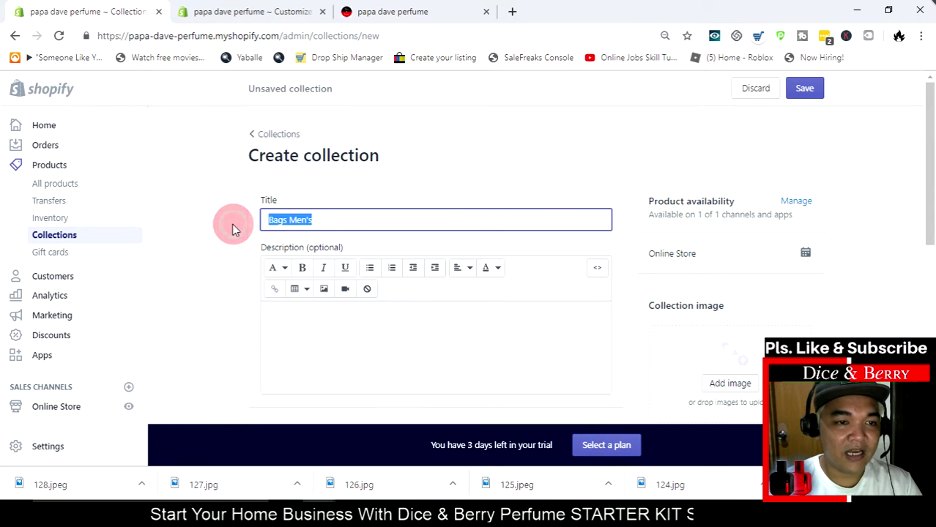
left_click(432, 203)
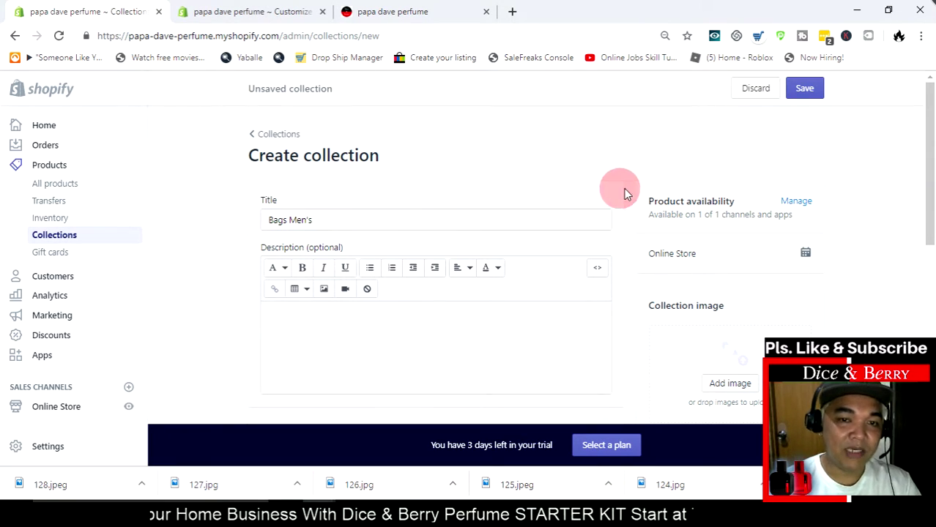
- Set the automated collection's condition so that the product tag is equal to "Bags Men's"
scroll(626, 194, "down", 1)
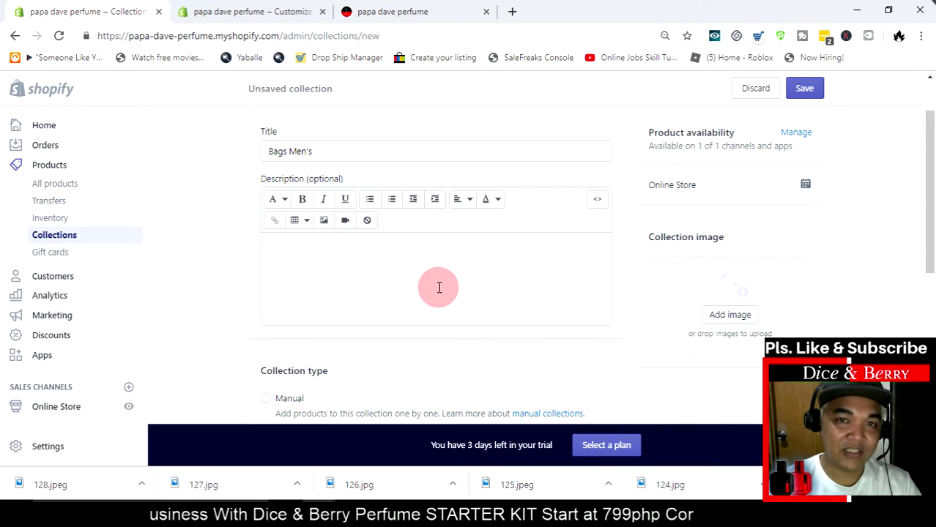
scroll(630, 255, "down", 2)
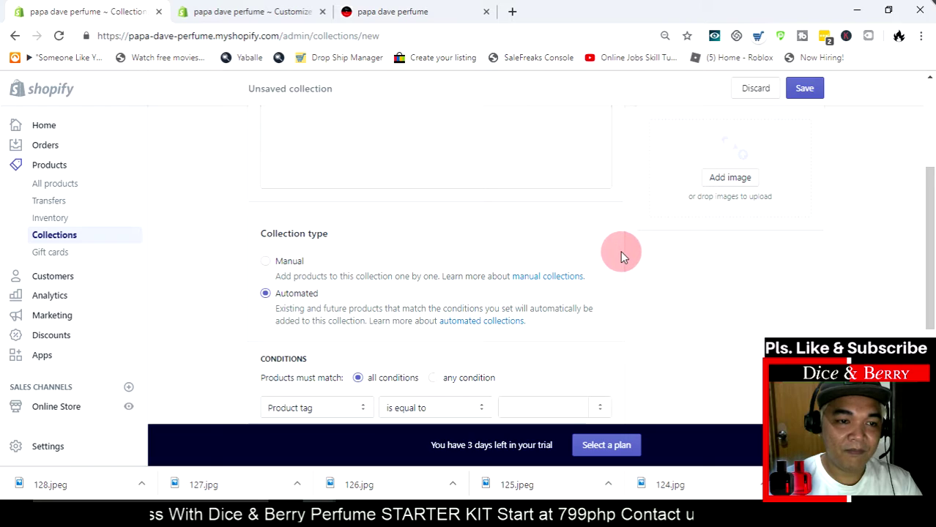
scroll(621, 250, "down", 1)
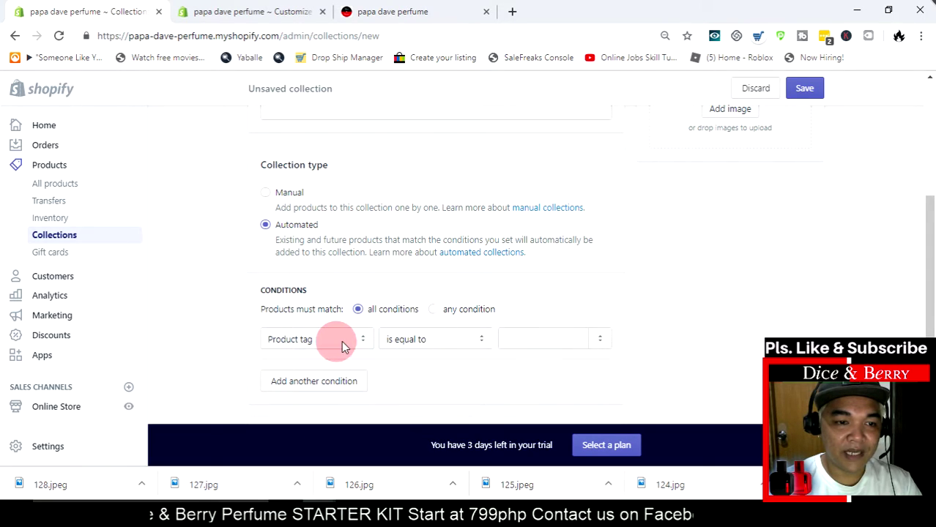
left_click(538, 338)
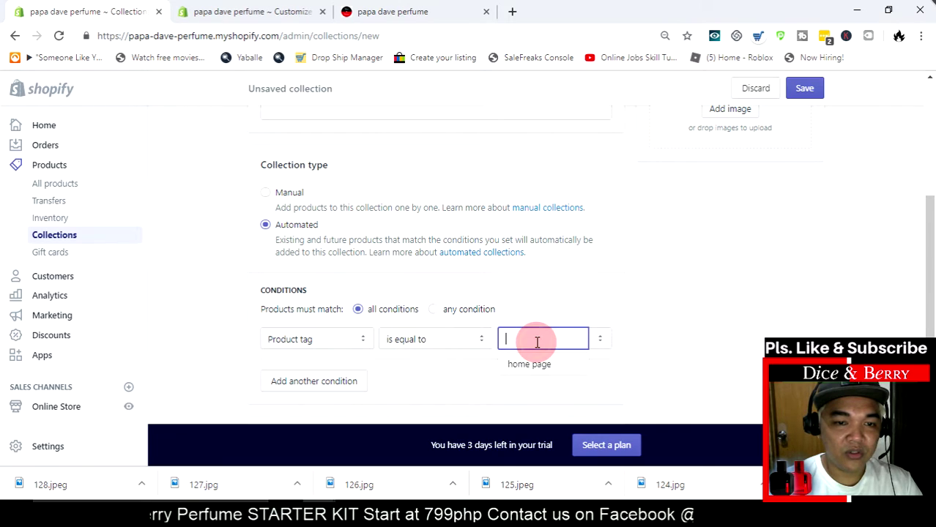
type("Bags Men's")
left_click(542, 309)
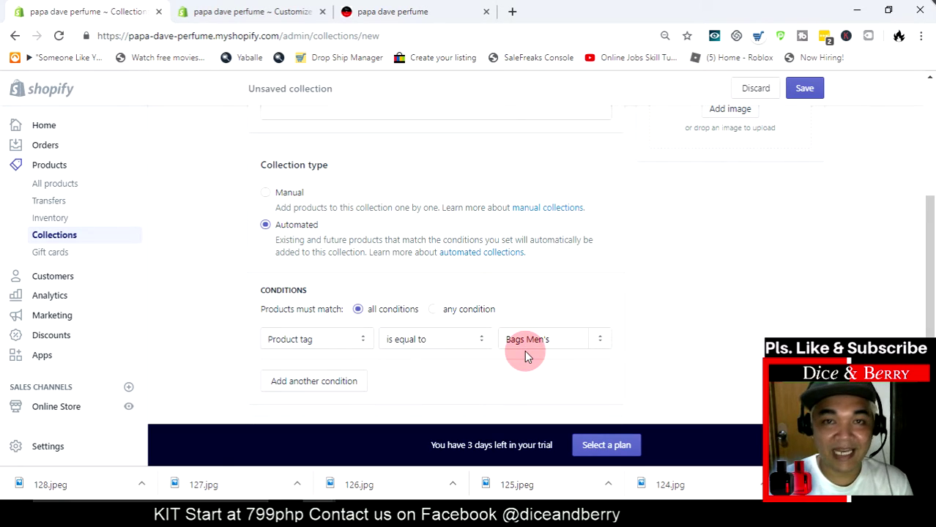
- Save the Bags Men's collection and look over its saved page
scroll(525, 351, "down", 2)
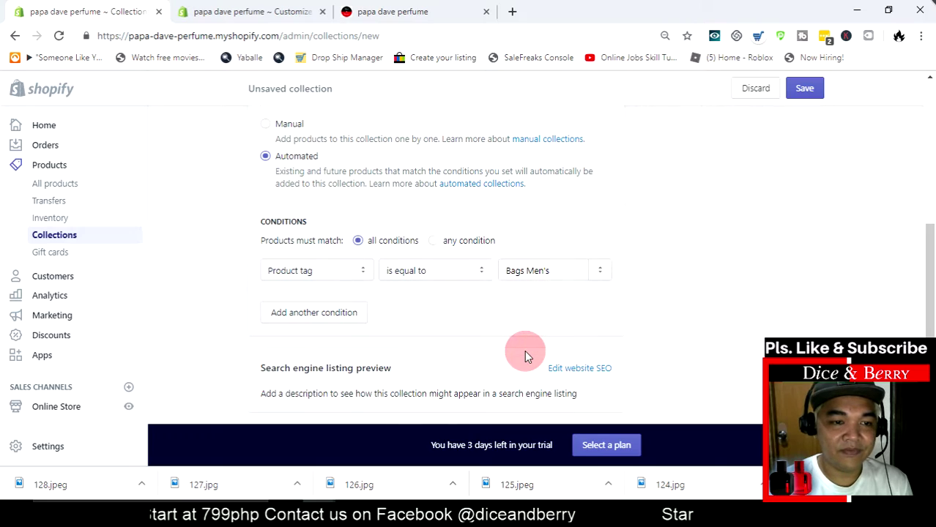
scroll(525, 336, "down", 3)
left_click(794, 284)
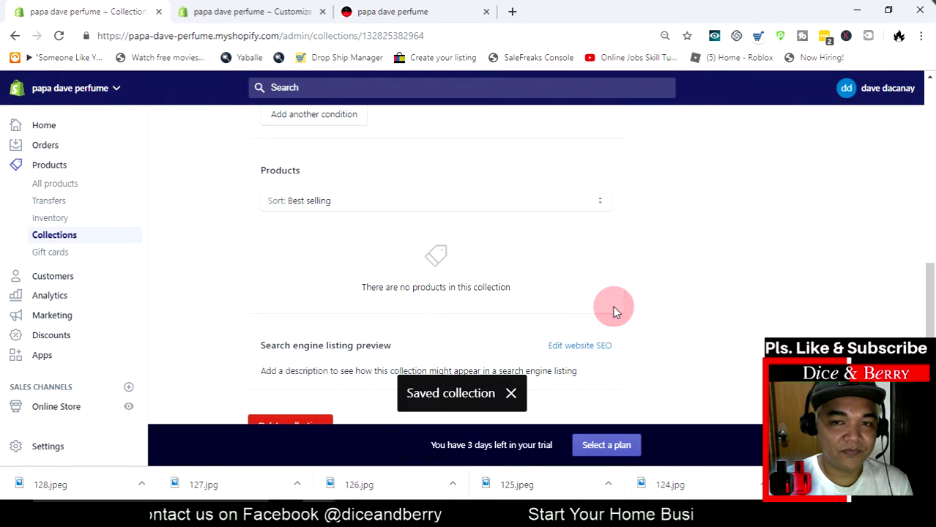
scroll(689, 300, "down", 2)
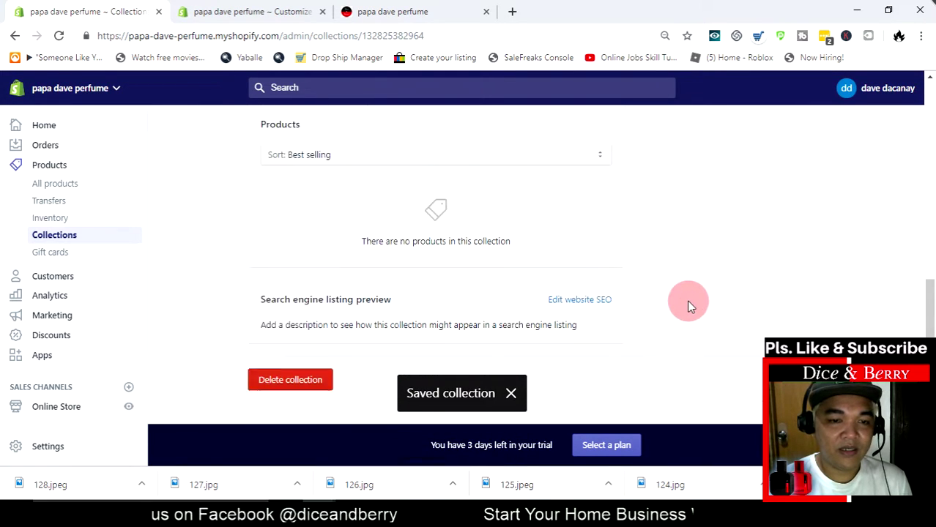
scroll(692, 300, "up", 10)
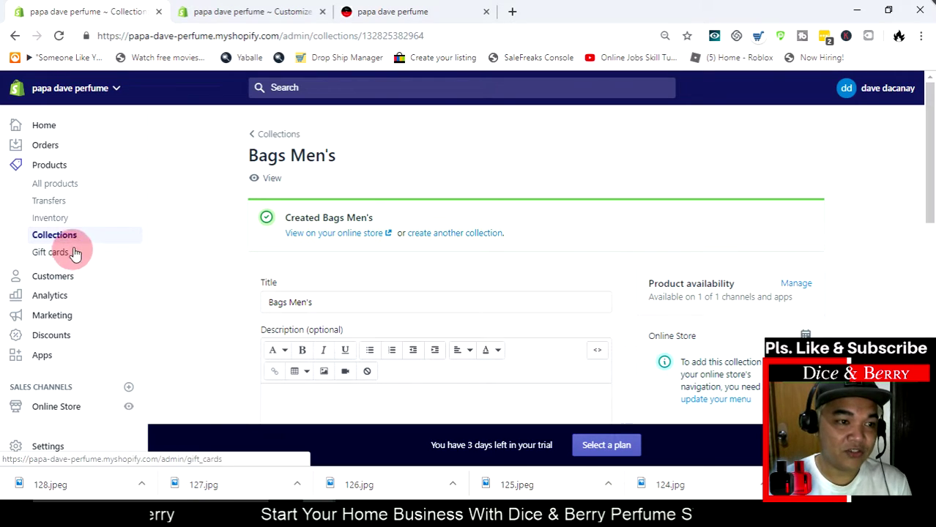
- Start another collection from the collections list and title it "Bags Women's"
left_click(69, 236)
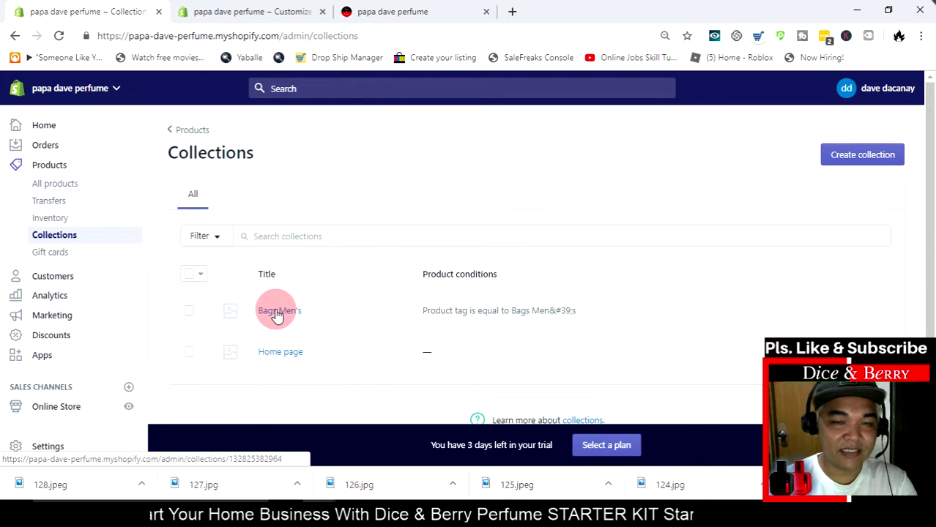
left_click(850, 158)
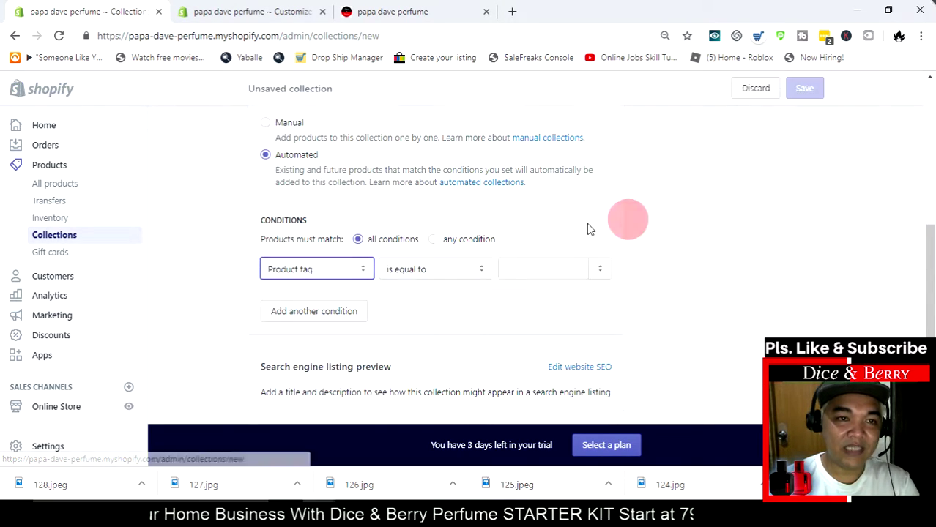
scroll(410, 225, "up", 5)
left_click(359, 221)
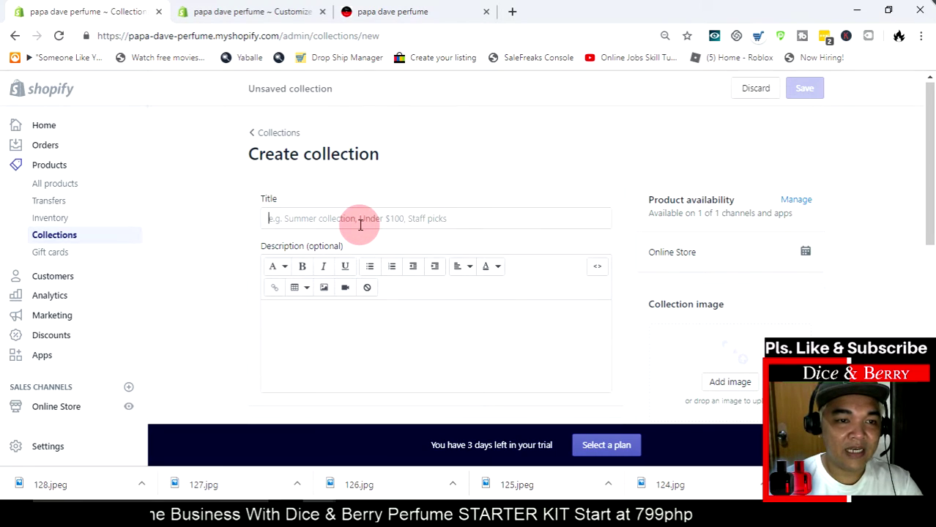
type("Bags ")
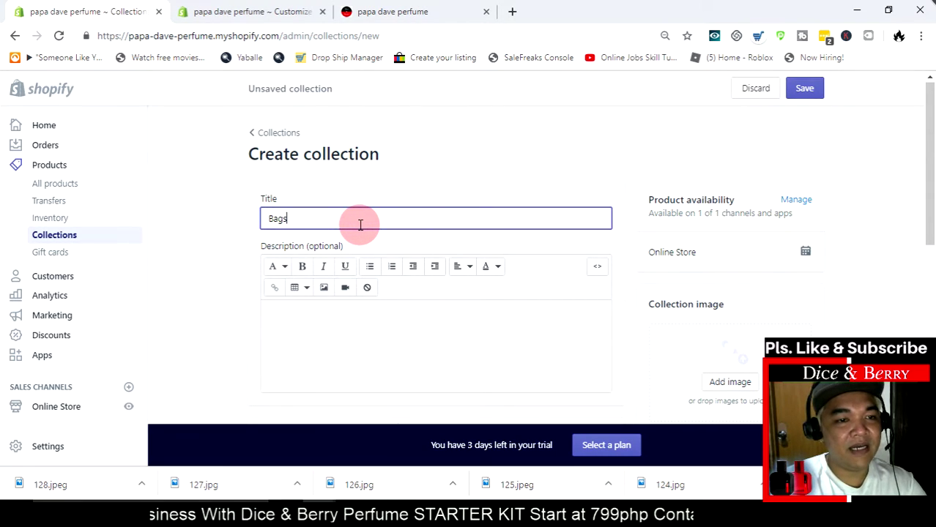
type("W")
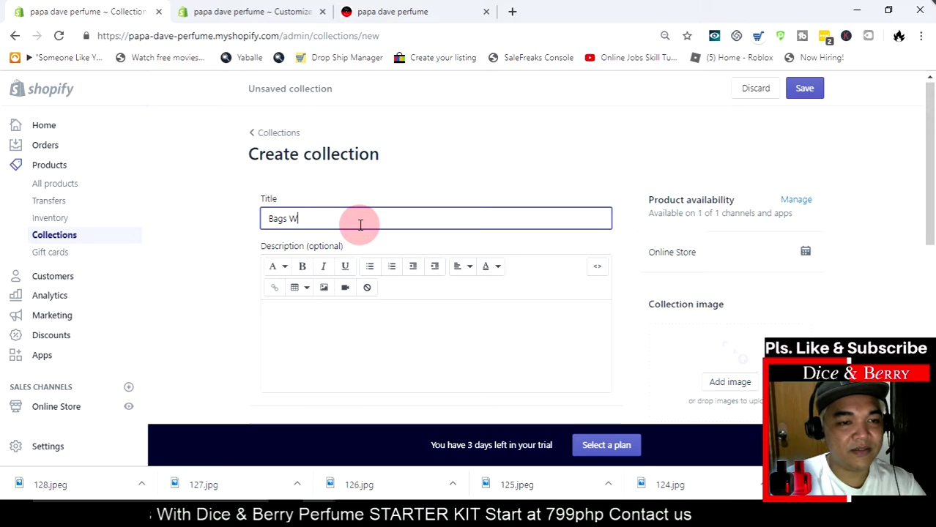
type("omen's")
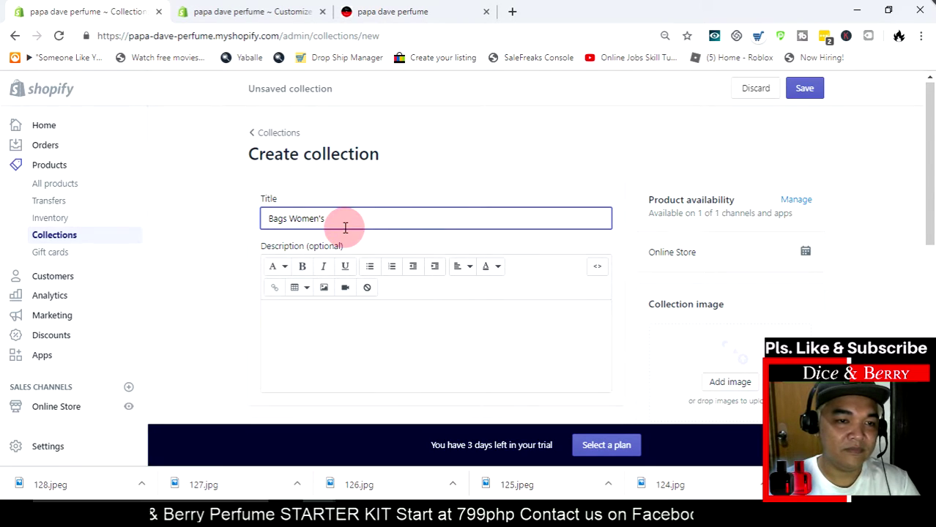
- Reuse the title as the condition value so that product tag is equal to "Bags Women's", and save the collection
left_click_drag(345, 224, 210, 222)
key("ctrl+c")
left_click(445, 202)
scroll(632, 202, "down", 3)
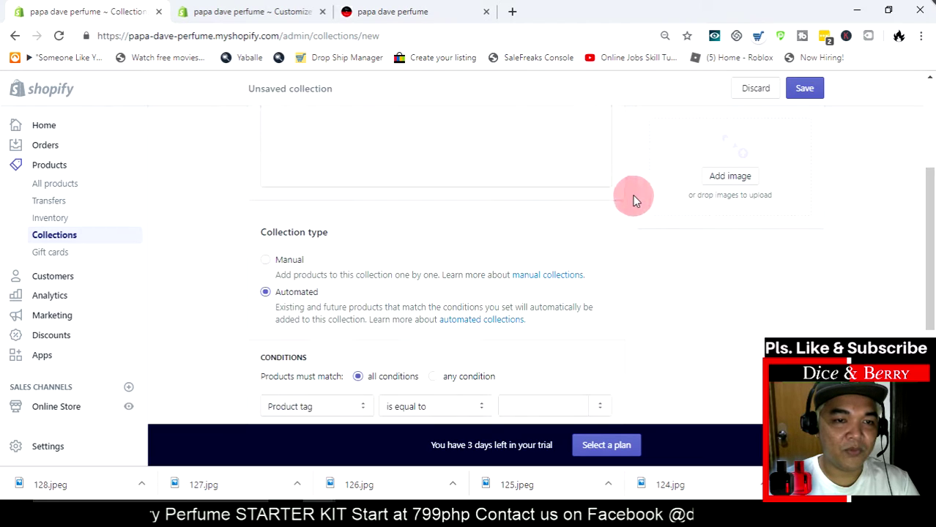
scroll(648, 208, "down", 2)
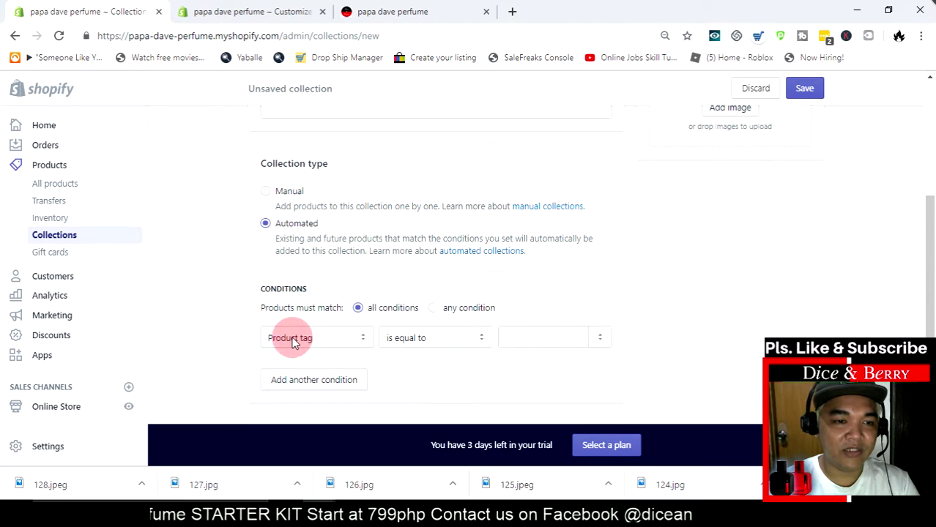
left_click(554, 337)
key("ctrl+v")
left_click(597, 282)
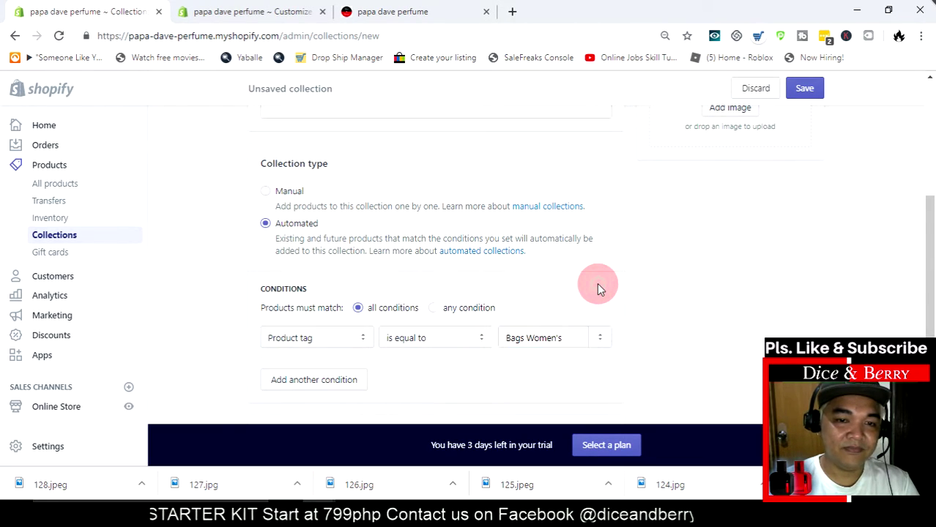
scroll(666, 285, "down", 3)
left_click(802, 308)
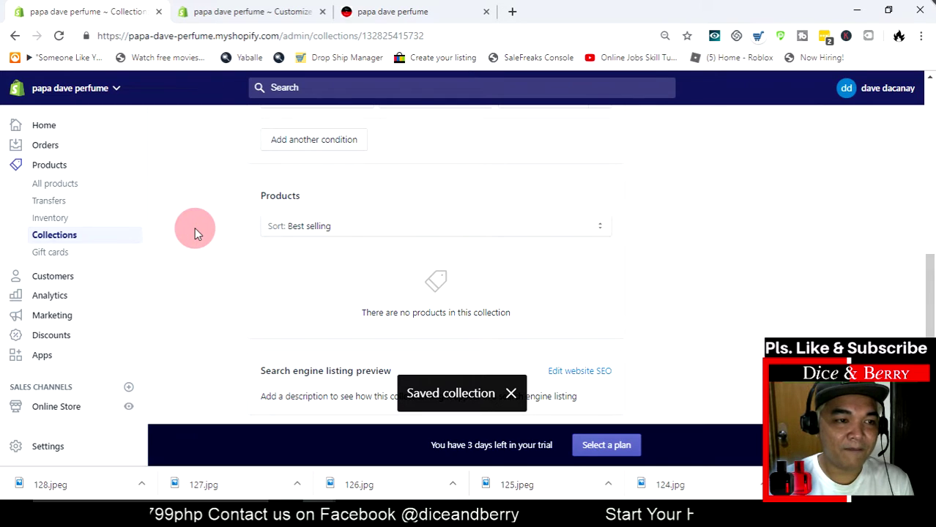
- Start another collection from the collections list and title it "Tshirt Men's"
left_click(75, 236)
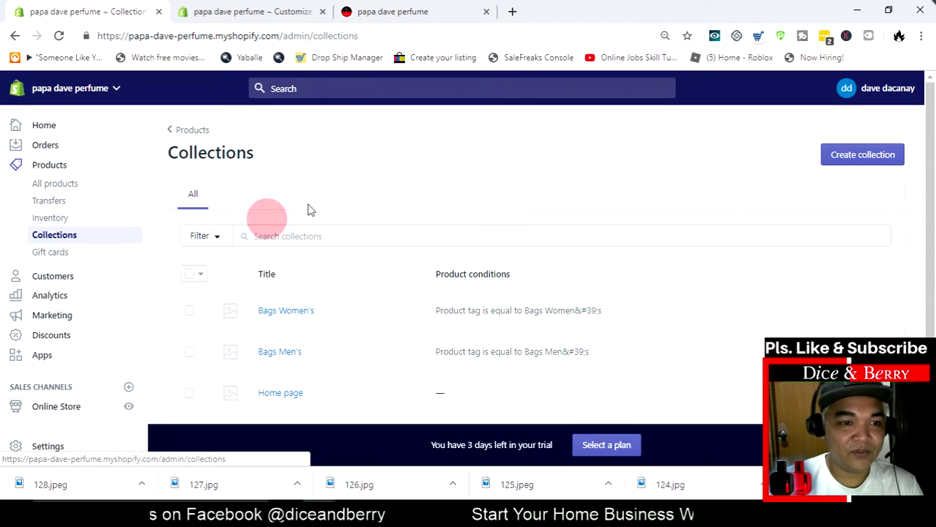
left_click(847, 157)
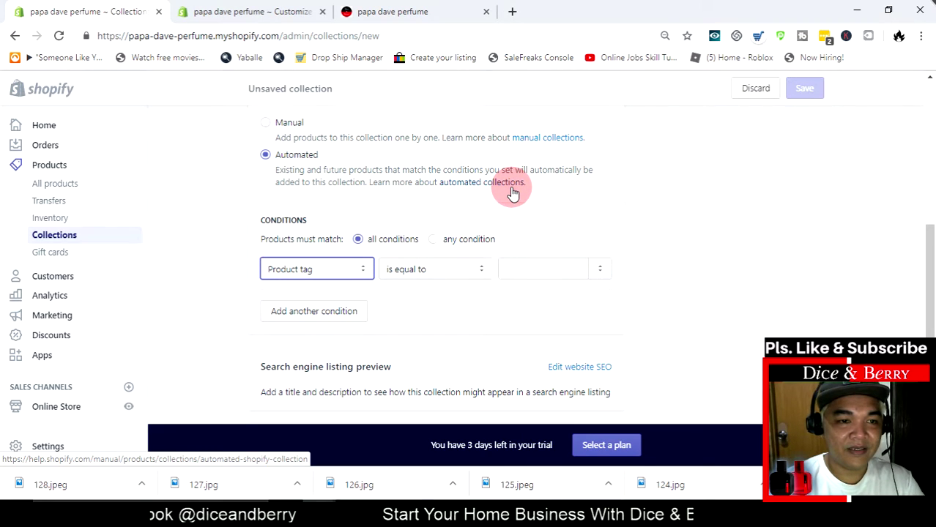
scroll(513, 192, "up", 5)
left_click(382, 213)
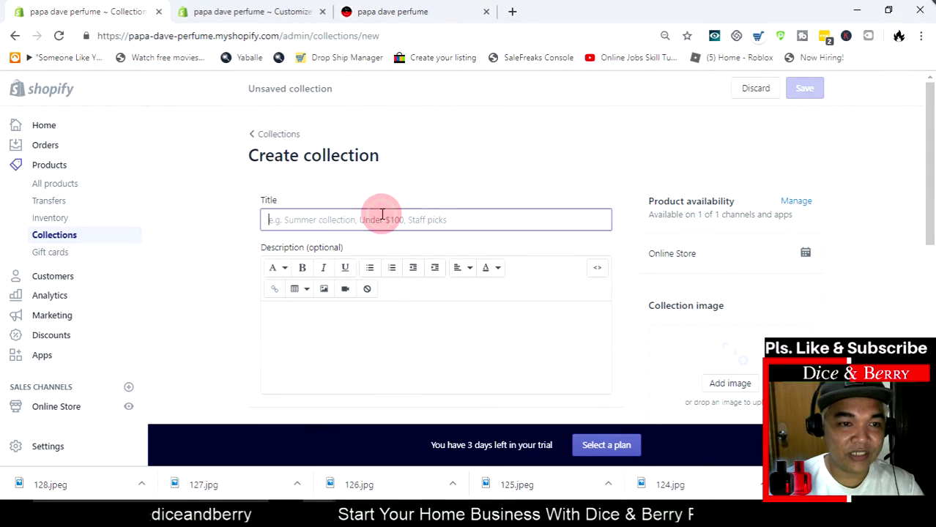
type("T")
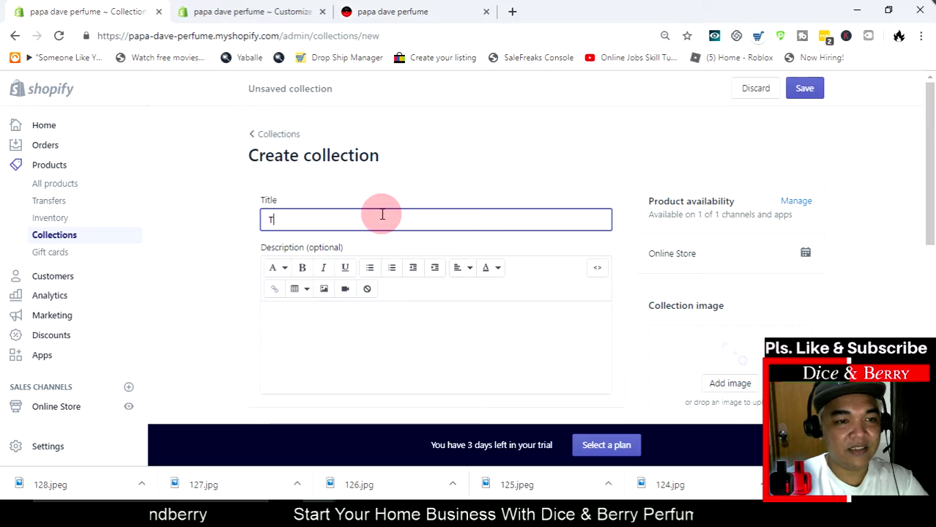
type("shirt Men's")
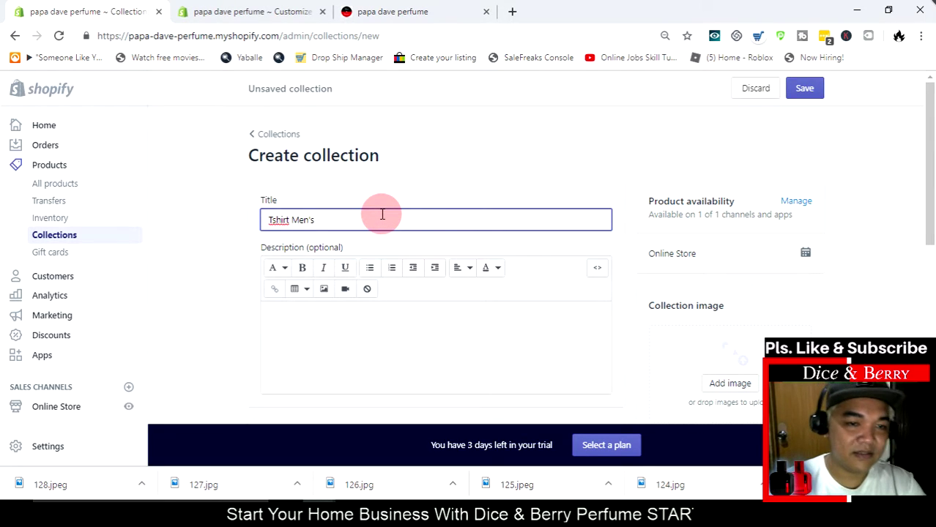
- Save the collection with the condition product tag is equal to "Tshirt Men's", copied from its title, and return to the collections list
scroll(383, 213, "down", 1)
left_click_drag(351, 151, 208, 153)
key("ctrl+c")
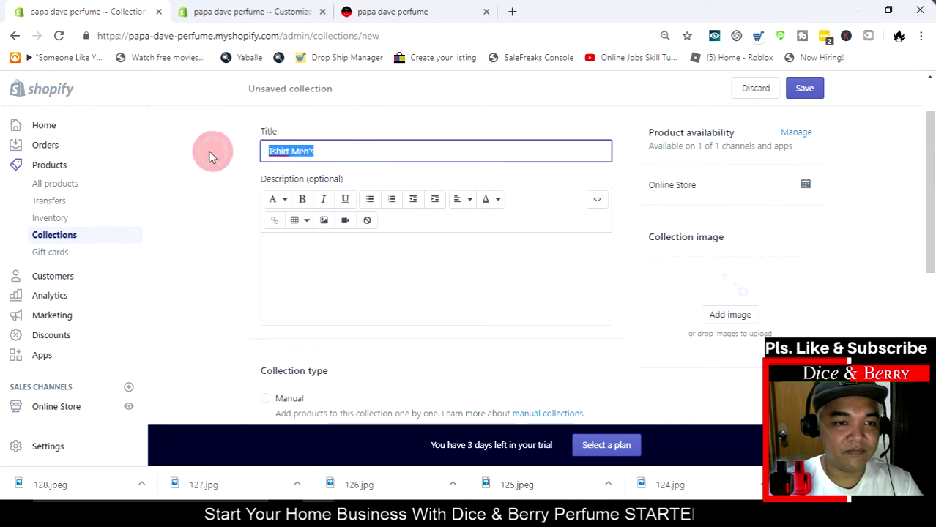
left_click(250, 177)
scroll(602, 212, "down", 5)
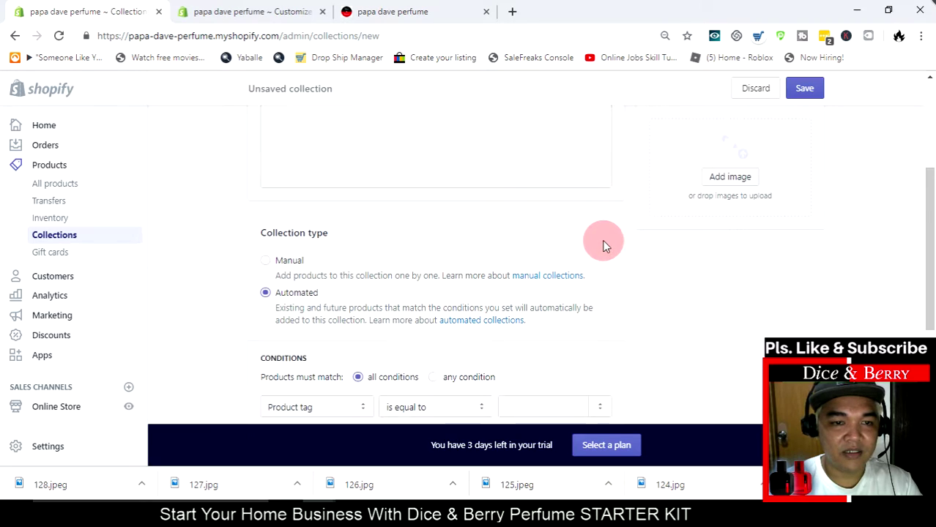
left_click(544, 207)
key("ctrl+v")
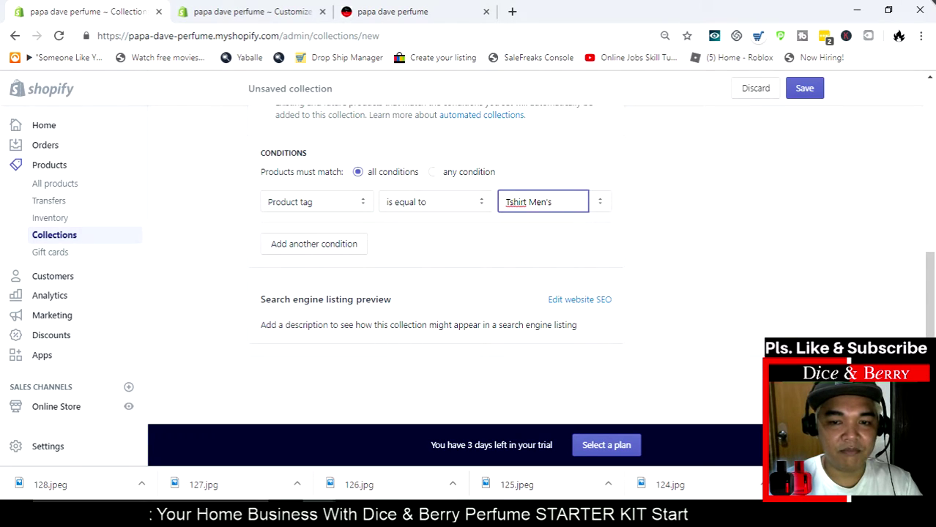
key("ctrl+s")
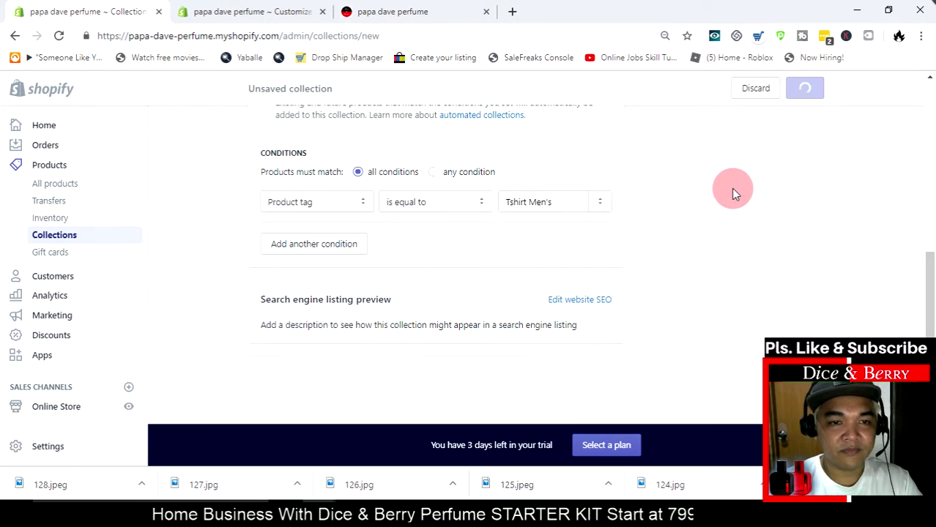
left_click(63, 242)
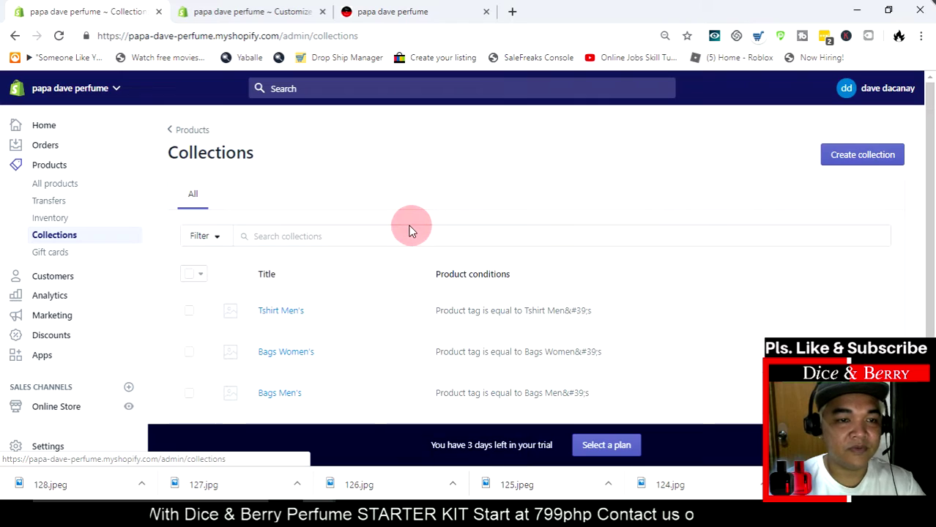
left_click(313, 236)
type("T")
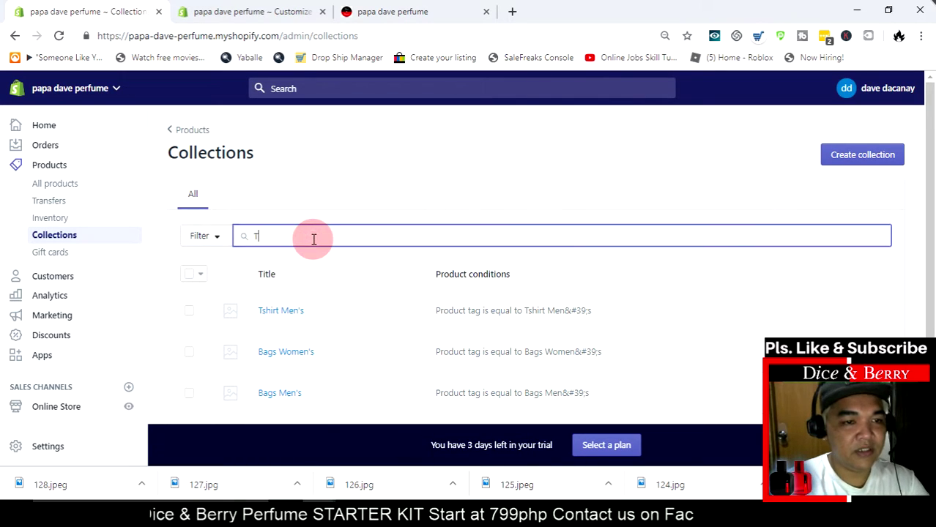
type("shirt")
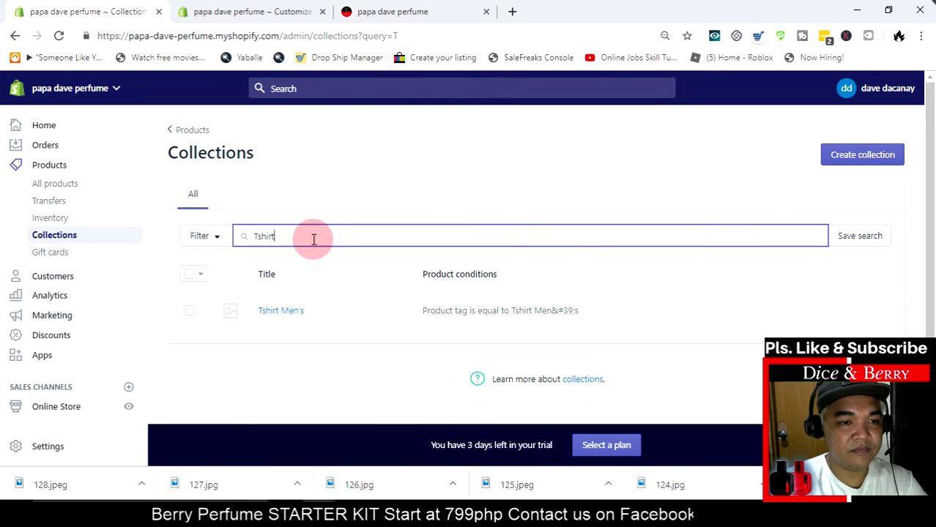
type(" Women's")
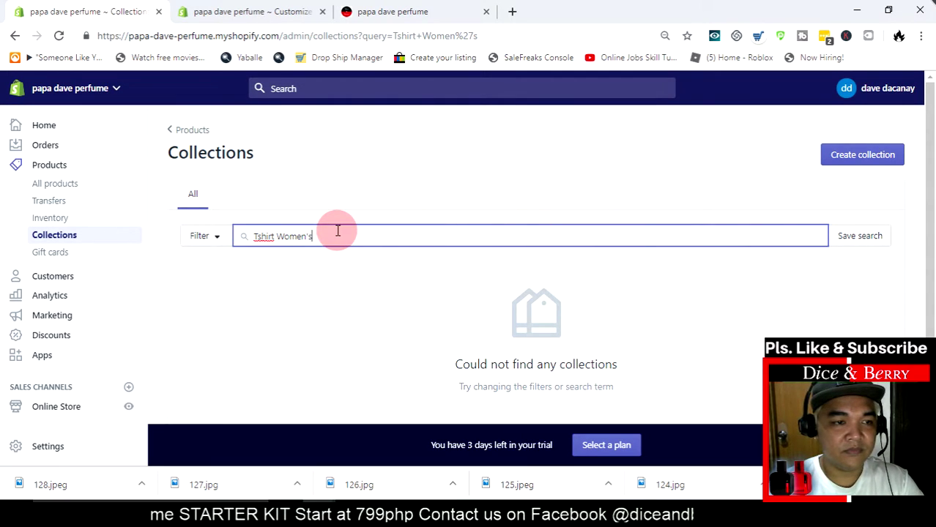
left_click(29, 233)
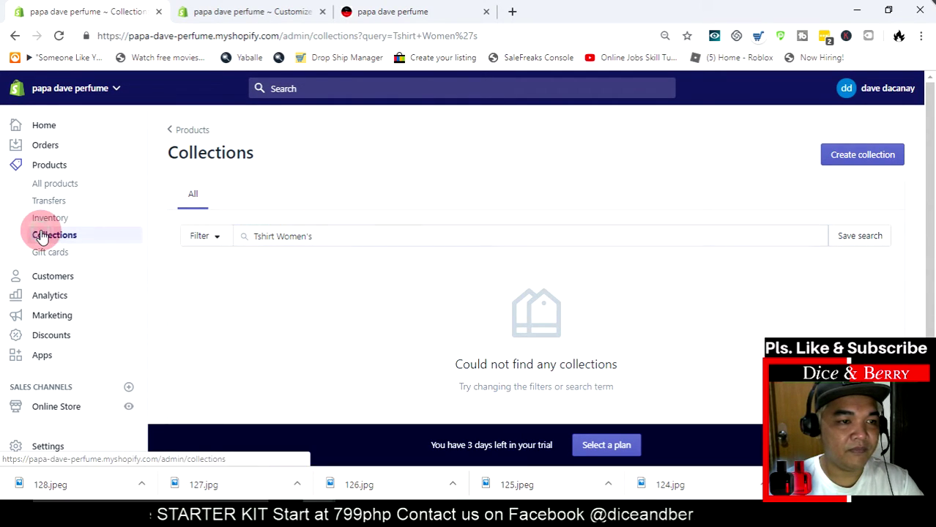
- Create a new collection titled "Tshirt Women's"
left_click(865, 157)
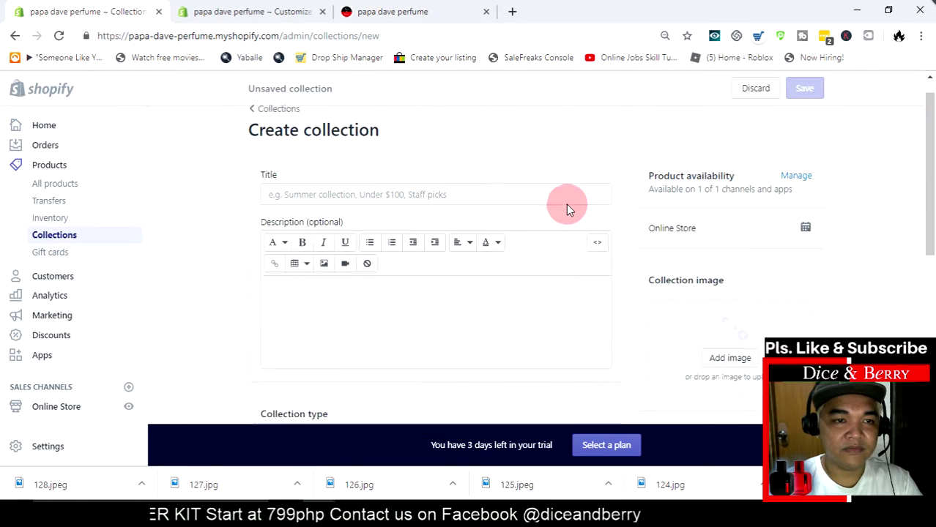
left_click(284, 219)
type("Tshirt Women's")
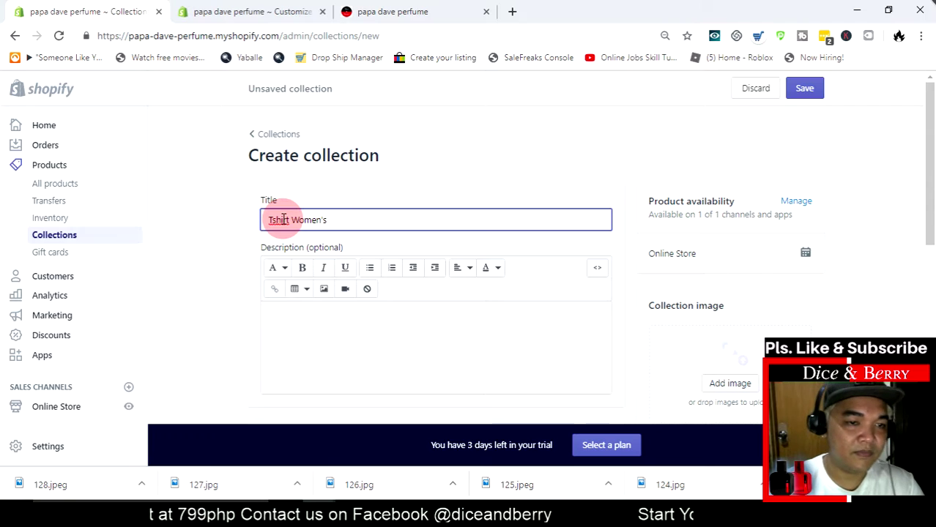
- Copy the title into the condition so that product tag is equal to "Tshirt Women's", and save the collection
triple_click(284, 219)
key("ctrl+c")
left_click(430, 194)
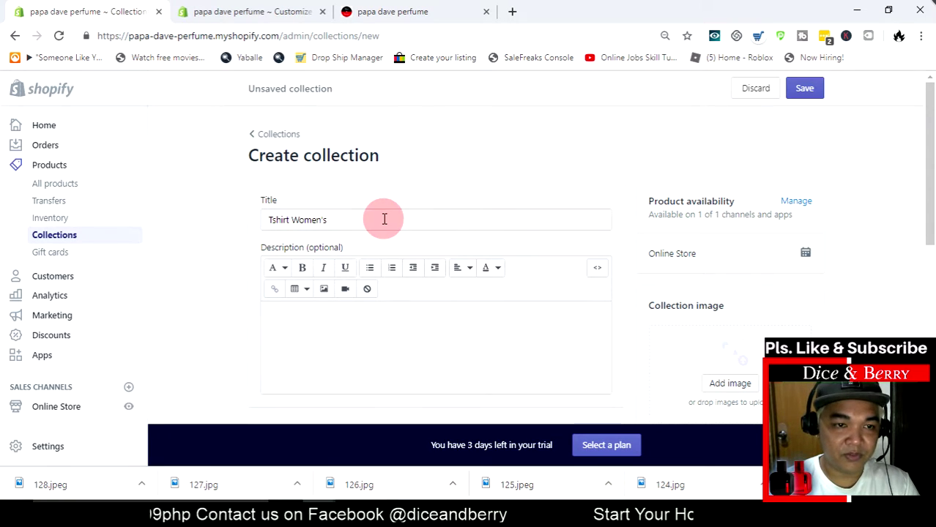
scroll(683, 238, "down", 5)
left_click(522, 273)
key("ctrl+v")
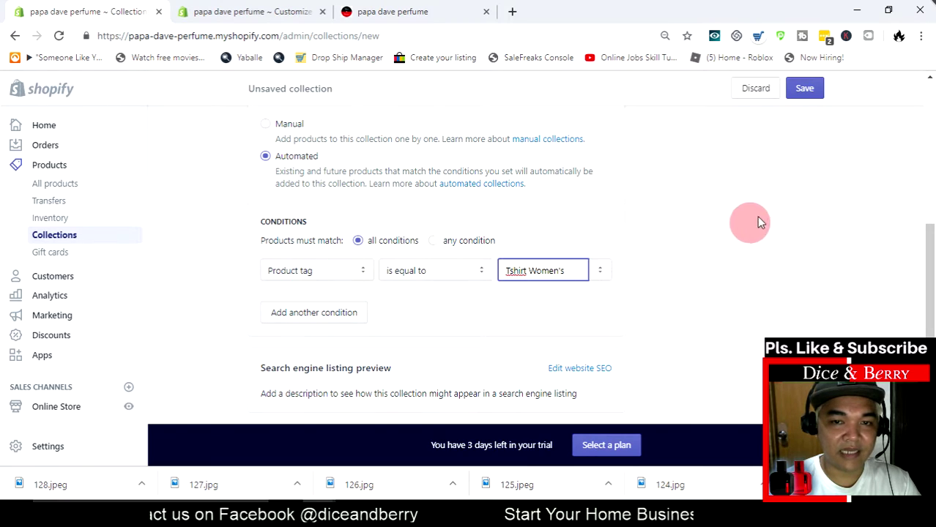
left_click(804, 88)
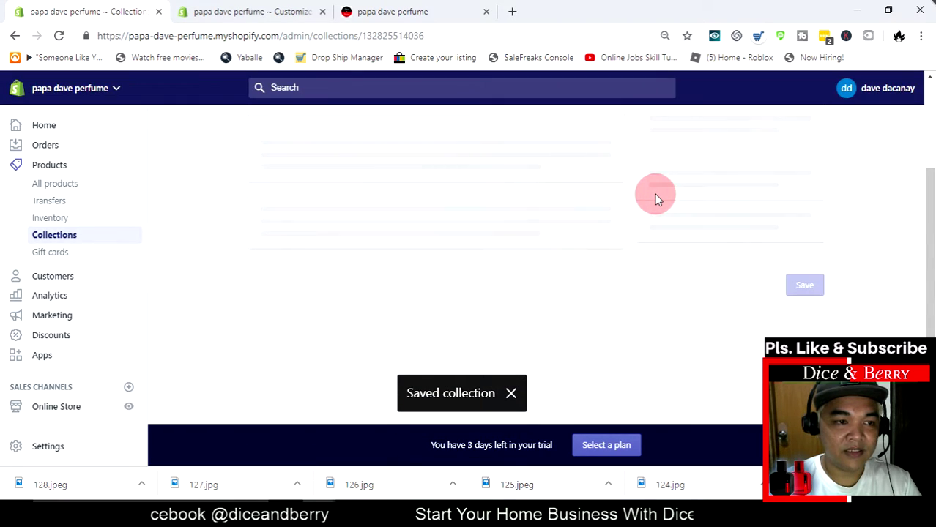
- Start another collection from the collections list and title it "Shoes Men's"
left_click(91, 241)
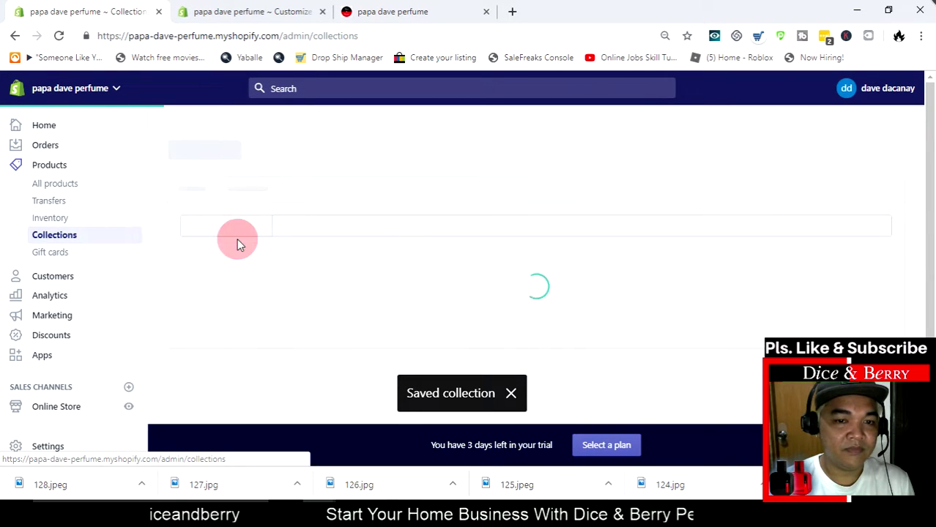
left_click(848, 157)
scroll(448, 184, "down", 5)
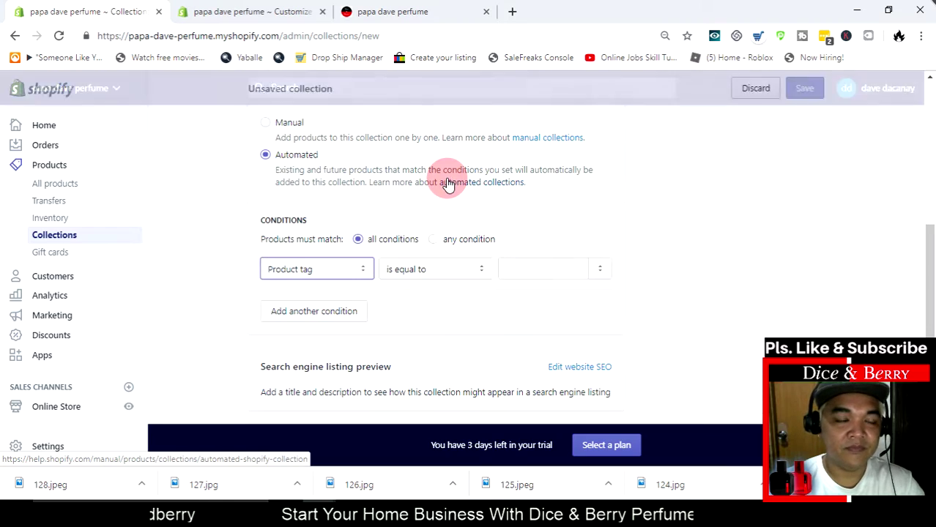
scroll(469, 208, "up", 1)
scroll(469, 209, "up", 4)
left_click(328, 218)
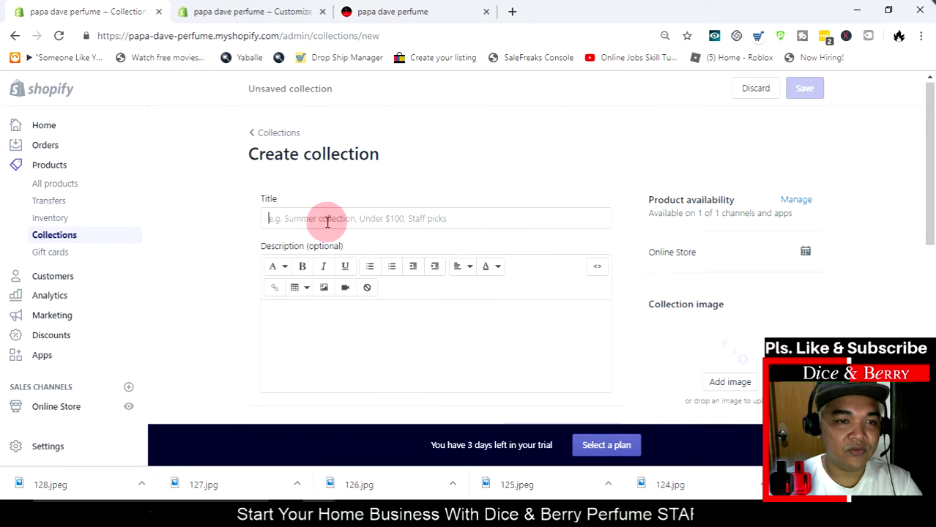
type("Shoes Men's")
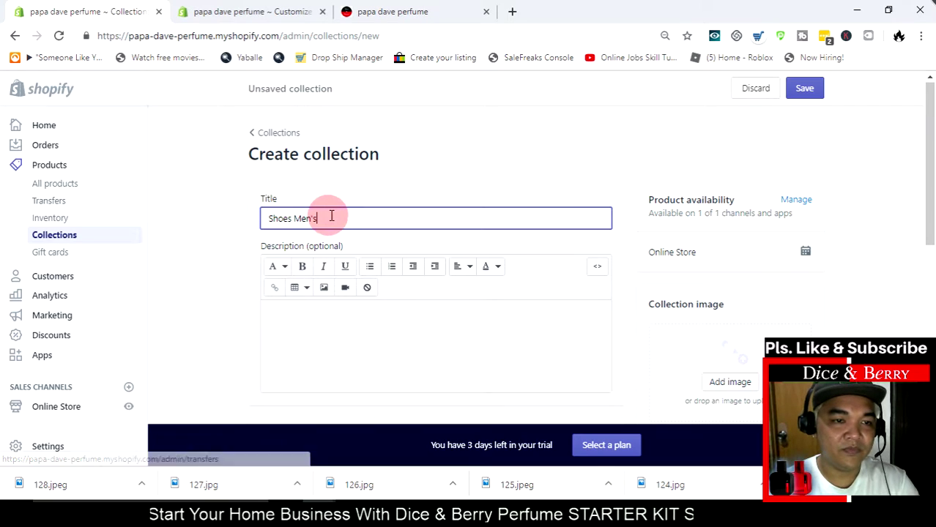
- Copy the title into the condition so that product tag is equal to "Shoes Men's", and save the collection
left_click_drag(328, 217, 205, 218)
key("ctrl+c")
left_click(514, 193)
scroll(682, 214, "down", 4)
scroll(682, 214, "down", 1)
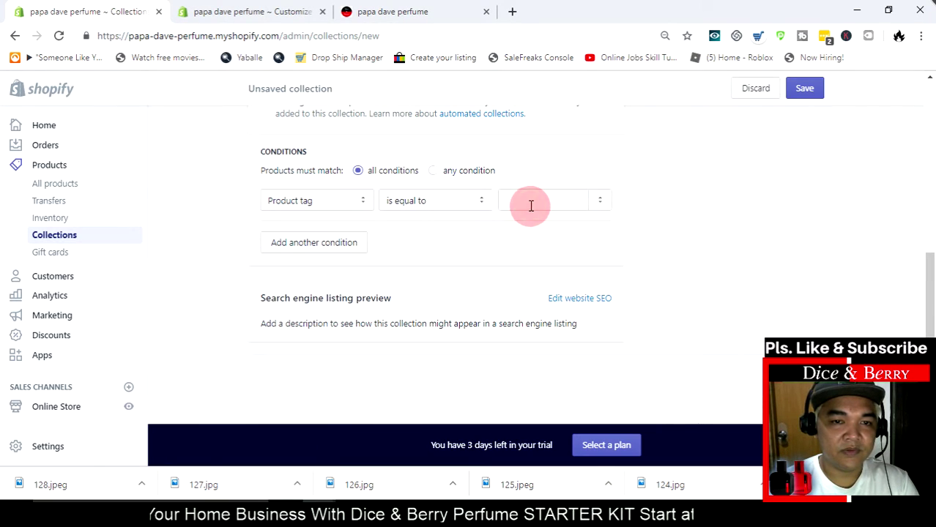
left_click(531, 201)
key("ctrl+v")
left_click(786, 93)
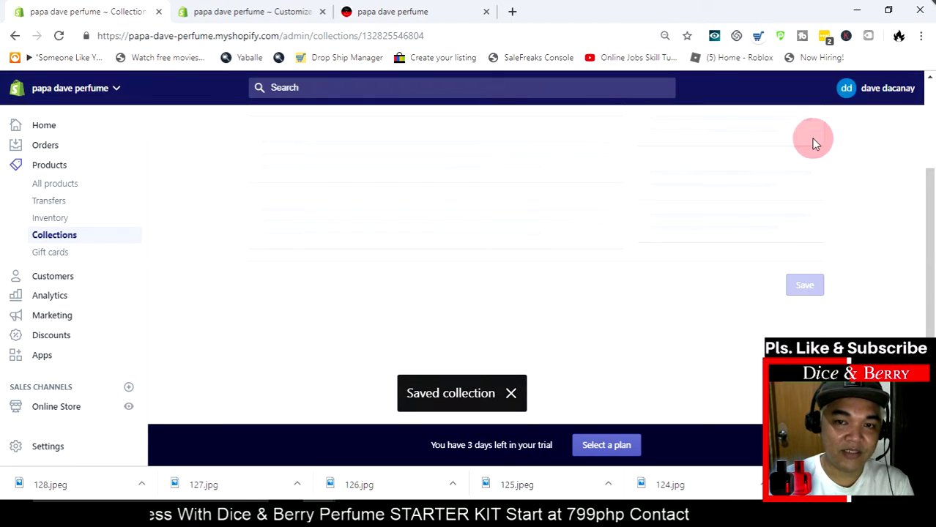
- Start another collection from the collections list, title it "Shoes Womens" and copy that title
left_click(94, 235)
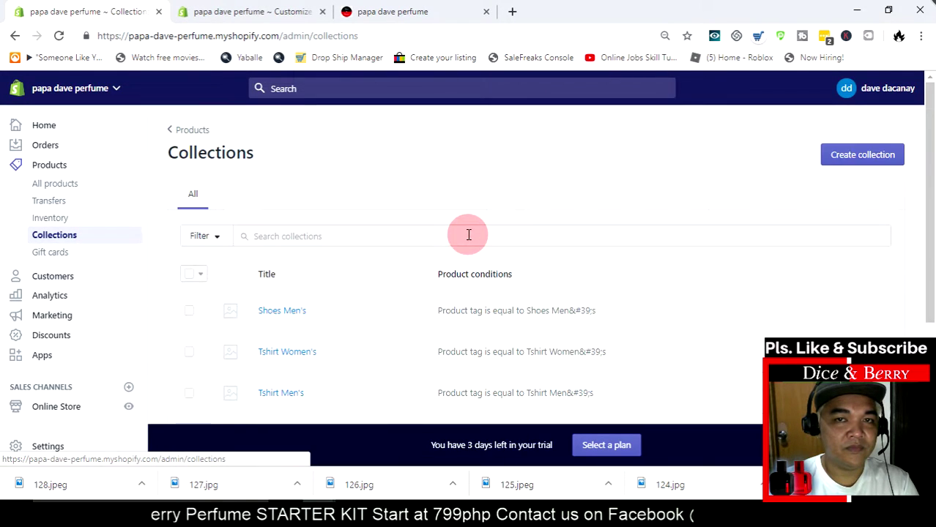
left_click(421, 230)
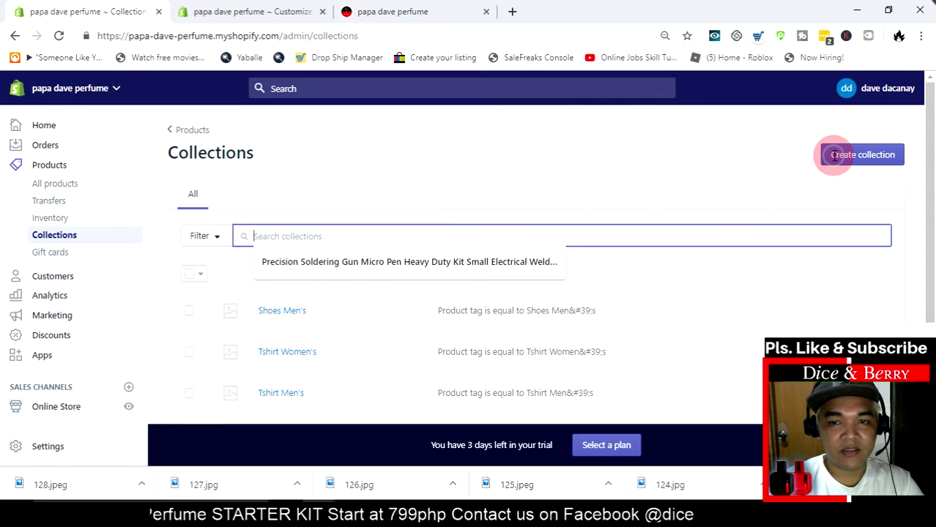
left_click(858, 155)
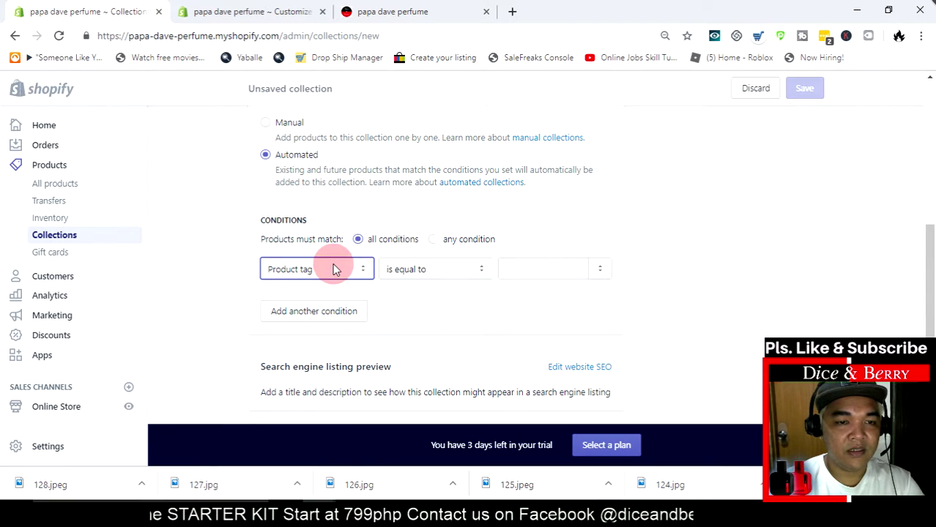
scroll(366, 194, "up", 5)
left_click(348, 219)
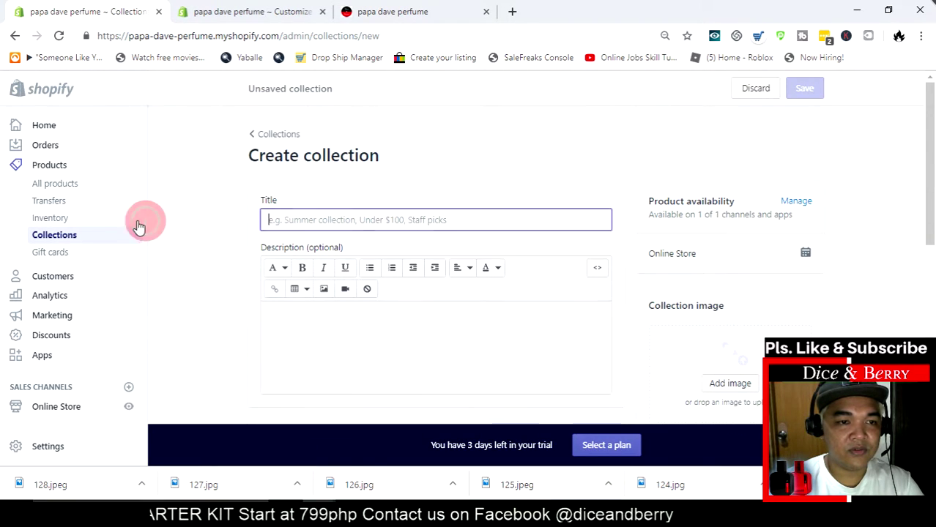
type("Shoes Womens")
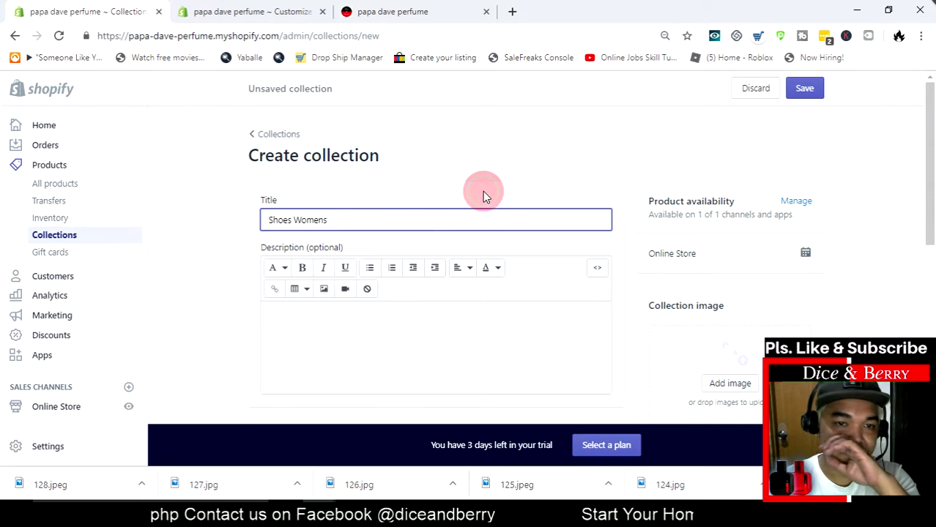
key("ctrl+a")
key("ctrl+c")
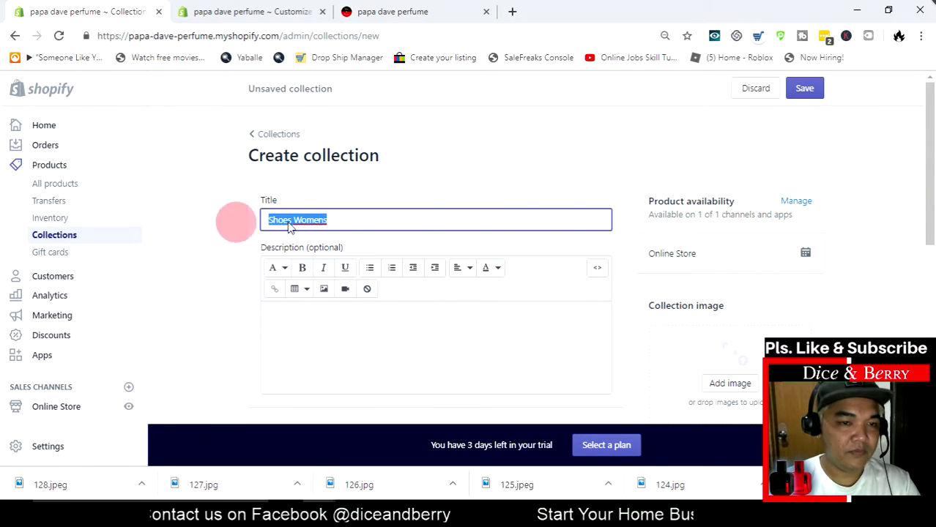
- Paste the copied title into the condition so that product tag is equal to "Shoes Womens", and save the collection
left_click(620, 200)
scroll(621, 200, "down", 4)
scroll(586, 219, "down", 1)
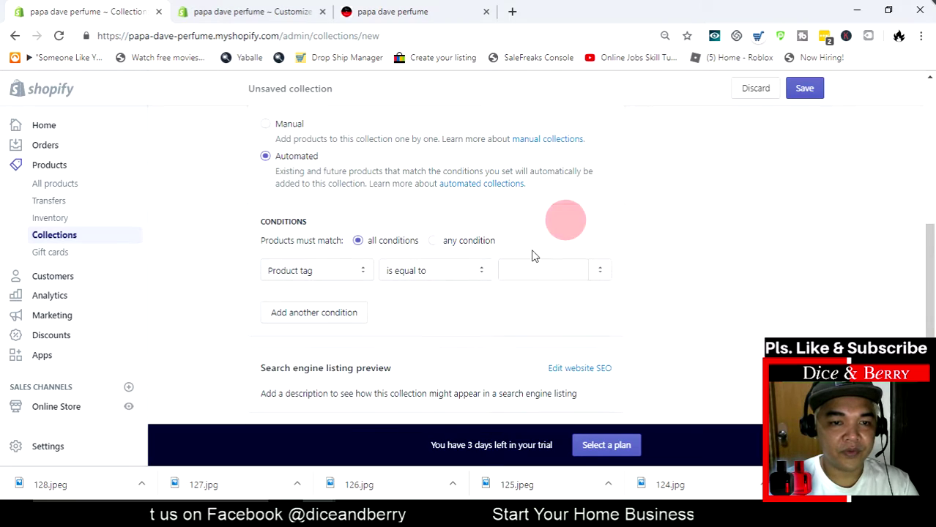
left_click(532, 268)
key("ctrl+v")
left_click(597, 215)
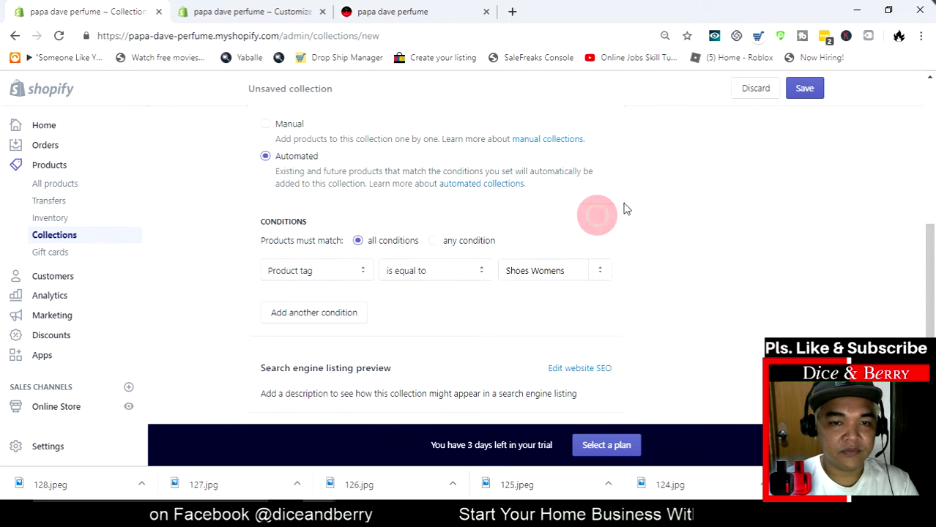
left_click(804, 88)
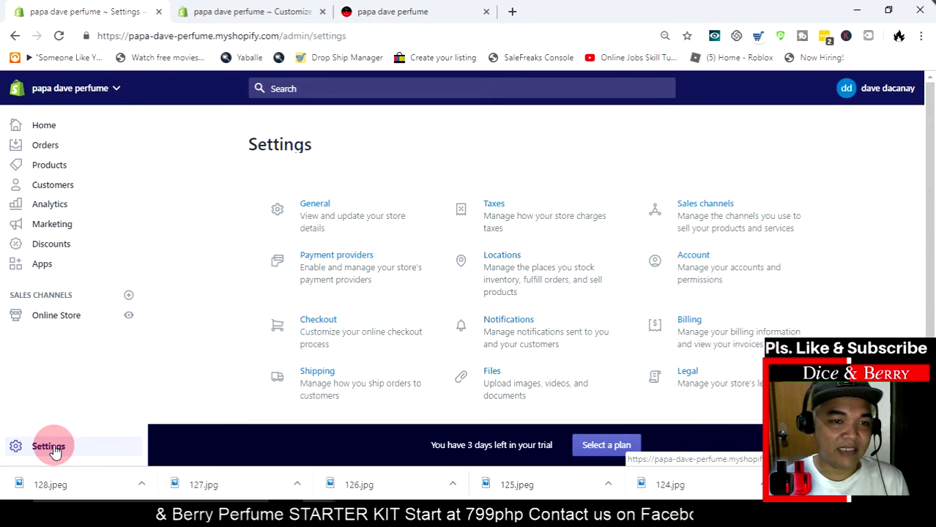
- Open the online store's navigation settings and bring up the Main menu's list of menu items
left_click(39, 321)
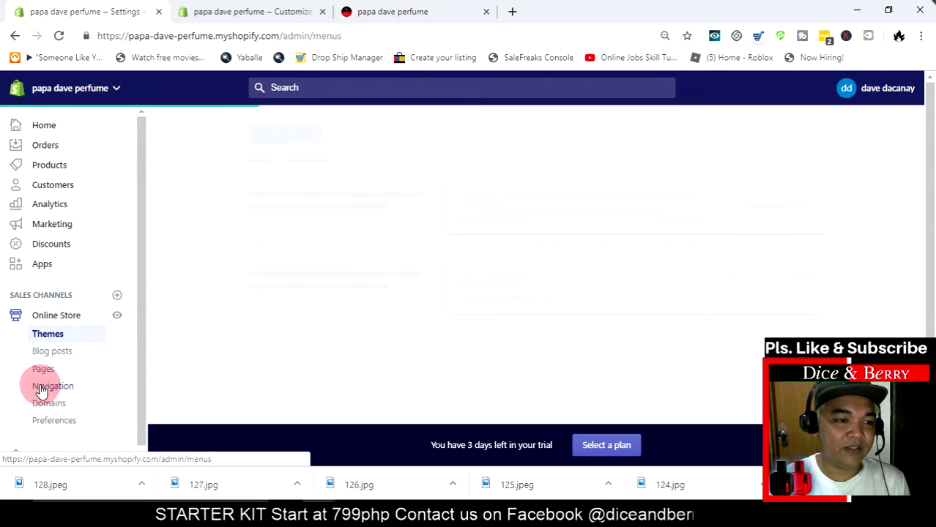
left_click(467, 253)
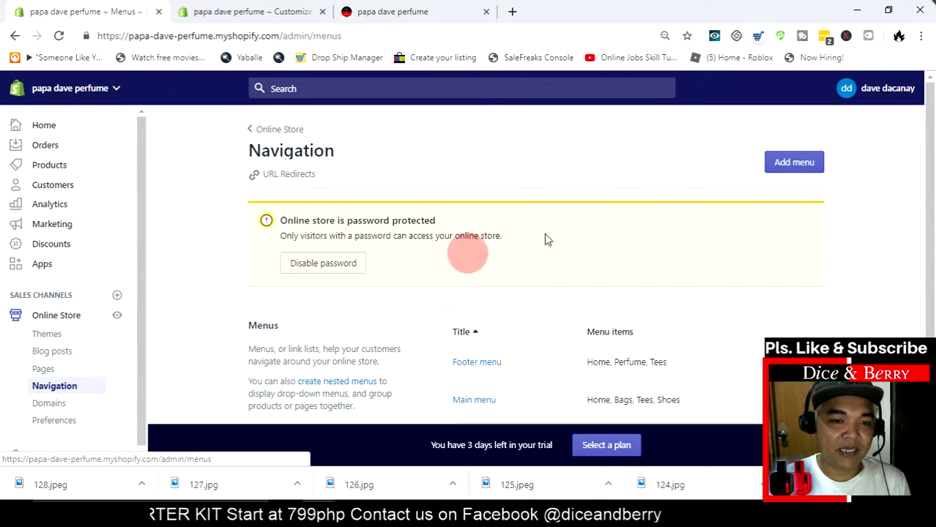
scroll(563, 240, "down", 2)
left_click(481, 273)
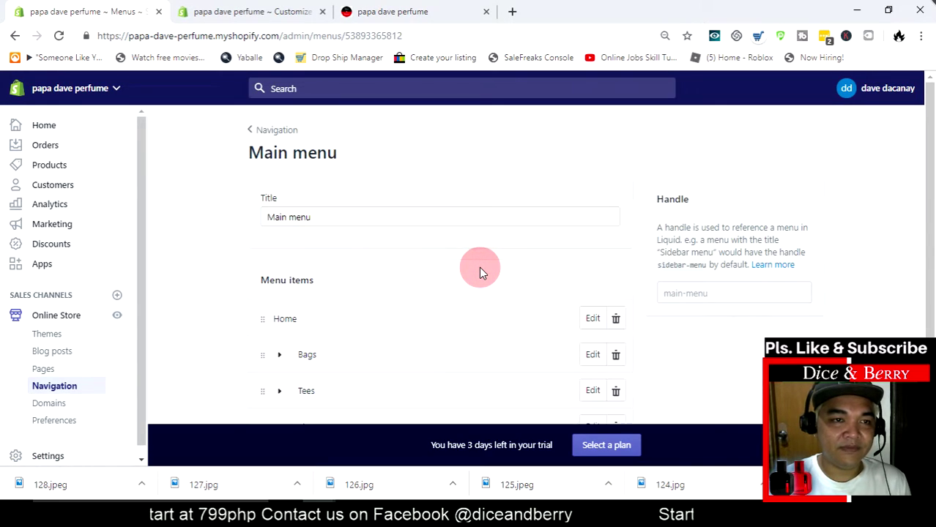
scroll(480, 271, "down", 2)
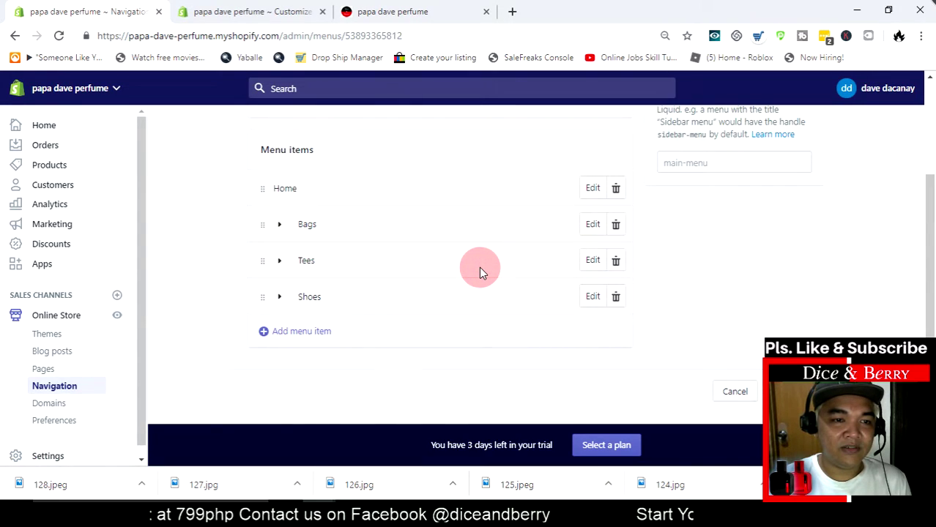
- Link the Mens item nested under Bags to the "Bags Men's" collection and apply the change
left_click(281, 227)
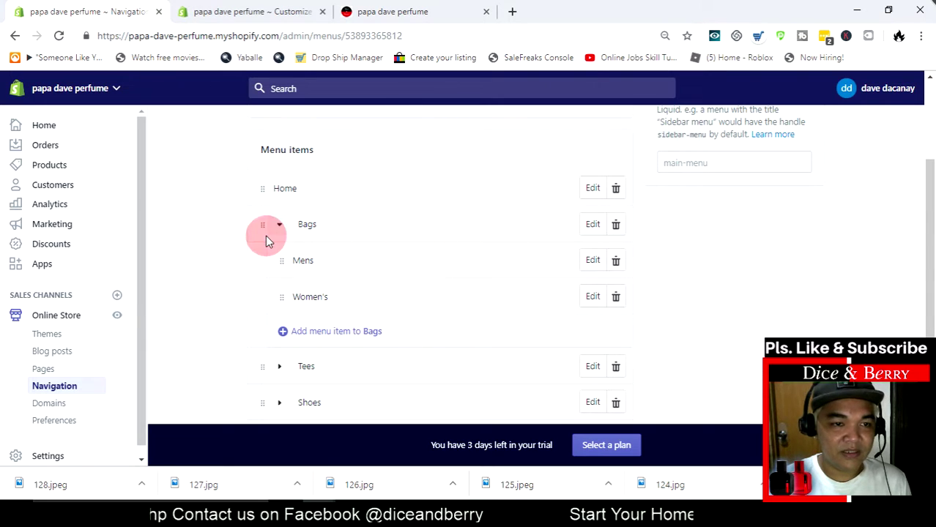
left_click(590, 262)
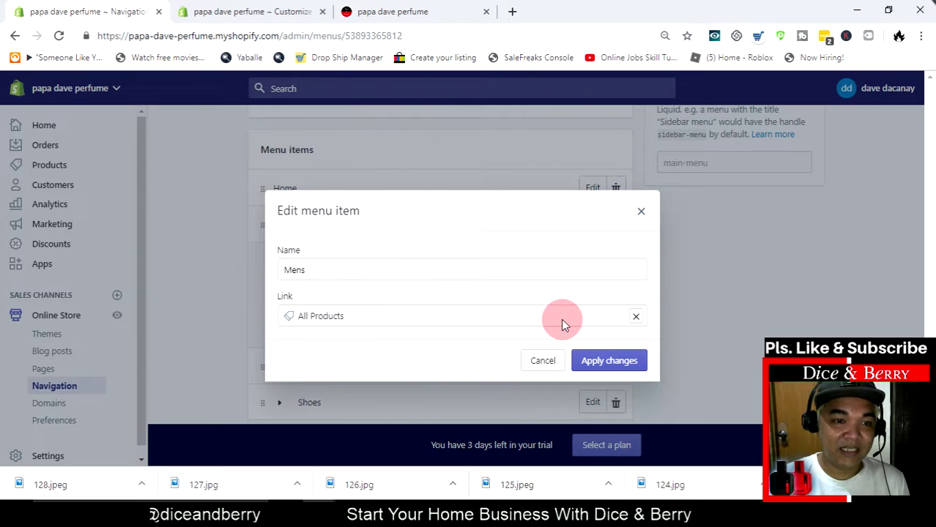
left_click(634, 319)
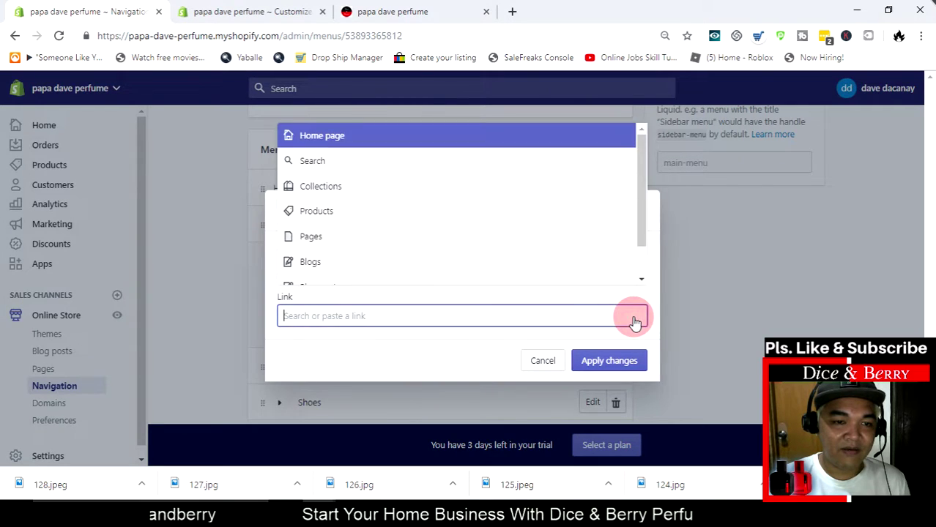
left_click(333, 196)
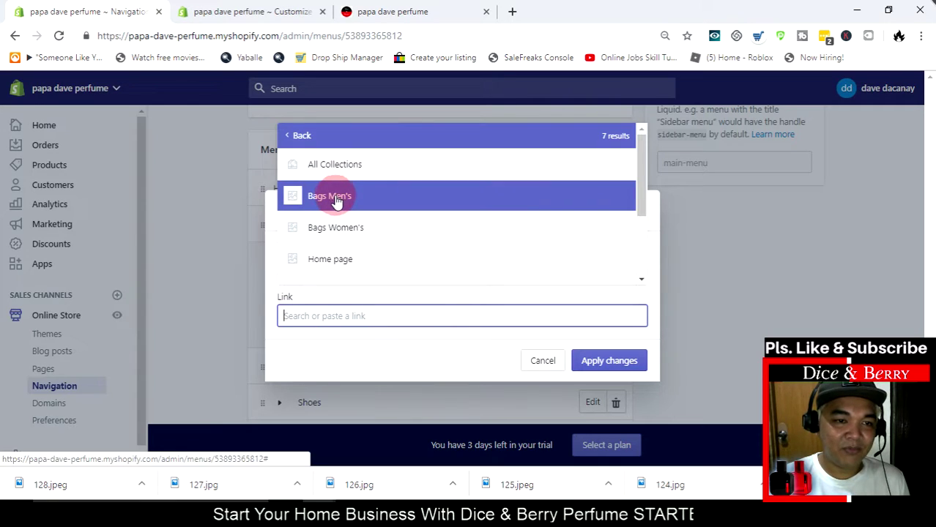
left_click(339, 204)
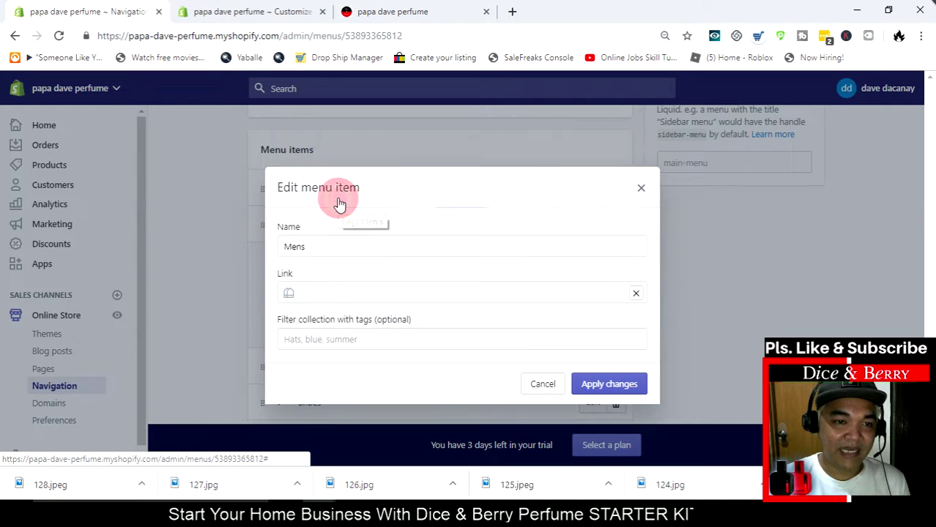
left_click(619, 391)
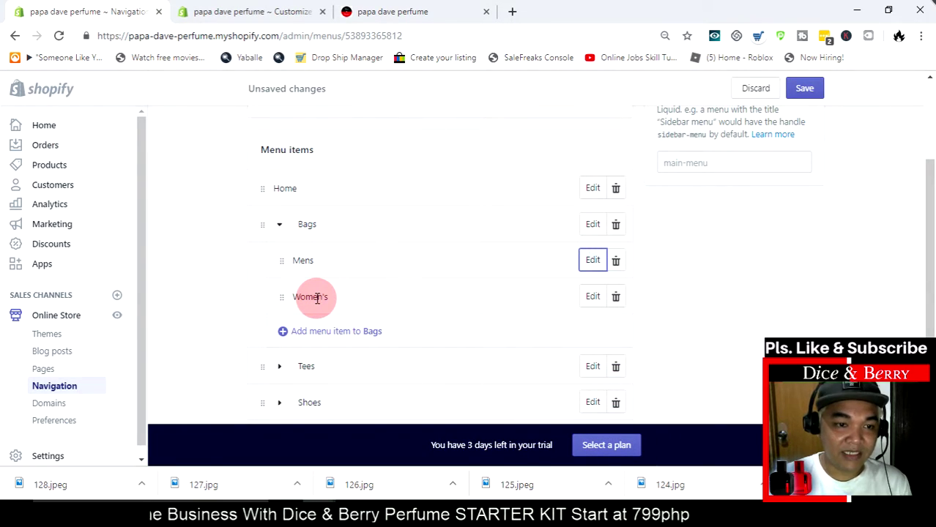
- Link the Women's item nested under Bags to the "Bags Women's" collection and apply the change
left_click(592, 297)
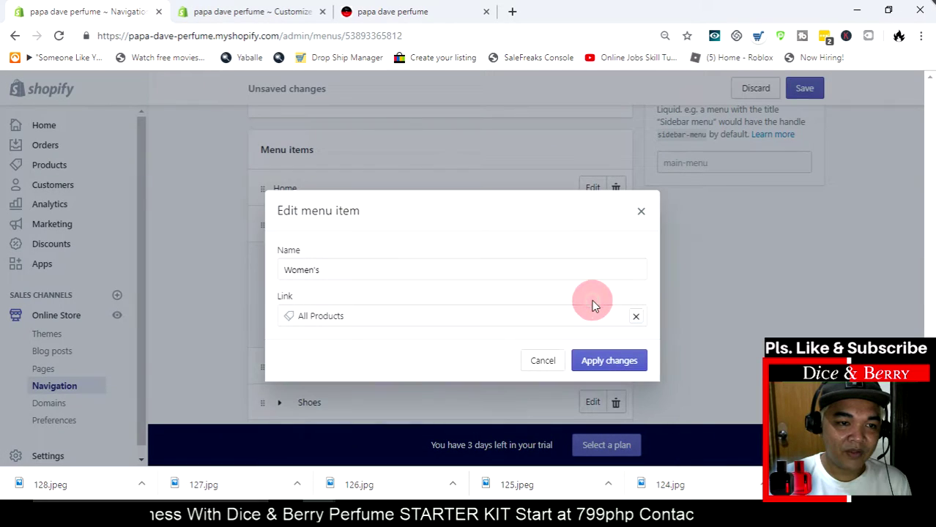
left_click(634, 319)
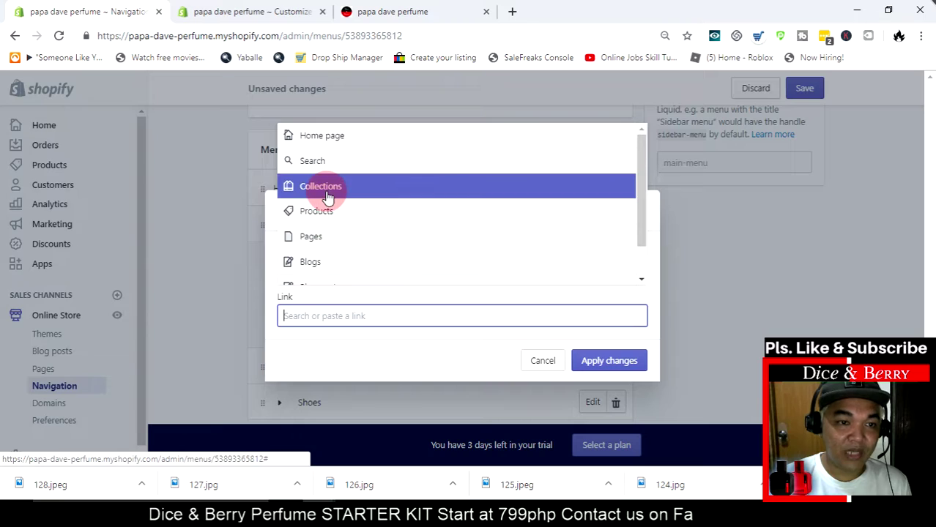
left_click(327, 198)
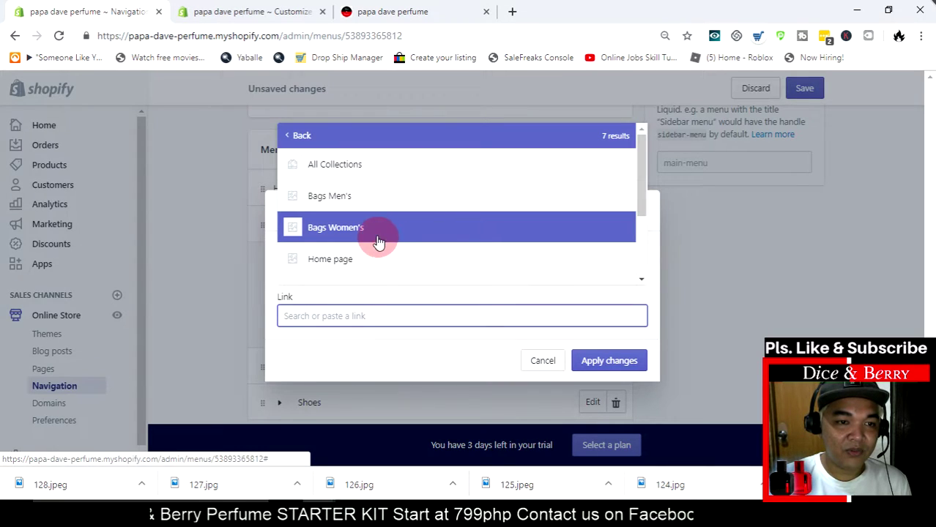
left_click(343, 233)
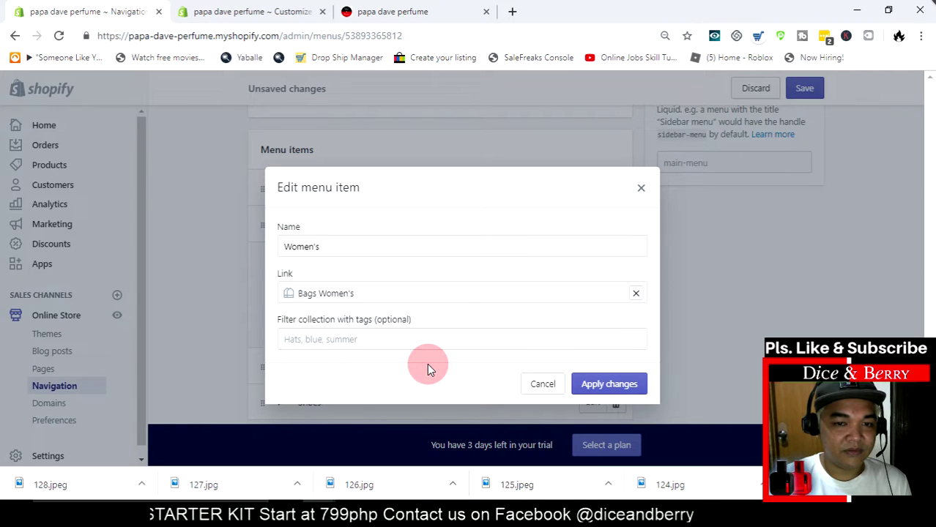
left_click(635, 293)
left_click(391, 184)
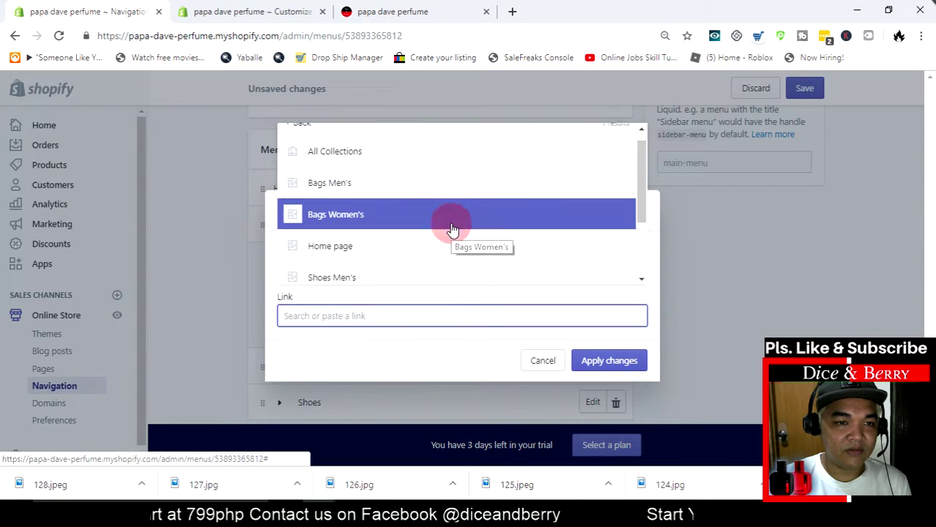
scroll(452, 230, "down", 3)
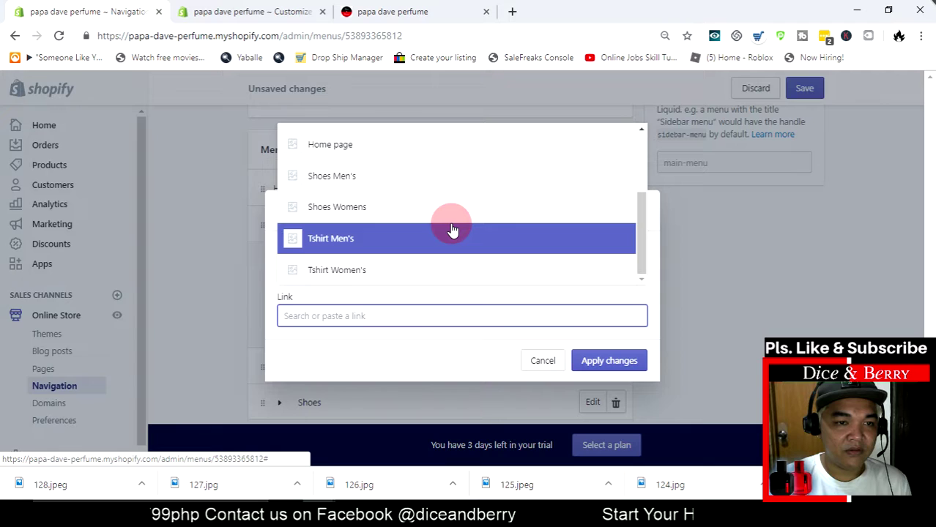
scroll(382, 218, "up", 2)
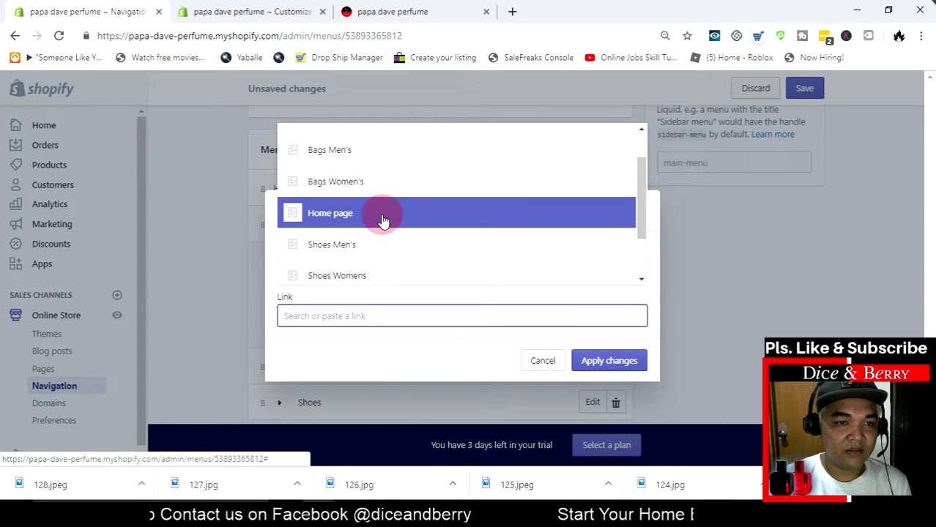
scroll(402, 213, "up", 1)
left_click(396, 231)
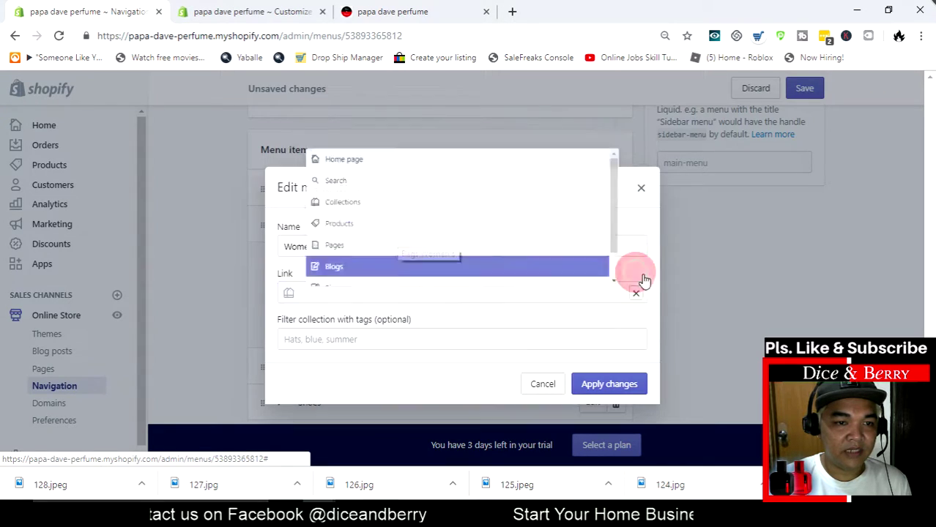
left_click(610, 386)
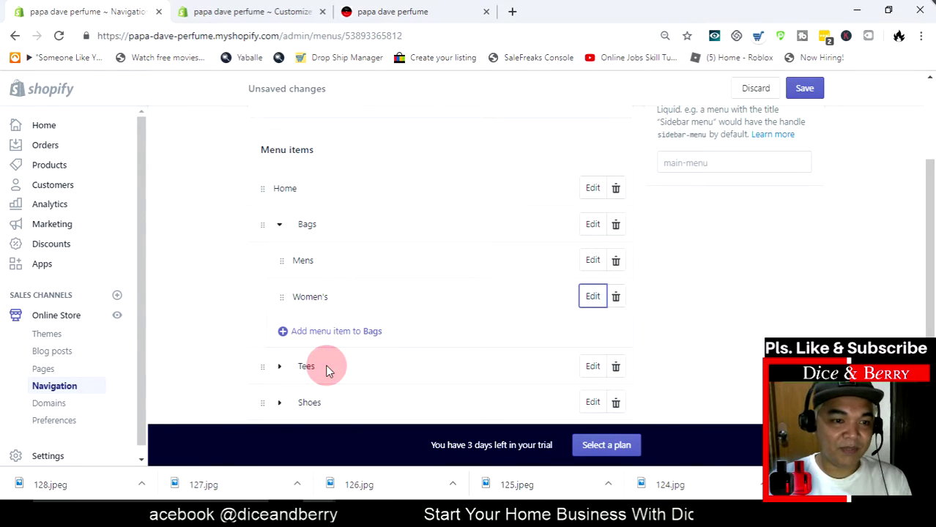
- Expand the Tees menu item to show its nested items
scroll(324, 369, "down", 1)
left_click(281, 300)
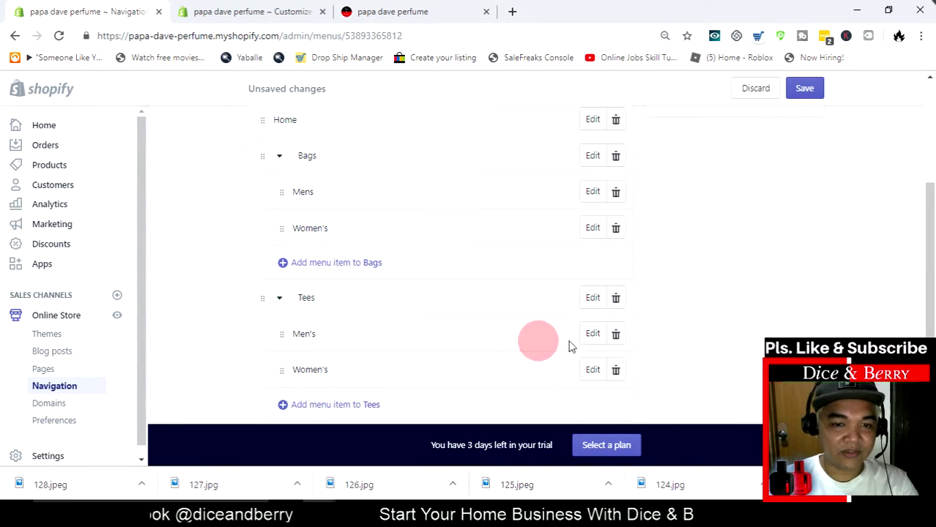
left_click(592, 333)
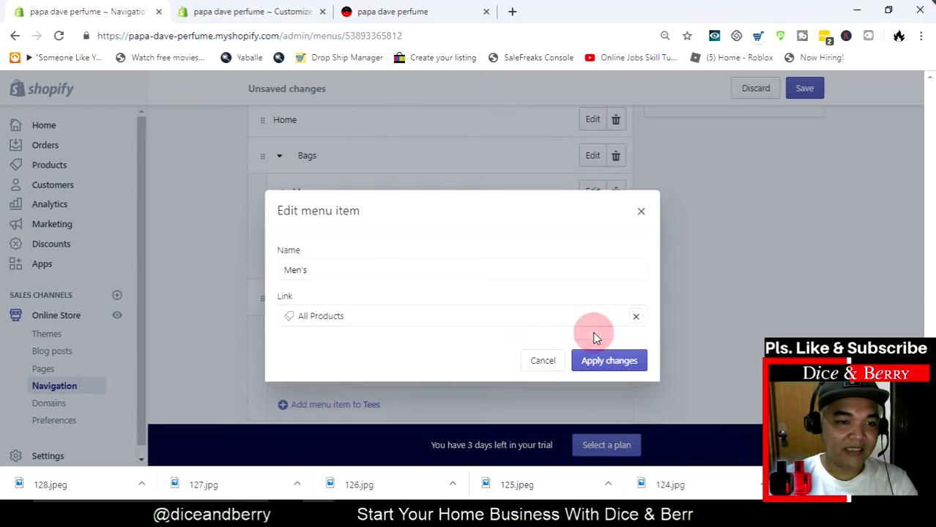
left_click(635, 316)
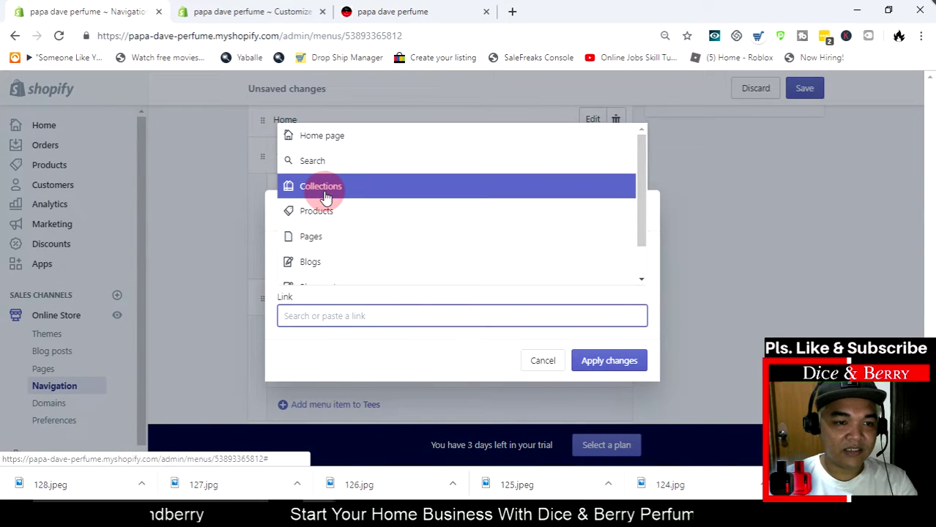
left_click(542, 360)
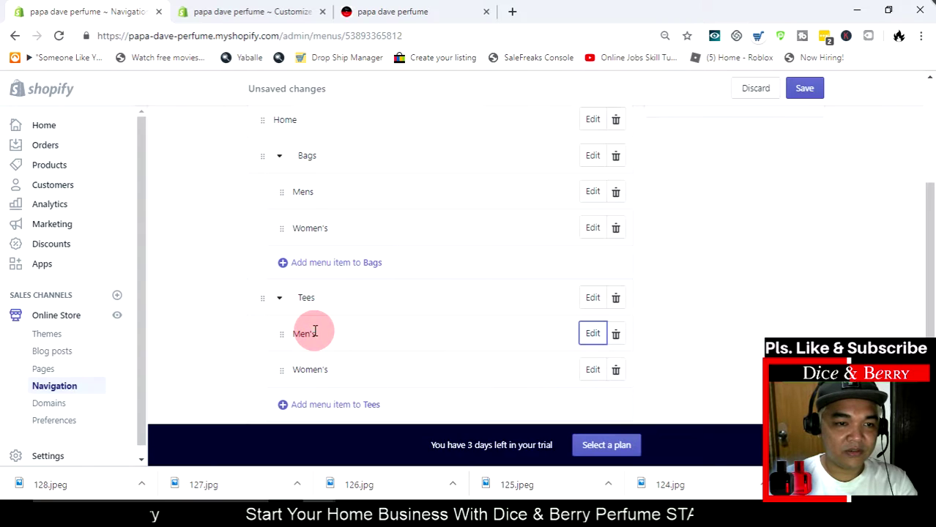
- Link the Men's item nested under Tees to the "Tshirt Men's" collection and apply the change
left_click(593, 333)
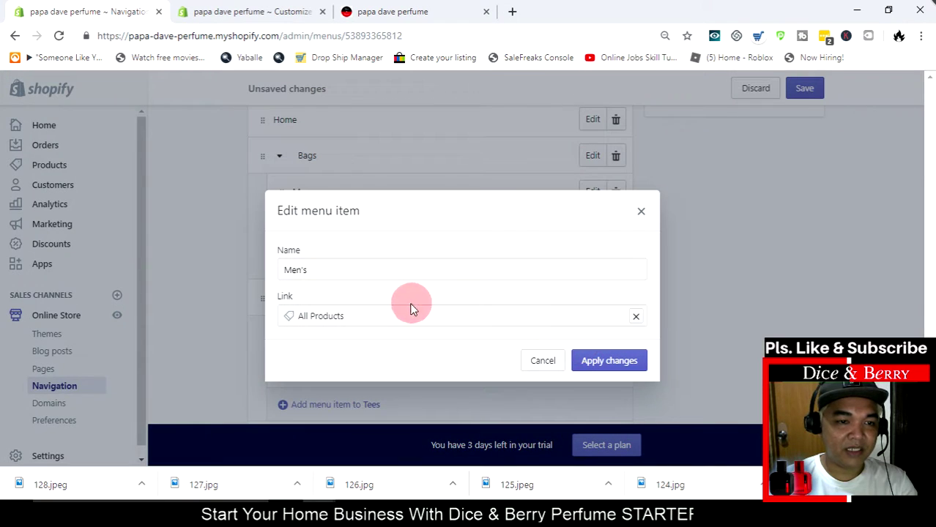
left_click(636, 316)
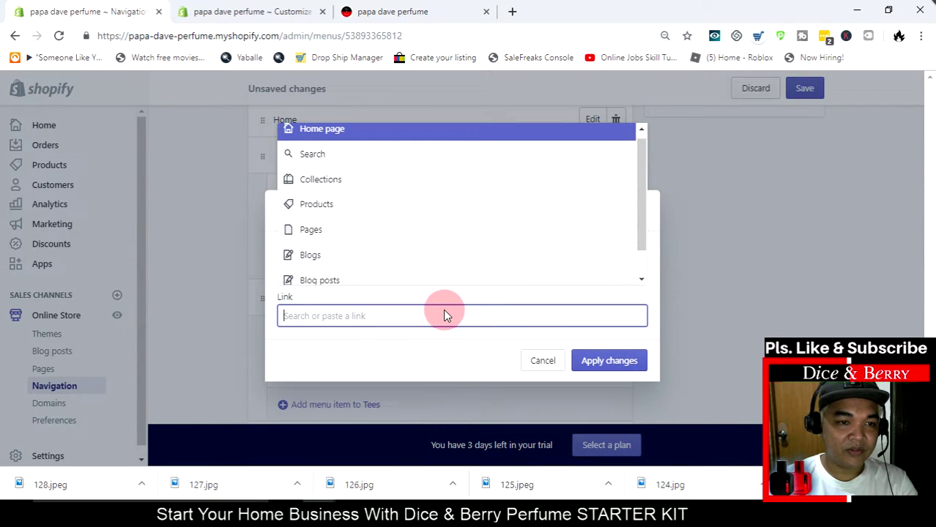
left_click(320, 179)
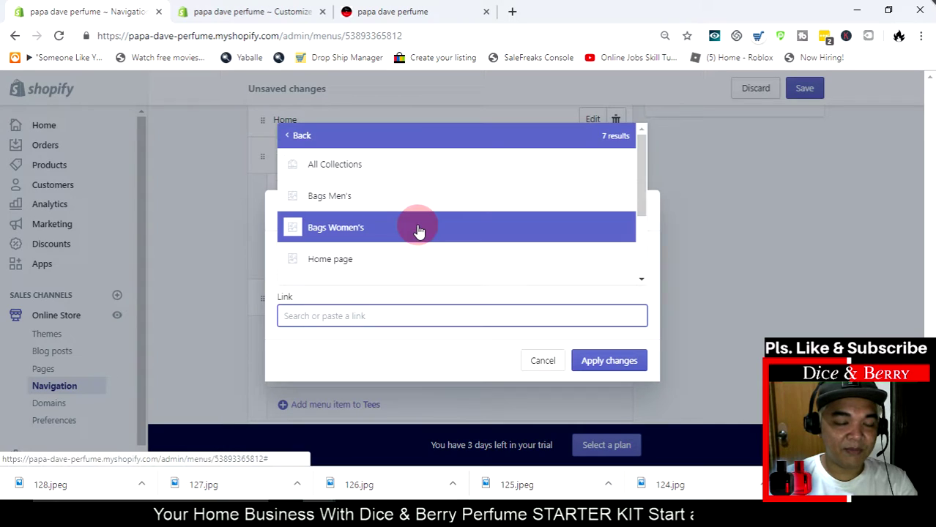
scroll(419, 231, "down", 1)
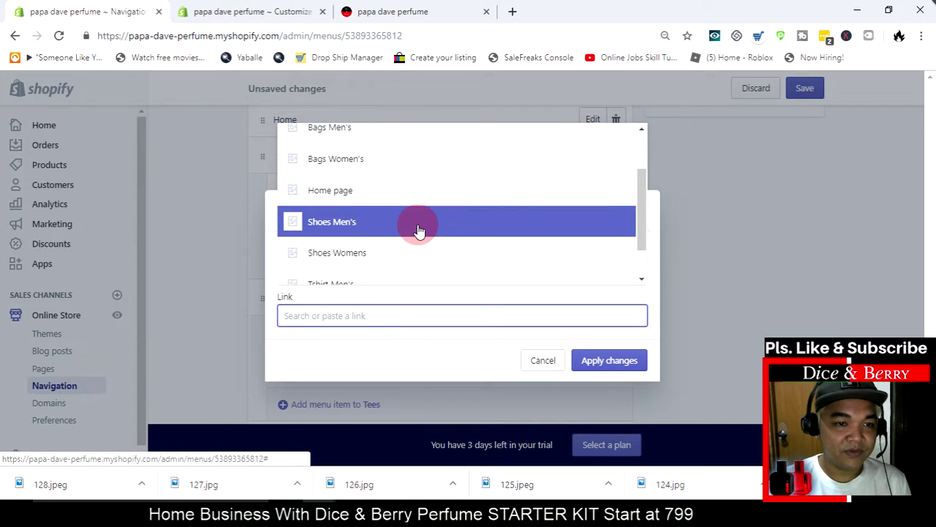
scroll(419, 231, "down", 1)
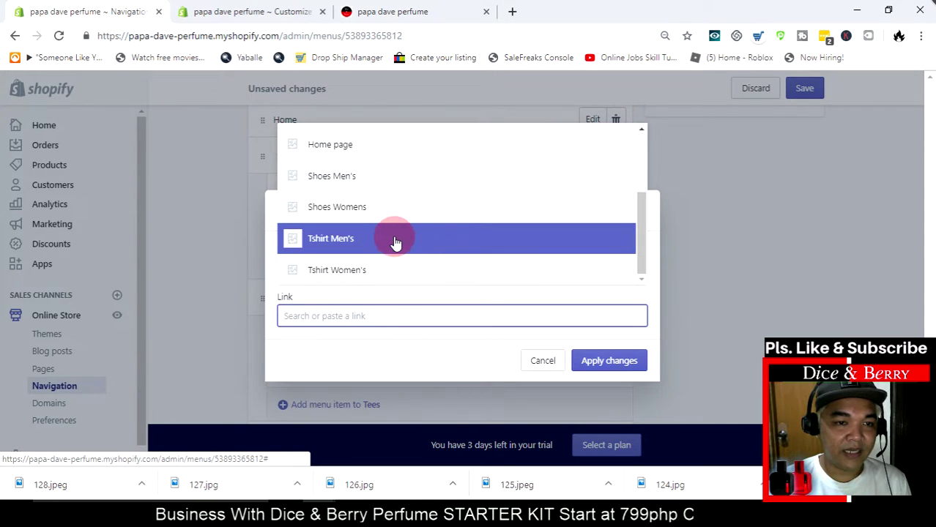
left_click(392, 241)
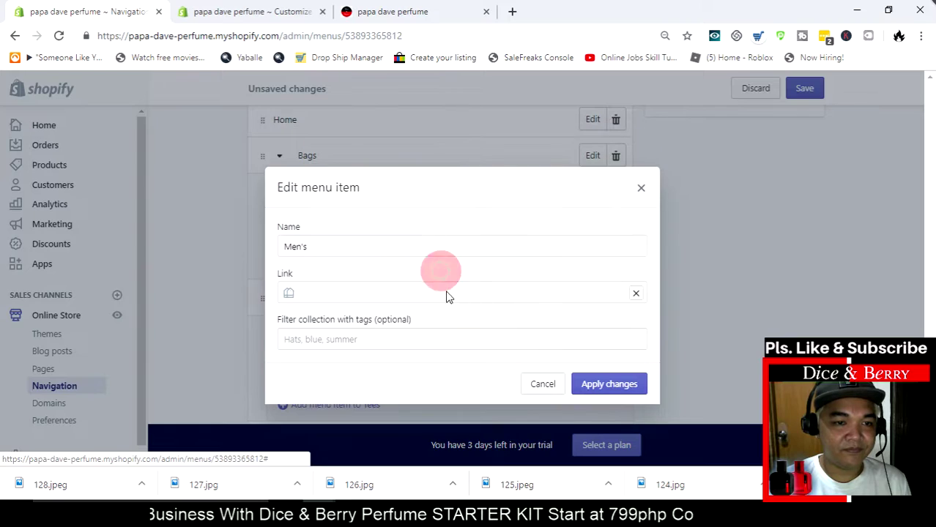
left_click(604, 385)
- Link the Women's item nested under Tees to the "Tshirt Women's" collection and apply the change
scroll(488, 344, "down", 1)
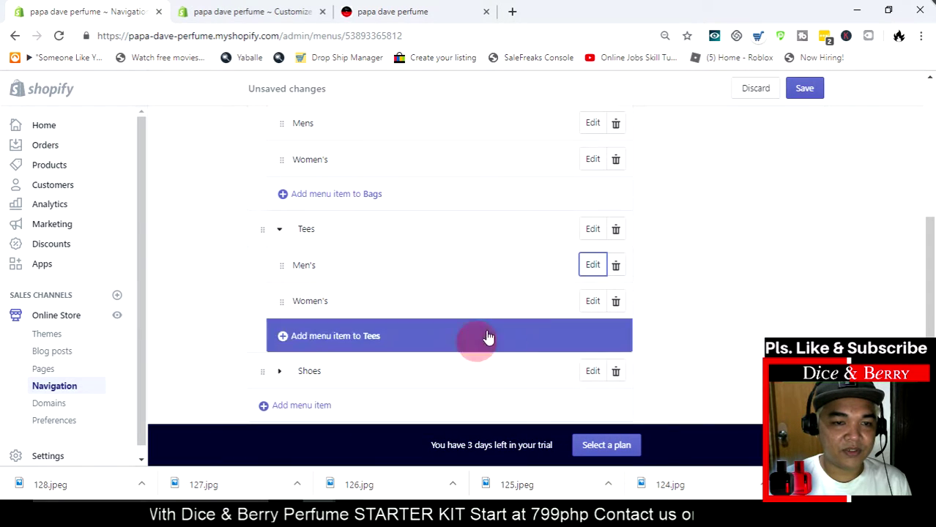
left_click(592, 304)
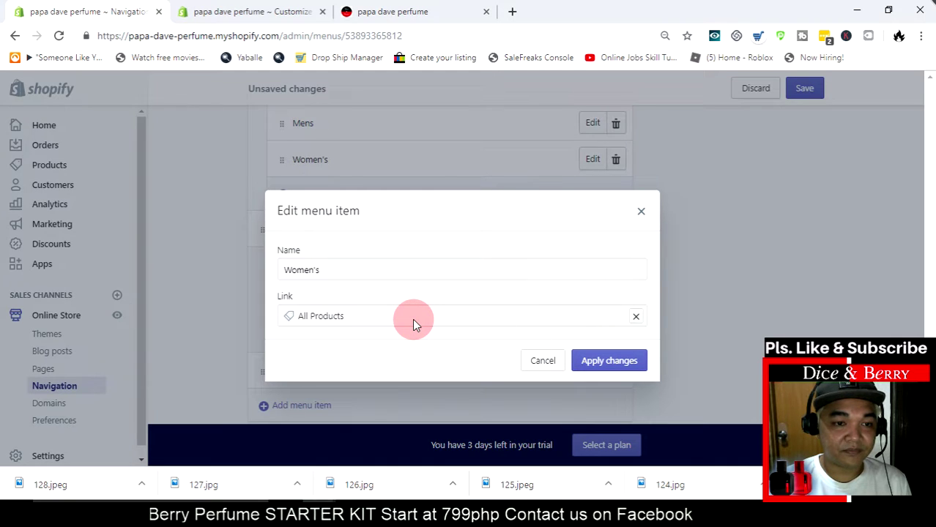
left_click(638, 317)
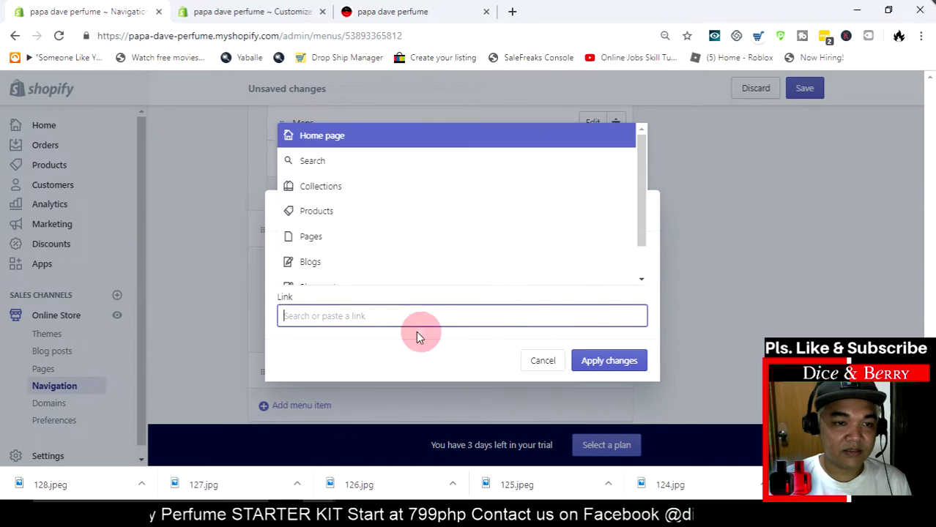
left_click(347, 188)
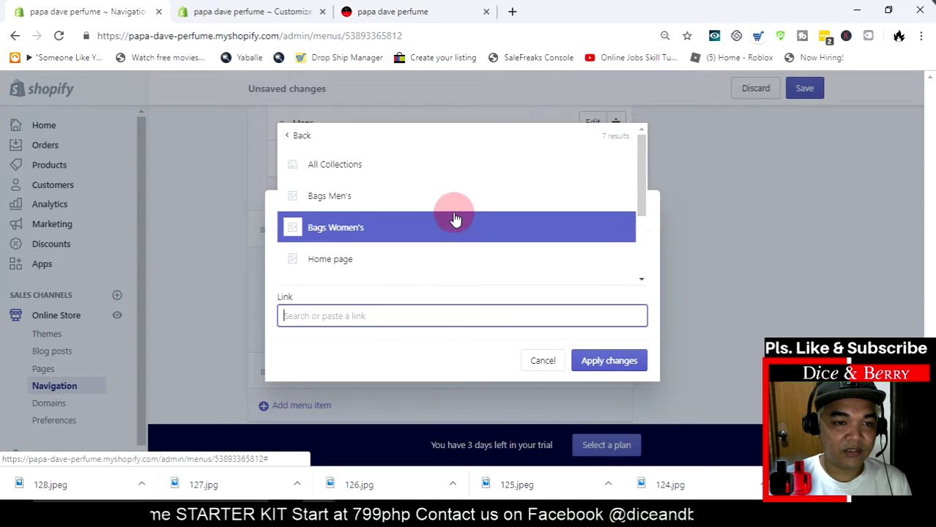
scroll(455, 217, "down", 2)
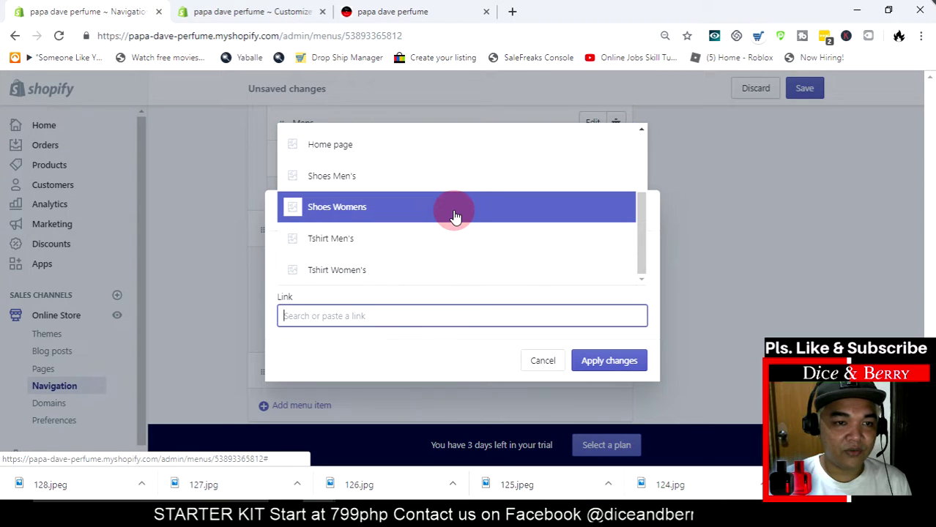
left_click(388, 271)
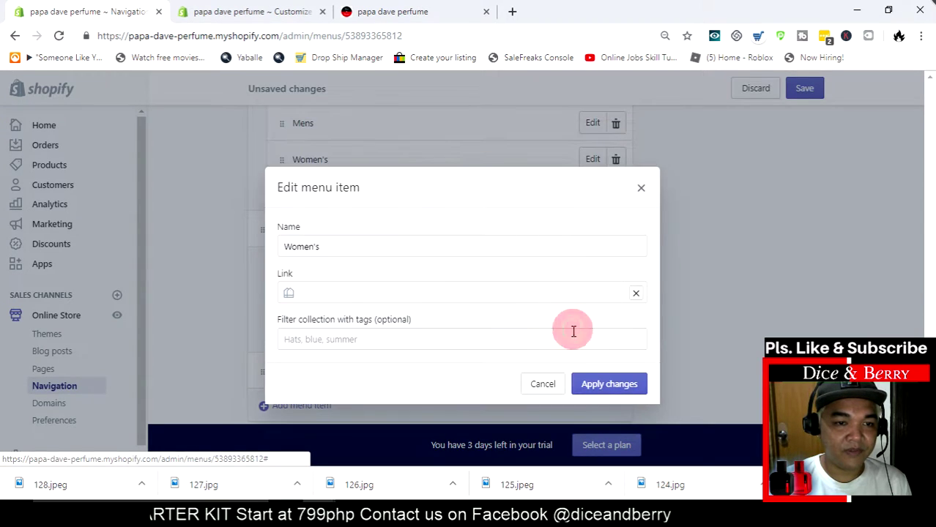
left_click(615, 388)
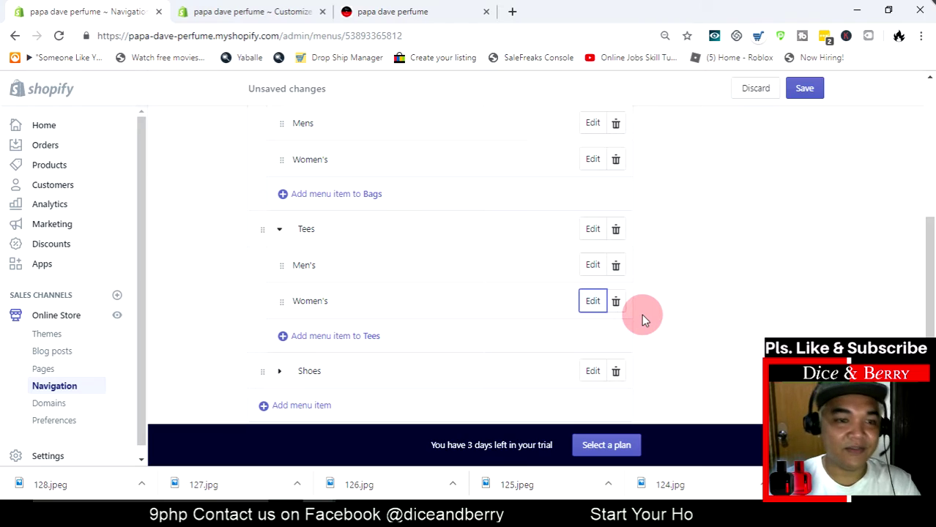
- Expand the Shoes menu item and link its nested Men's item to the "Shoes Men's" collection, applying the change
left_click(283, 377)
scroll(469, 307, "down", 2)
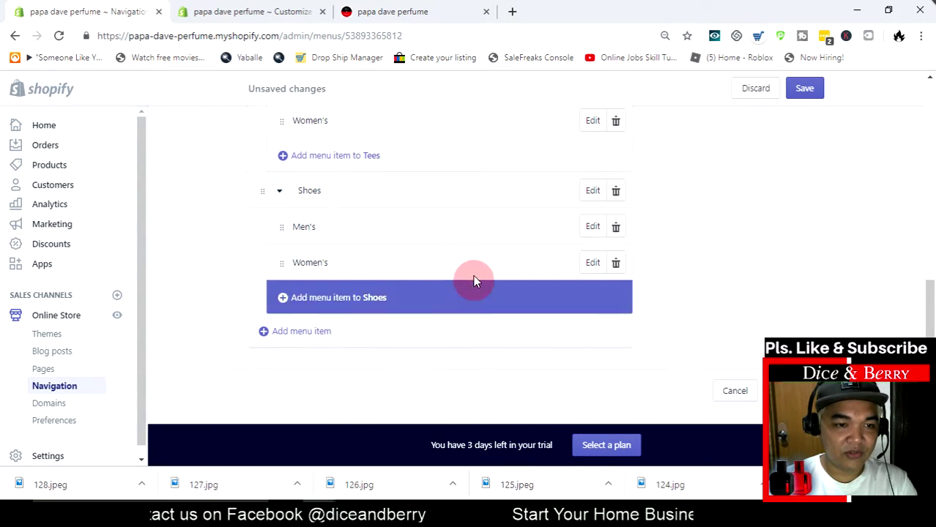
left_click(589, 226)
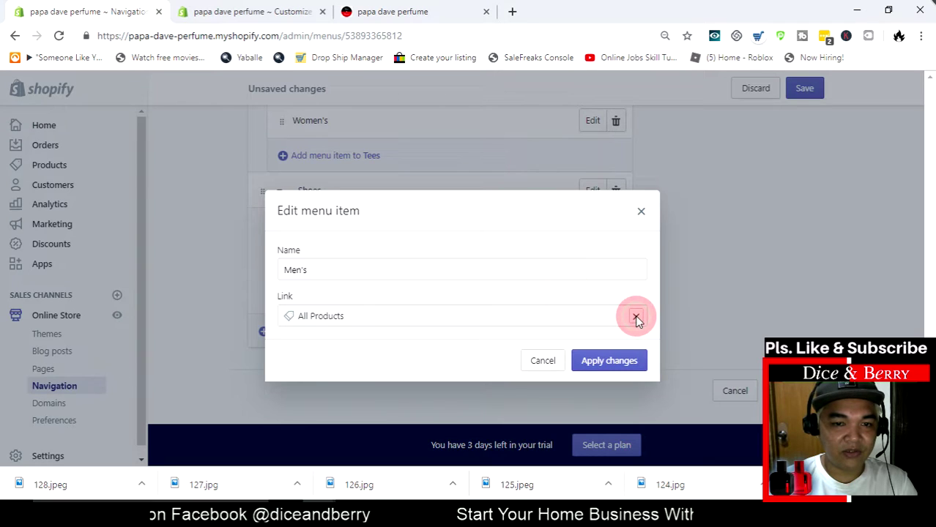
left_click(635, 318)
left_click(339, 195)
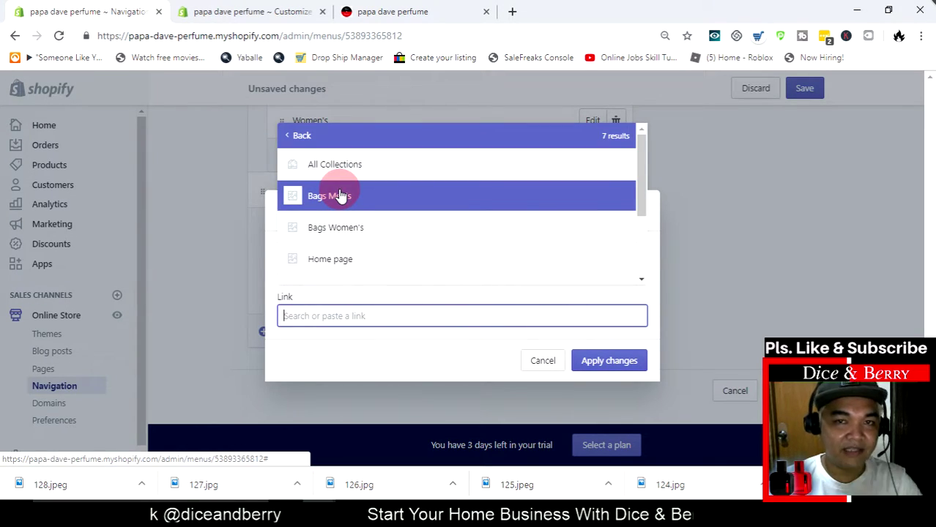
scroll(388, 219, "down", 2)
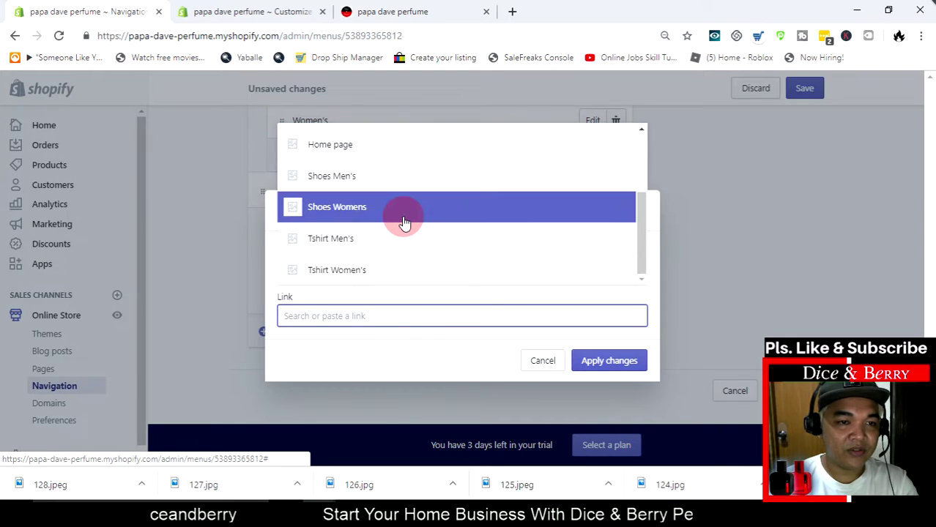
left_click(407, 180)
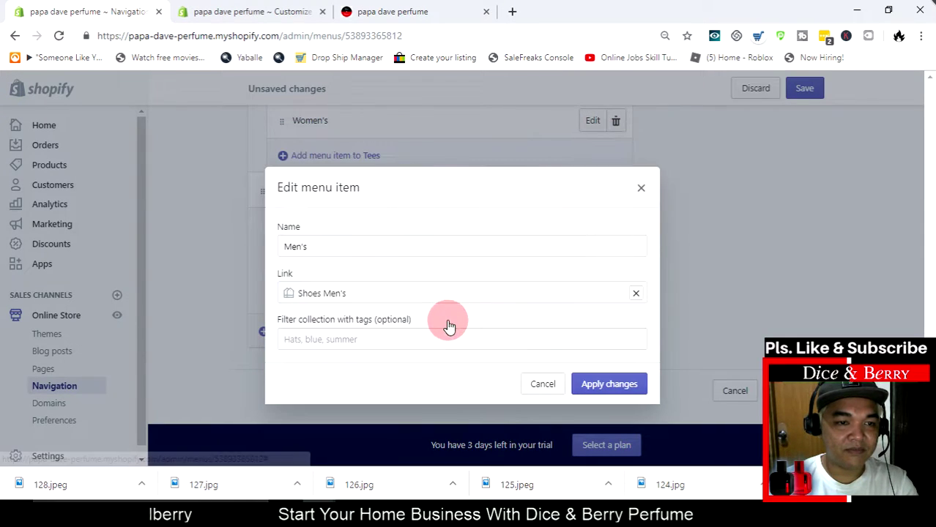
left_click(606, 385)
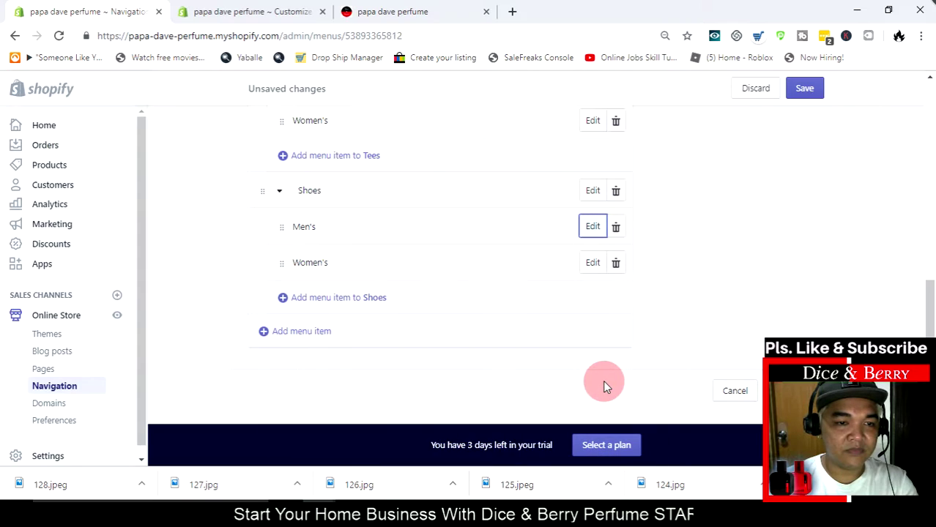
- Link the Women's item nested under Shoes to the "Shoes Womens" collection and apply the change
left_click(592, 263)
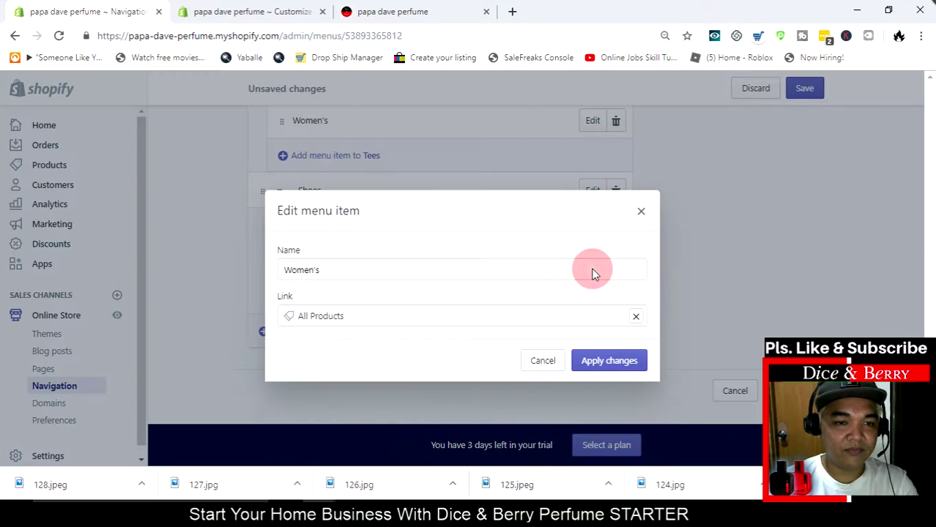
left_click(635, 316)
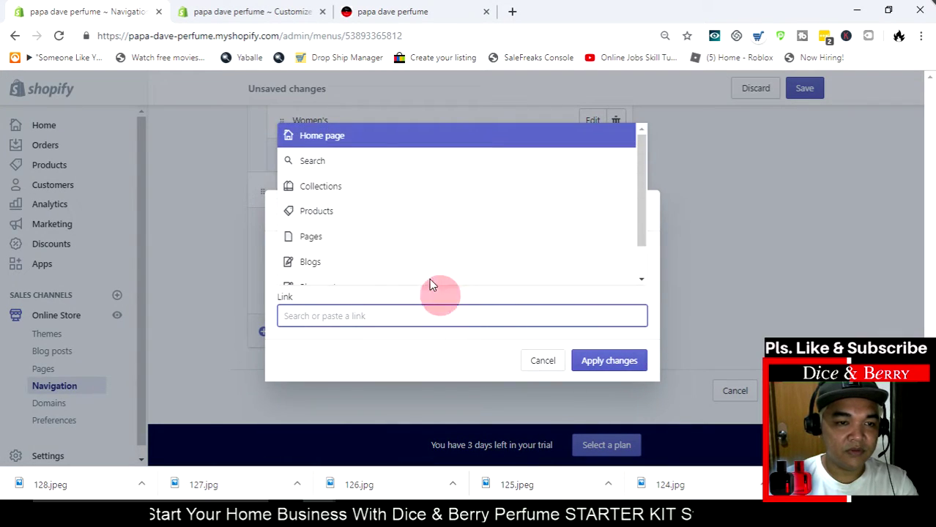
left_click(389, 195)
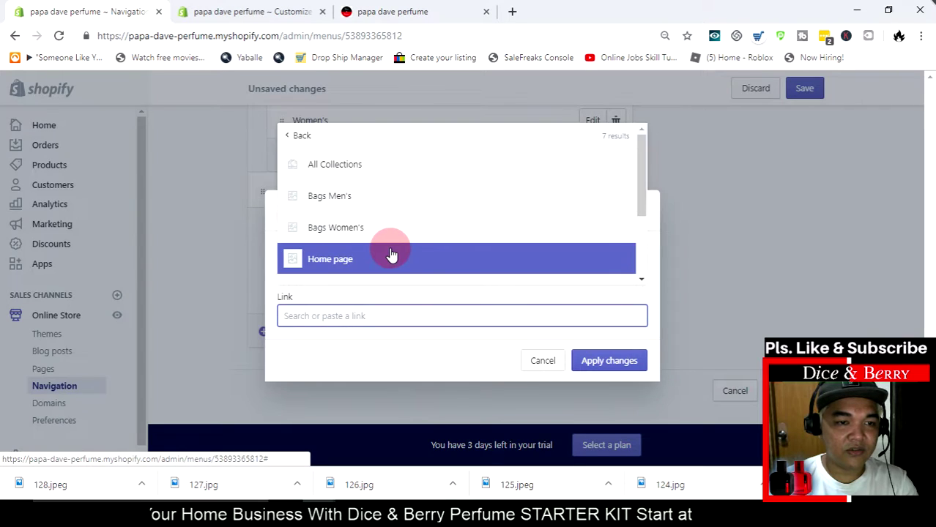
scroll(391, 254, "down", 1)
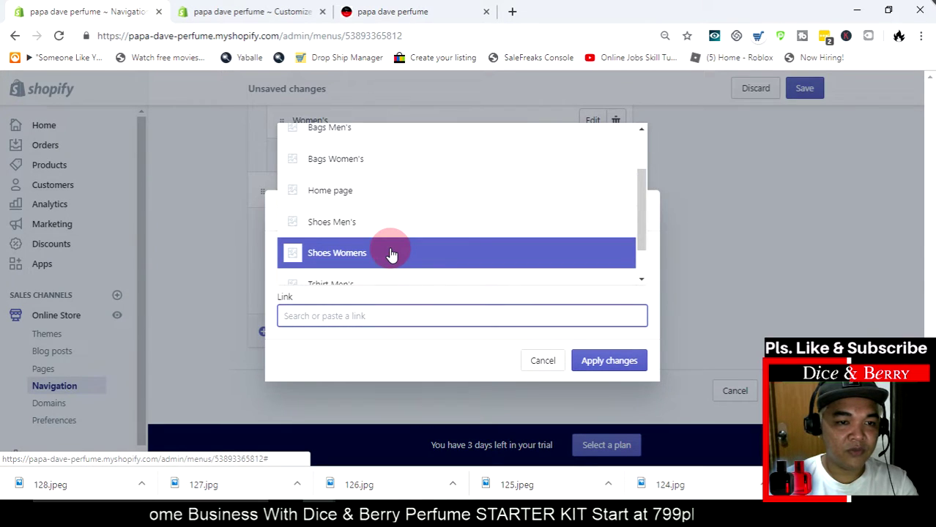
left_click(392, 254)
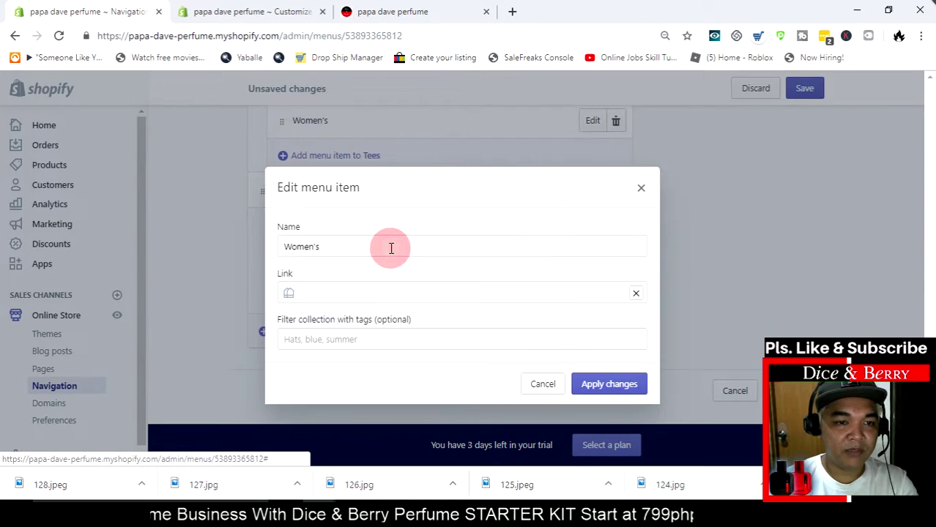
left_click(636, 388)
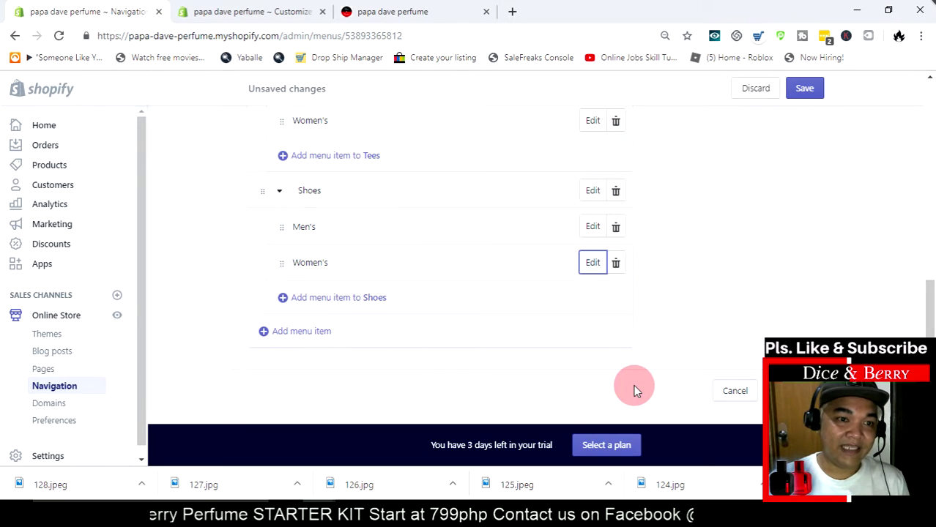
- Save the Main menu with its updated nested item links
scroll(443, 241, "up", 1)
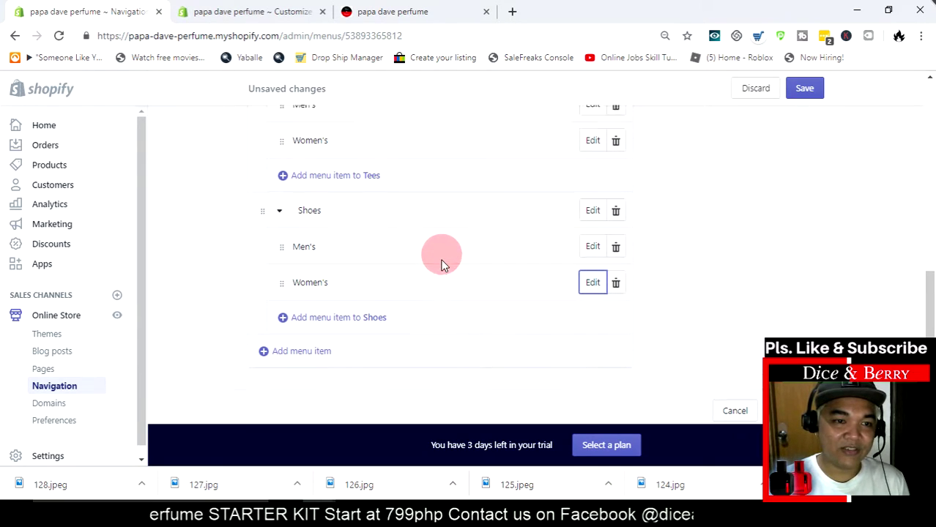
scroll(399, 213, "up", 3)
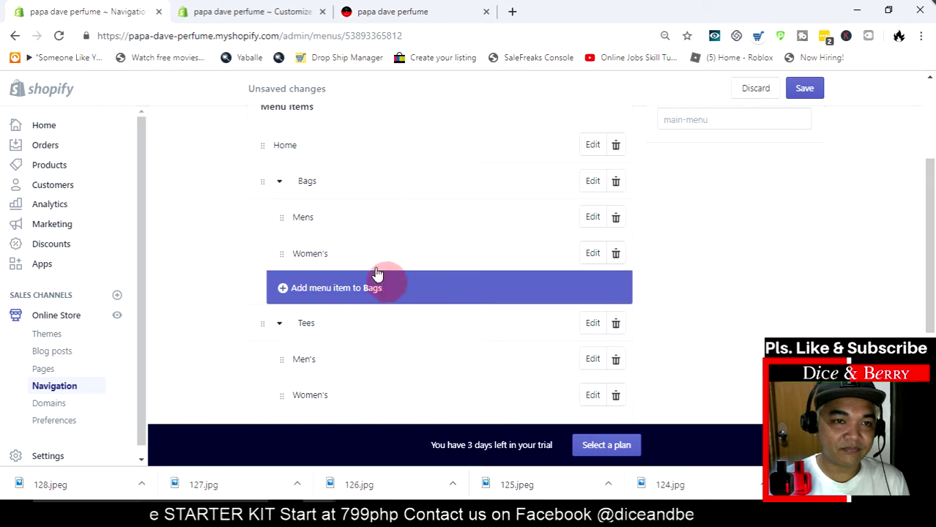
left_click(806, 89)
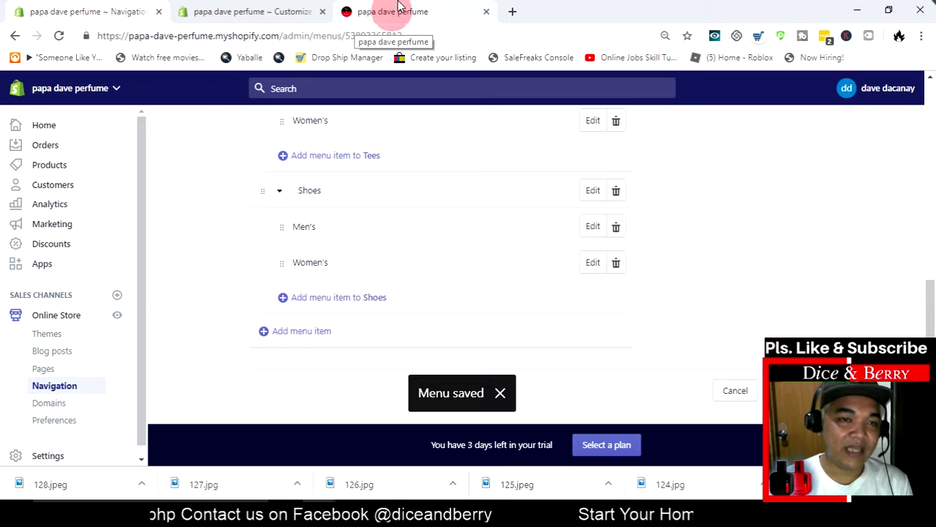
- Switch to the live storefront and check the nested items under Bags in its header navigation
left_click(357, 22)
left_click(432, 95)
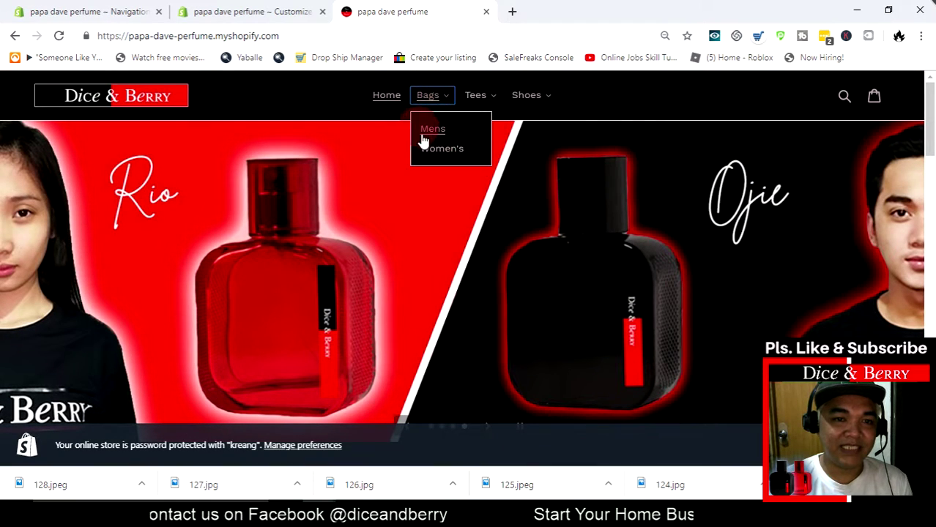
left_click(610, 100)
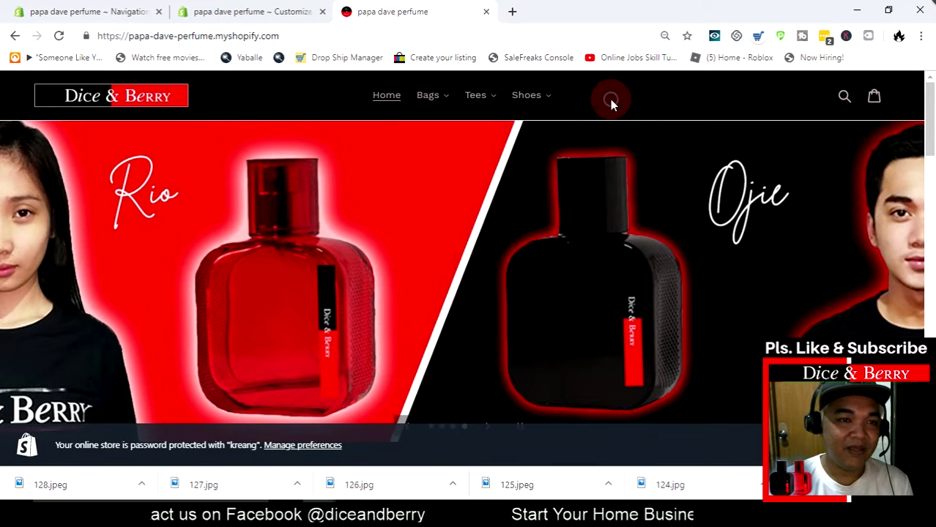
- Return to the Shopify admin and open the "bag pink womens" product from the list of all products
left_click(116, 20)
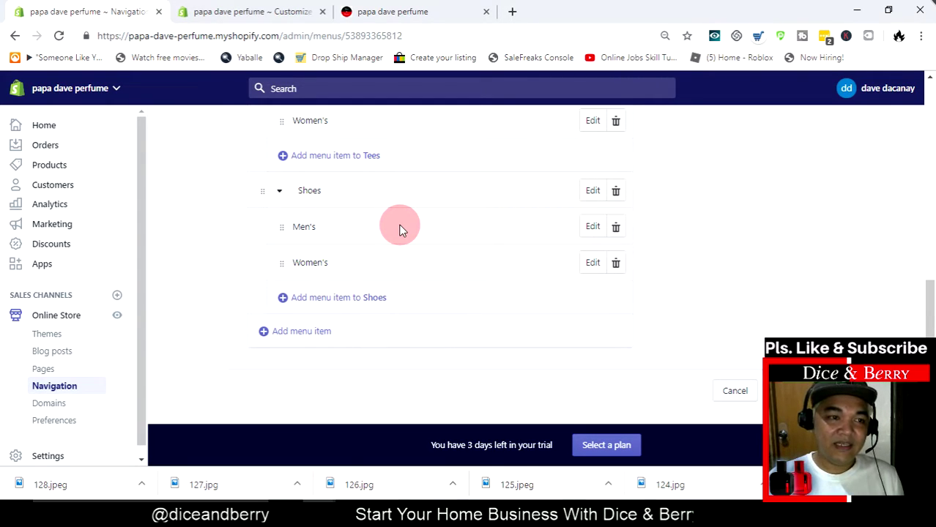
scroll(206, 223, "up", 3)
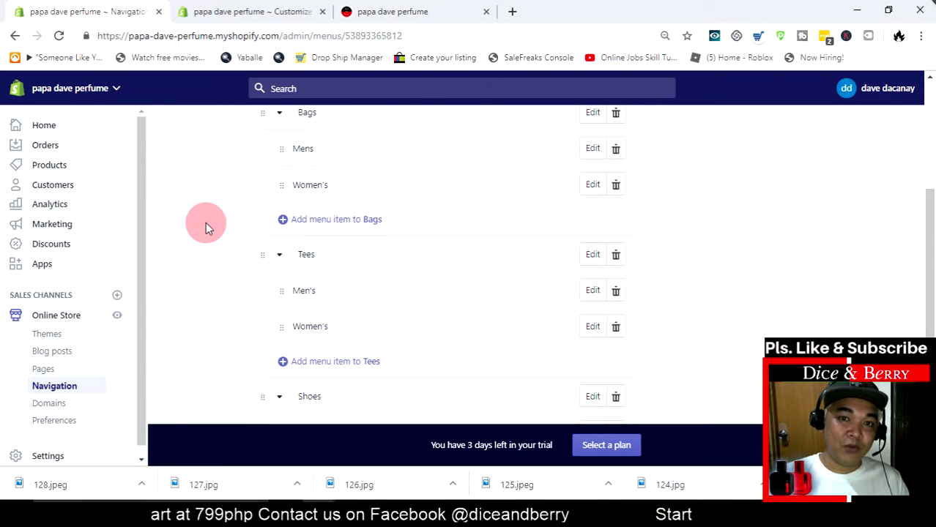
scroll(206, 222, "up", 3)
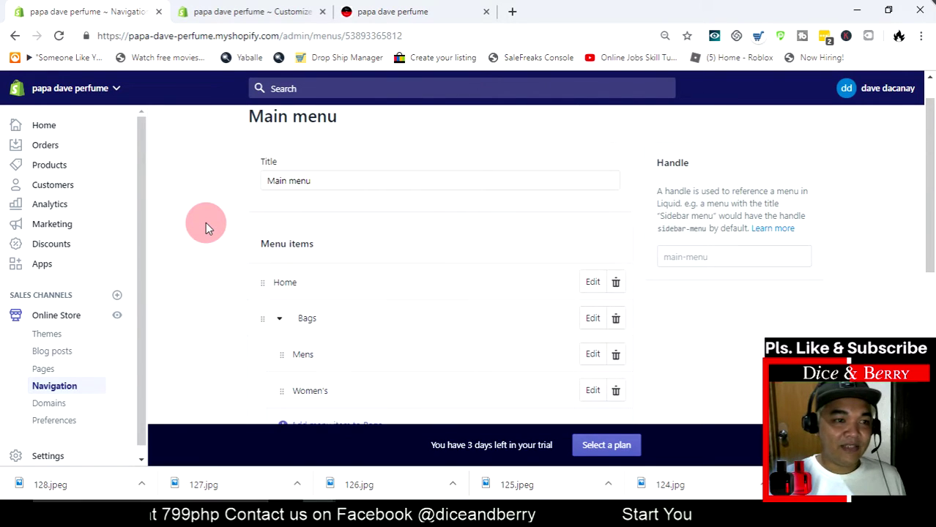
left_click(40, 169)
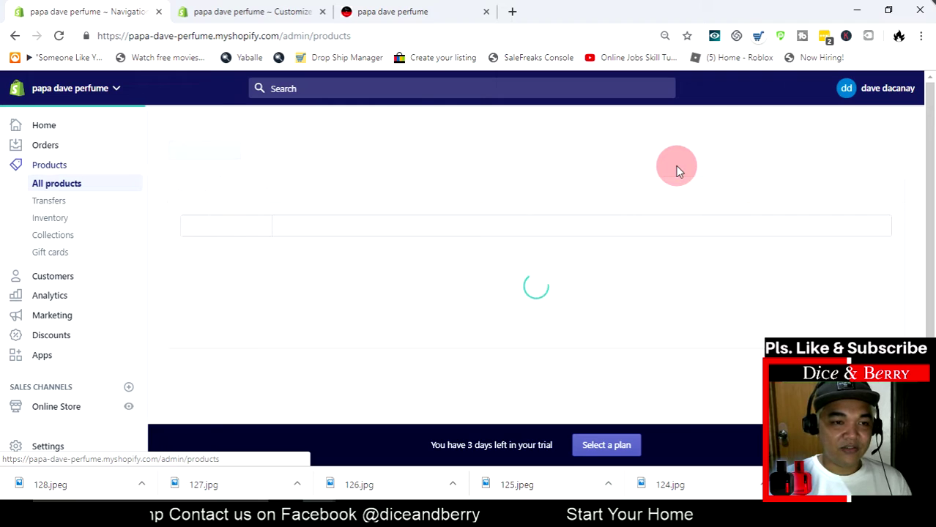
scroll(547, 179, "down", 2)
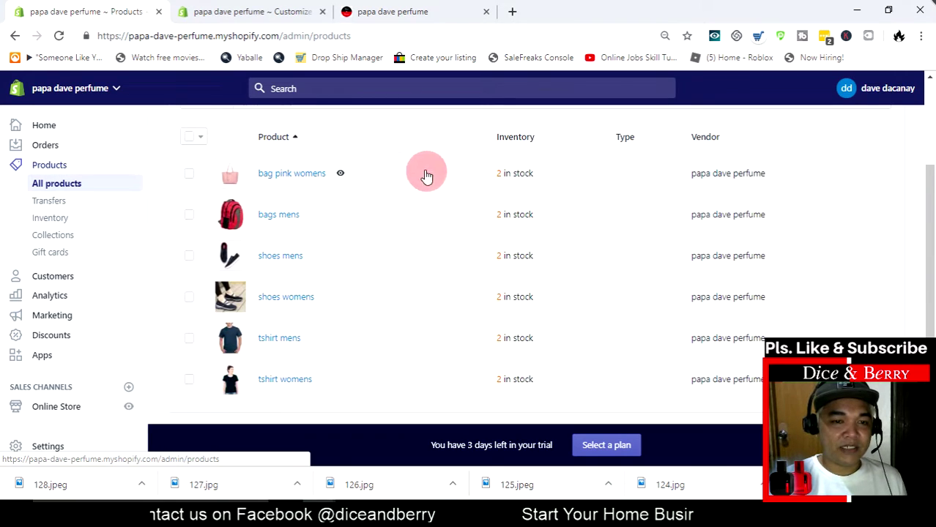
left_click(275, 175)
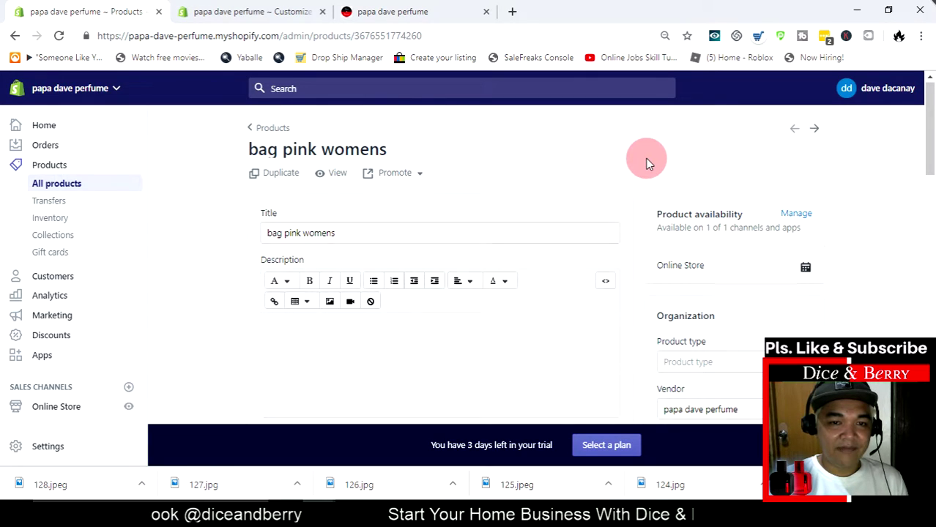
- Add the tag "Bags Women's" to the bag pink womens product
scroll(646, 162, "down", 4)
left_click(698, 310)
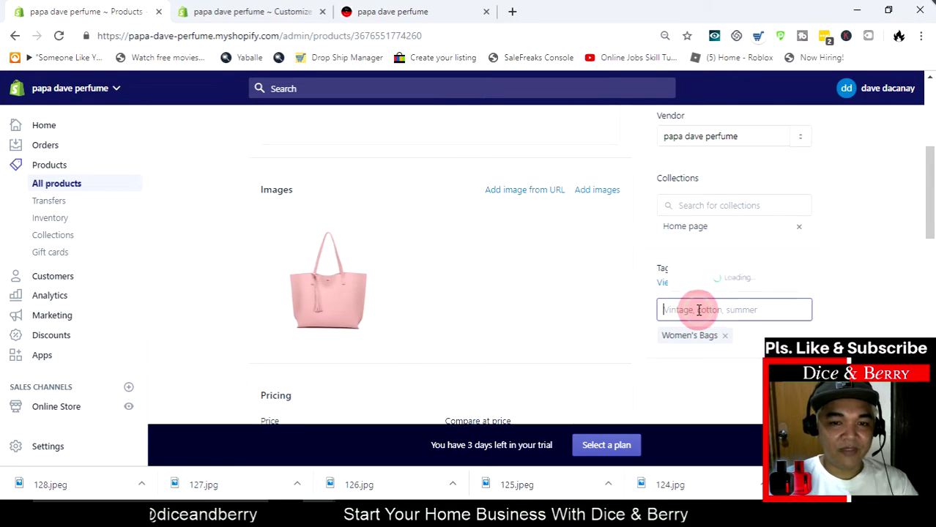
type("Ba")
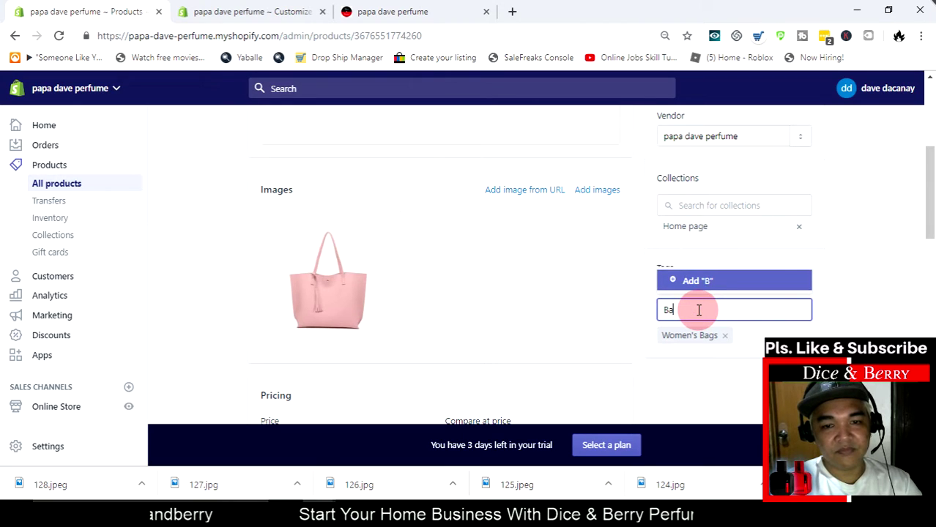
type("gs ")
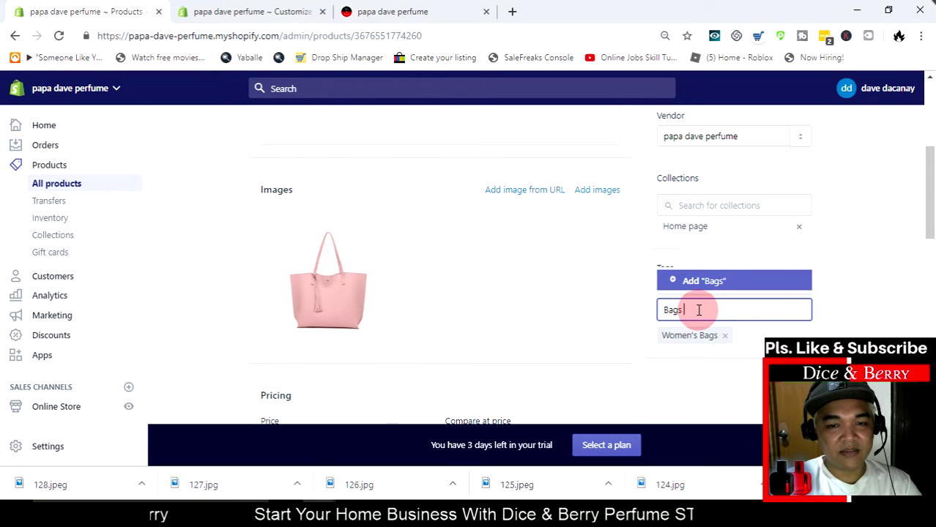
type("Women's")
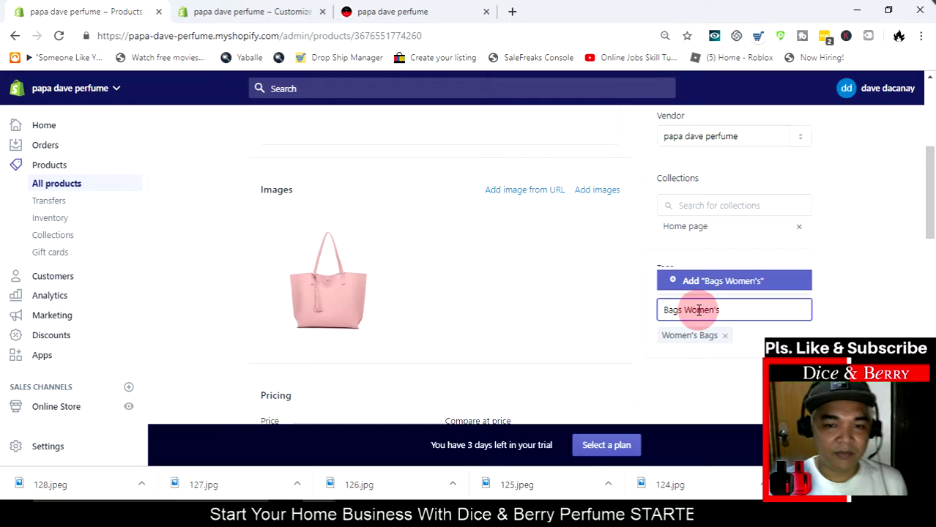
left_click(744, 283)
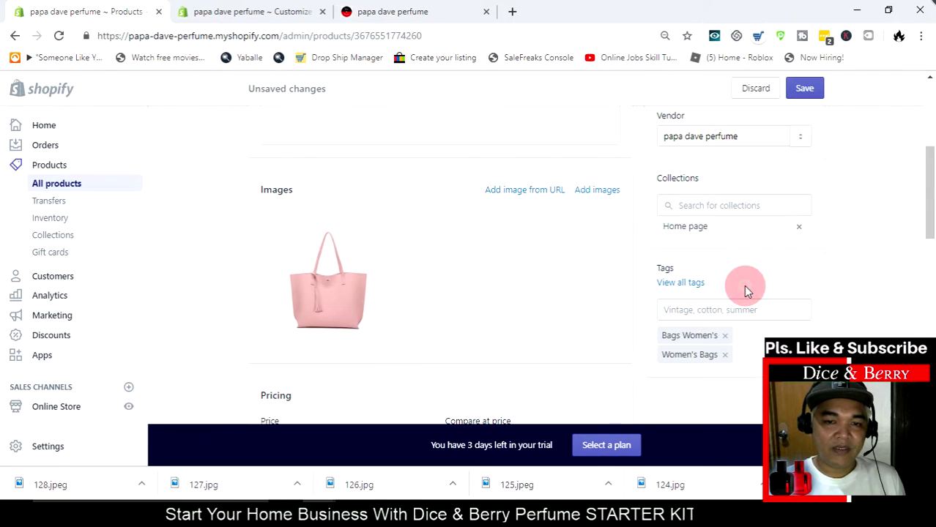
- Remove the "Women's Bags" tag from the bag pink womens product and save the product
left_click(724, 354)
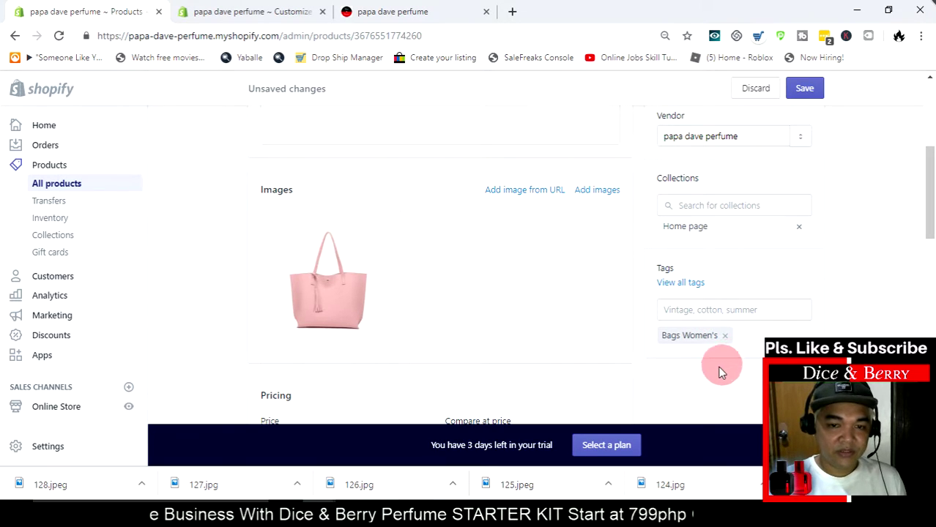
left_click(805, 87)
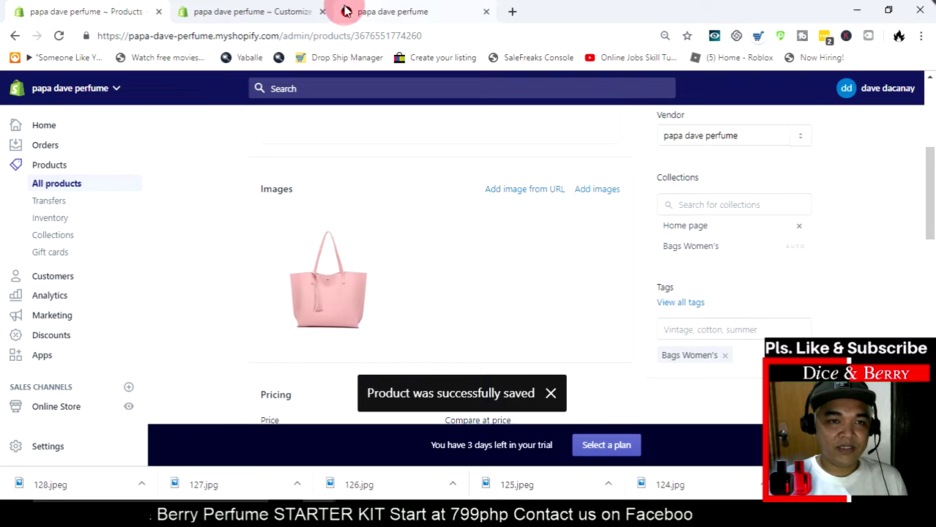
- Switch to the live storefront and open the women's item nested under Bags in the header navigation
left_click(380, 13)
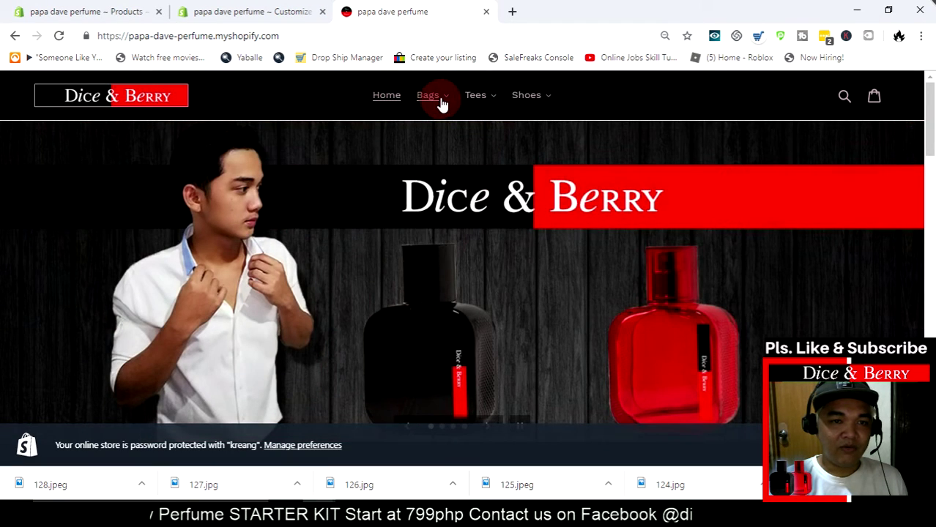
left_click(439, 99)
left_click(445, 151)
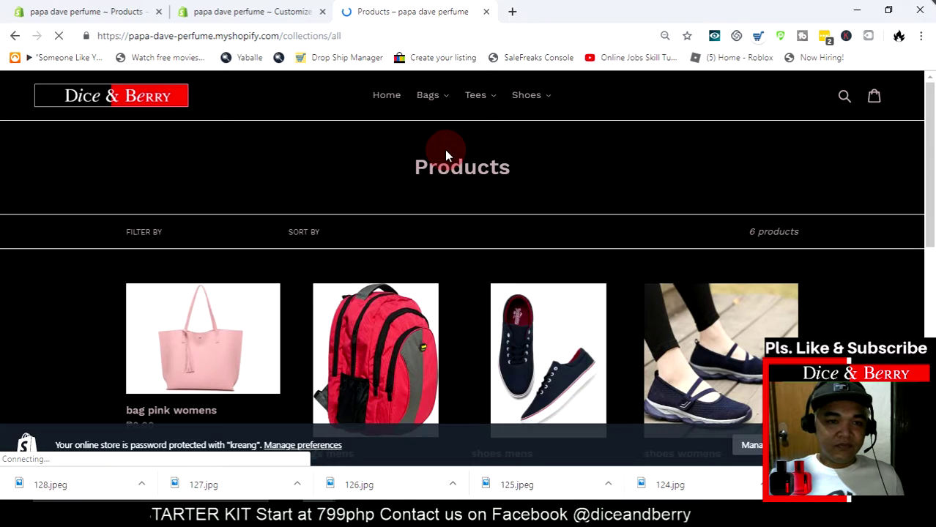
- Return to the bag pink womens product in the Shopify admin and review its assigned collections and tags
left_click(95, 11)
scroll(877, 235, "down", 10)
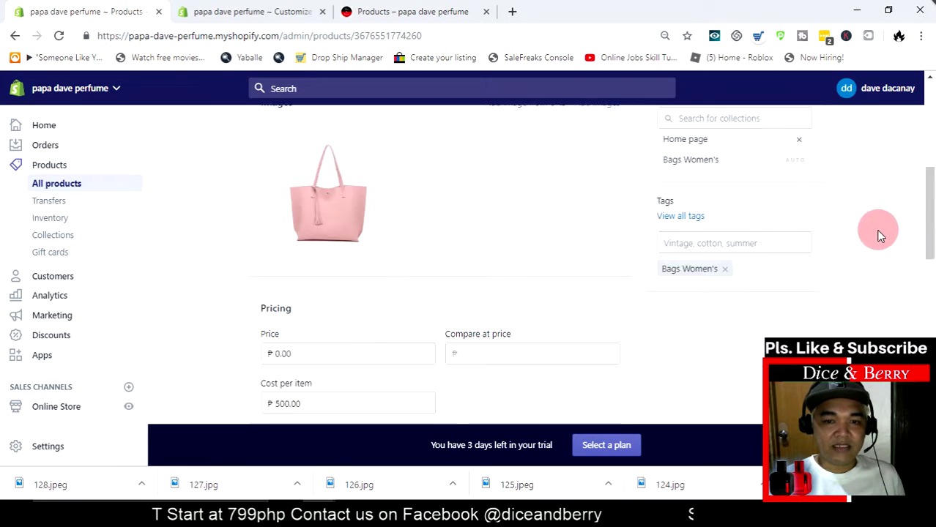
scroll(877, 234, "down", 3)
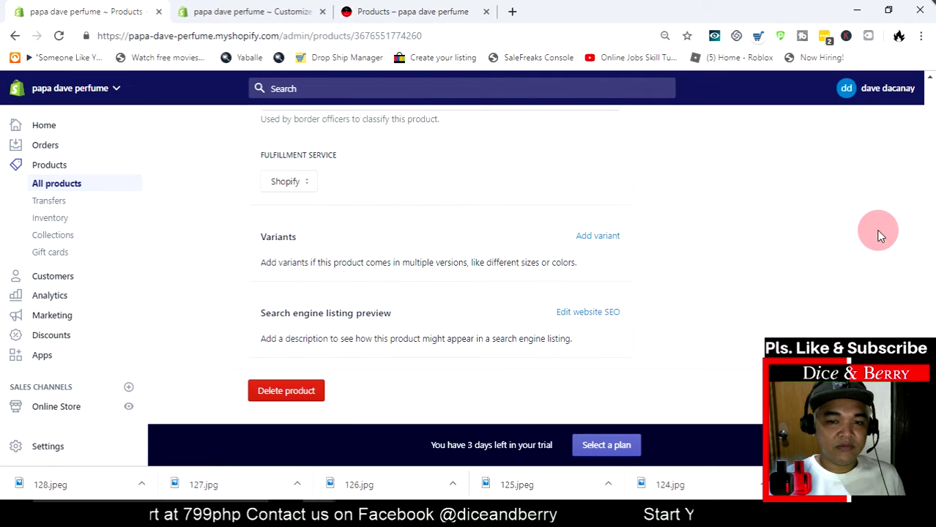
scroll(879, 235, "up", 10)
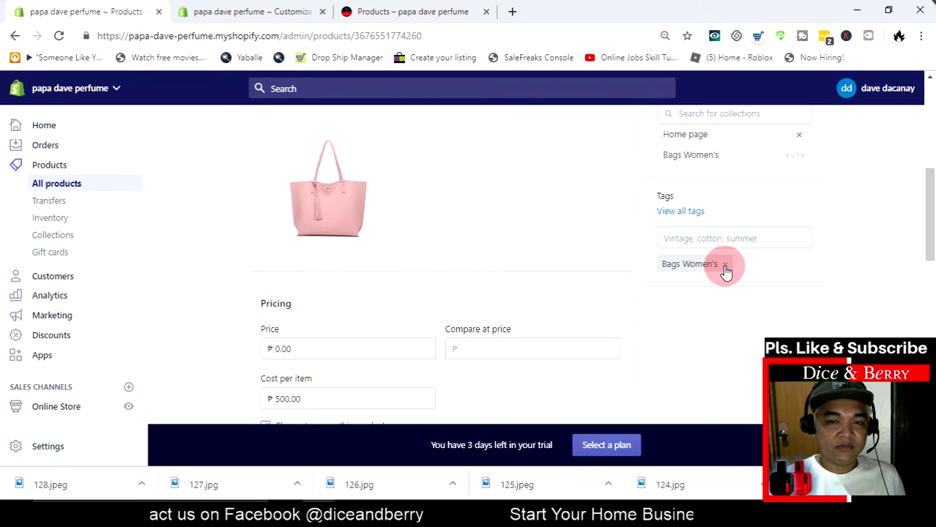
scroll(725, 271, "up", 2)
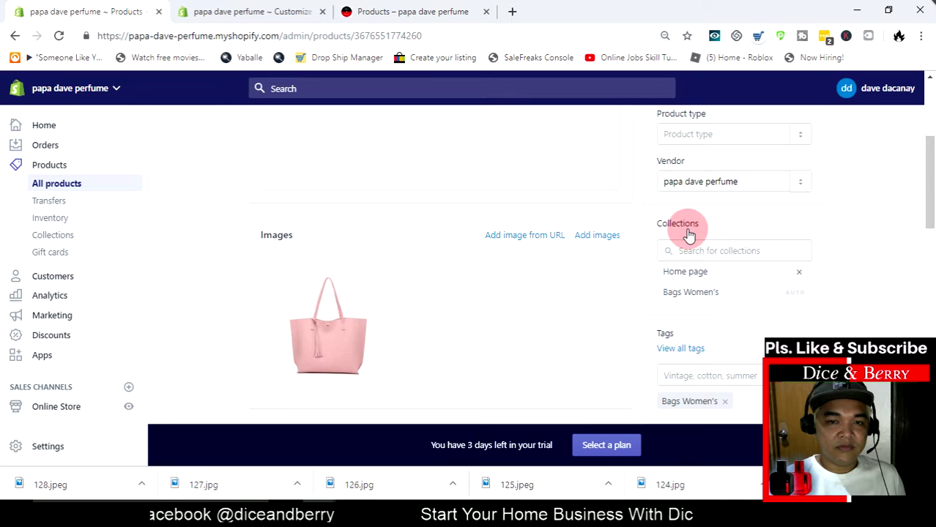
scroll(687, 233, "up", 1)
scroll(689, 230, "down", 3)
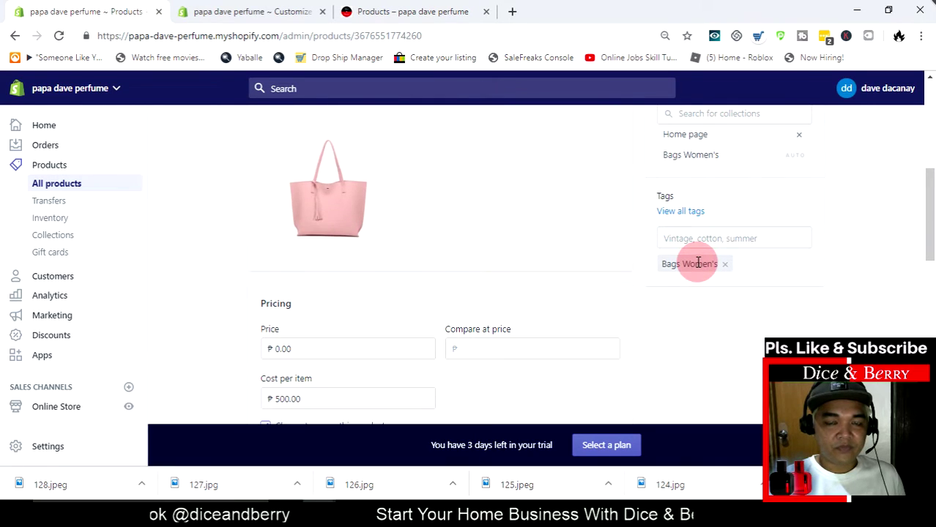
- Open the Bags Women's collection, review its settings and copy the product tag value from its condition
left_click(53, 235)
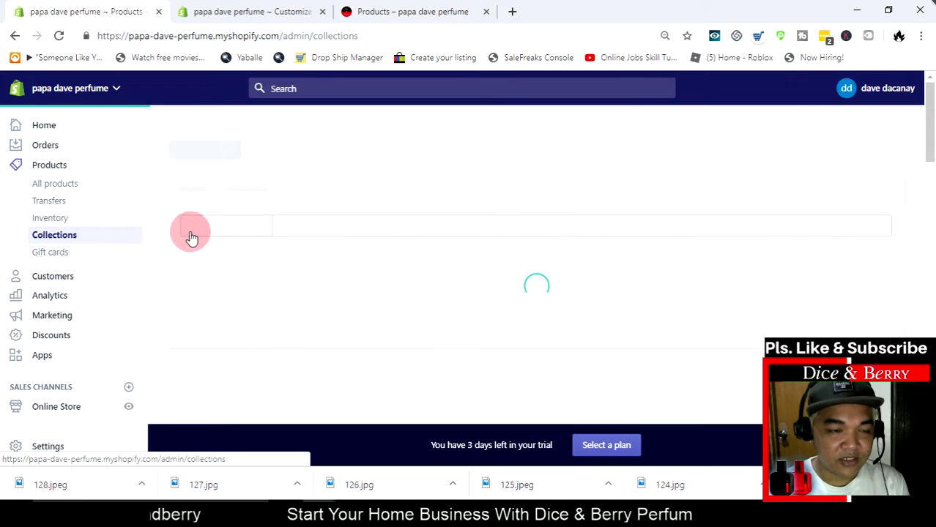
scroll(511, 185, "down", 2)
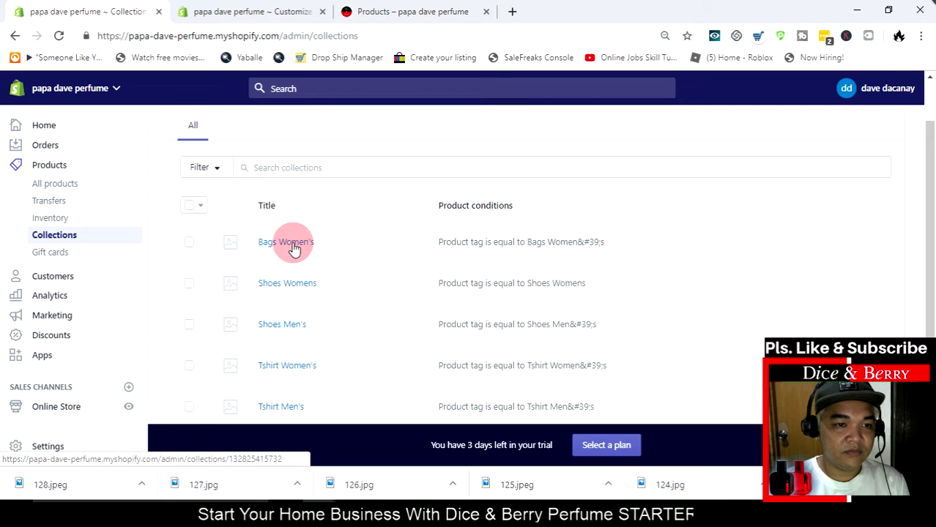
left_click(293, 248)
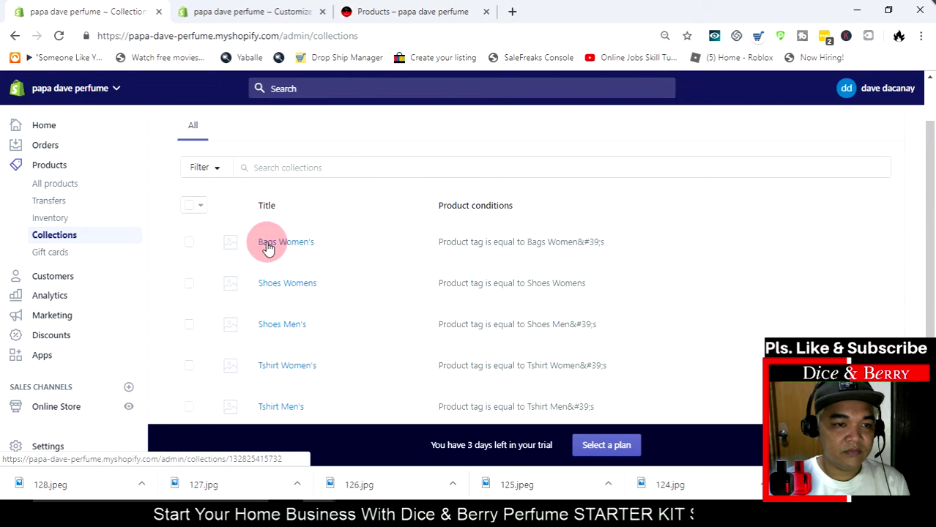
scroll(647, 250, "down", 5)
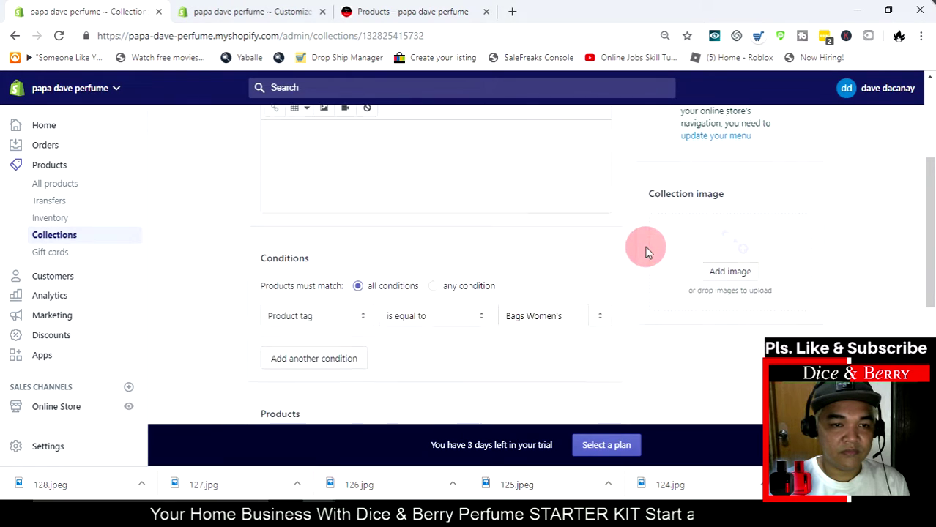
scroll(644, 251, "up", 2)
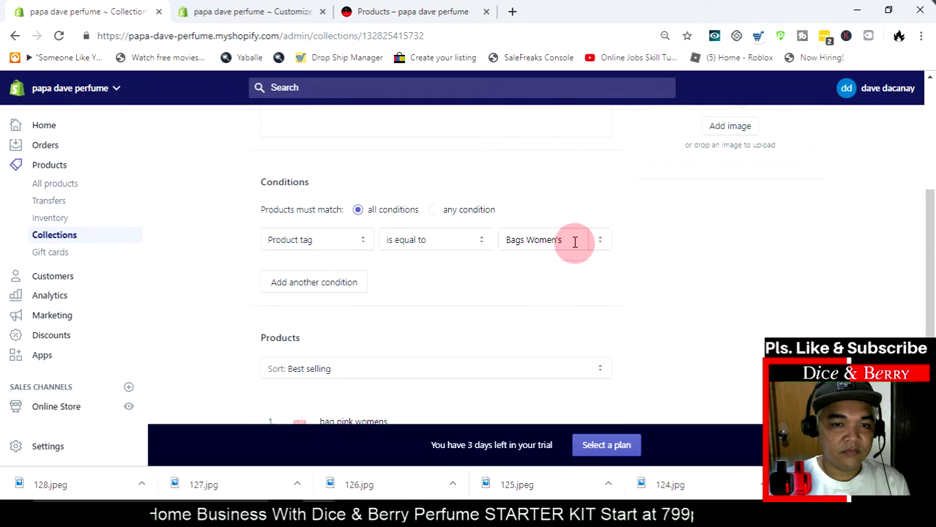
left_click_drag(574, 240, 441, 239)
key("ctrl+c")
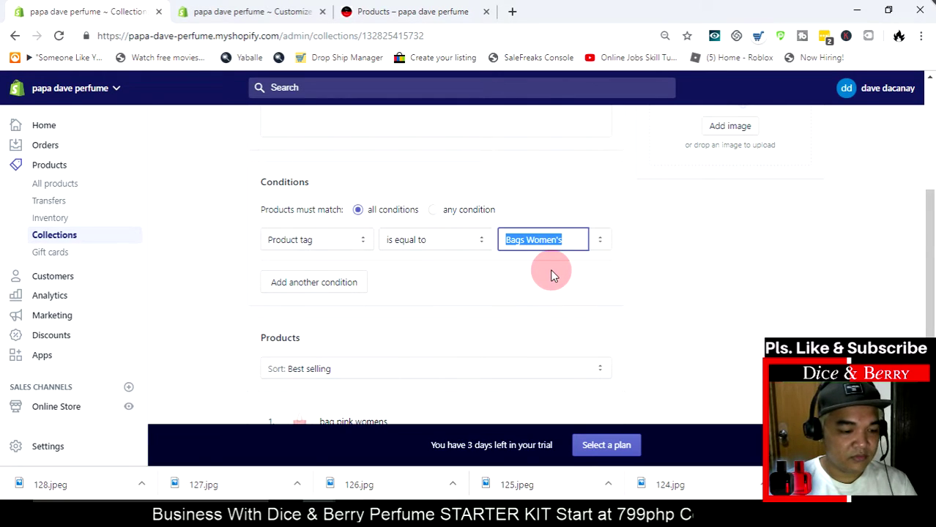
scroll(867, 236, "up", 3)
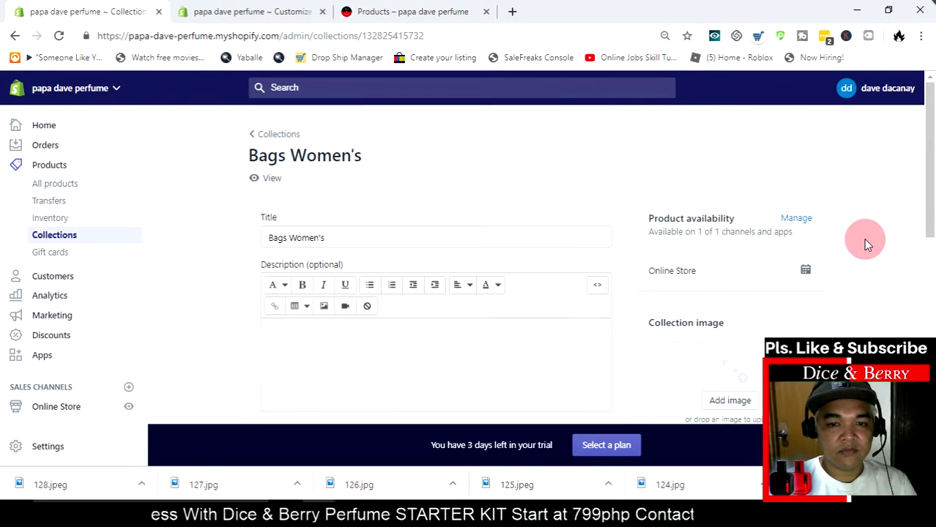
scroll(865, 243, "down", 10)
scroll(862, 245, "up", 4)
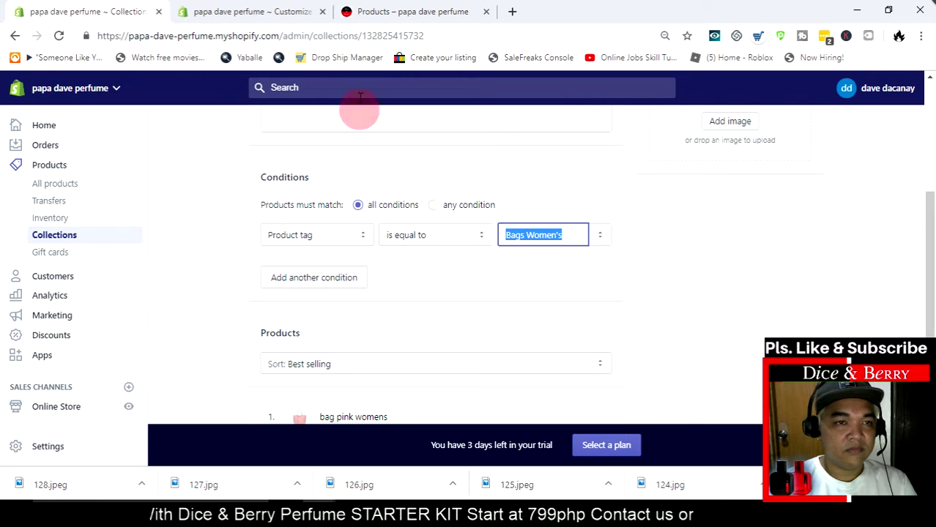
- Reopen the bag pink womens product and try to add the copied tag "Bags Women's"
left_click(42, 165)
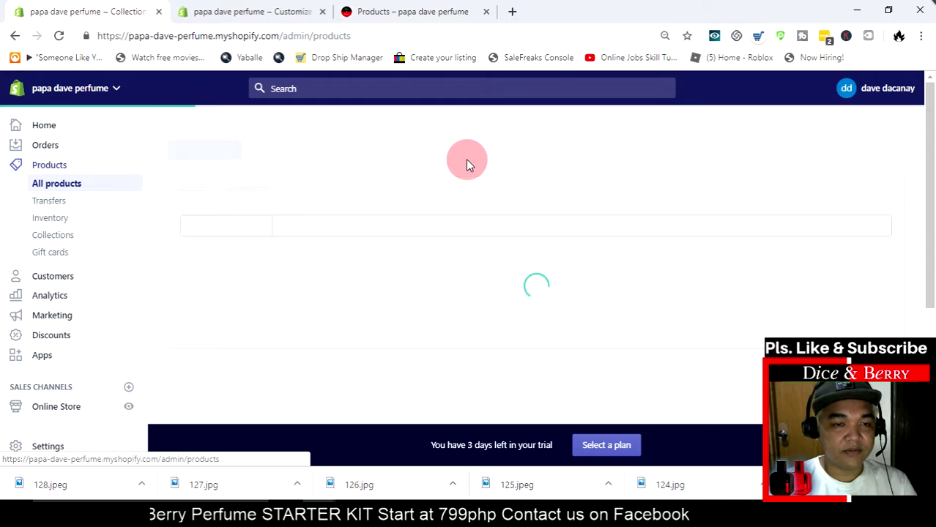
left_click(297, 315)
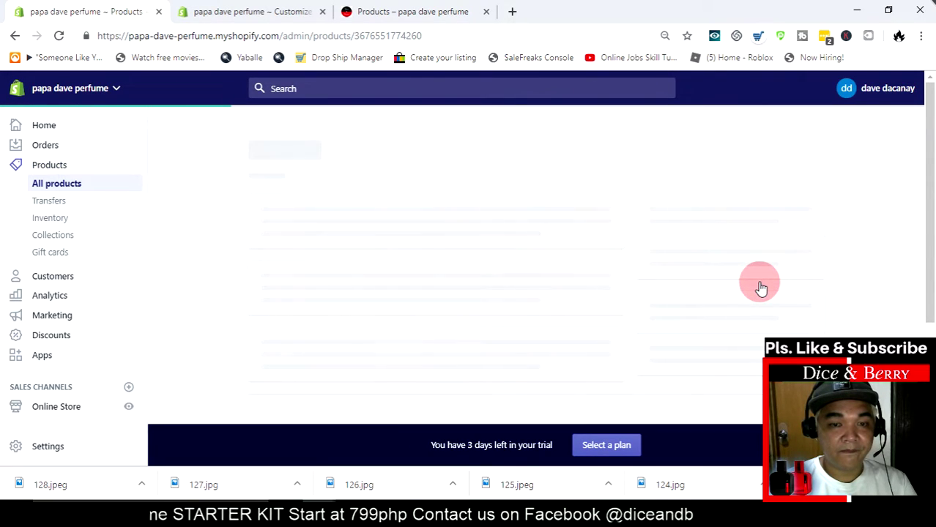
scroll(760, 285, "down", 5)
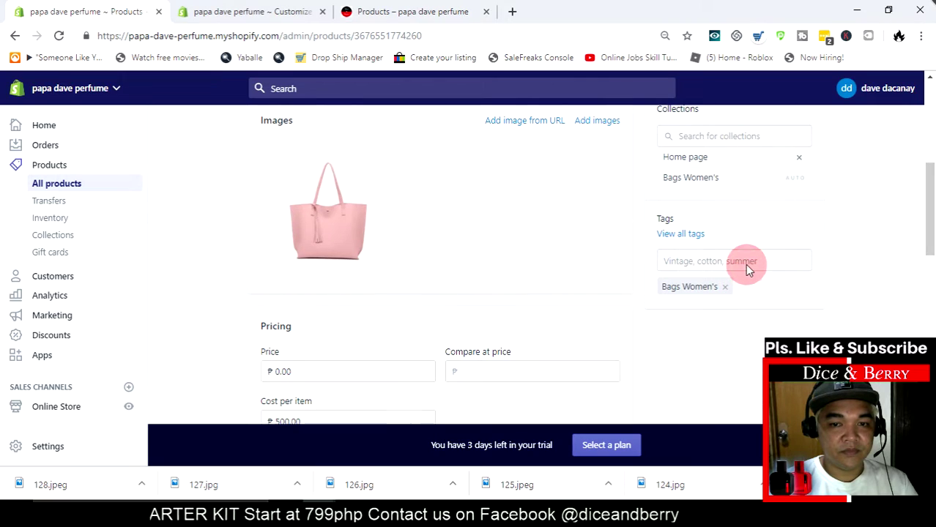
left_click(747, 264)
key("ctrl+v")
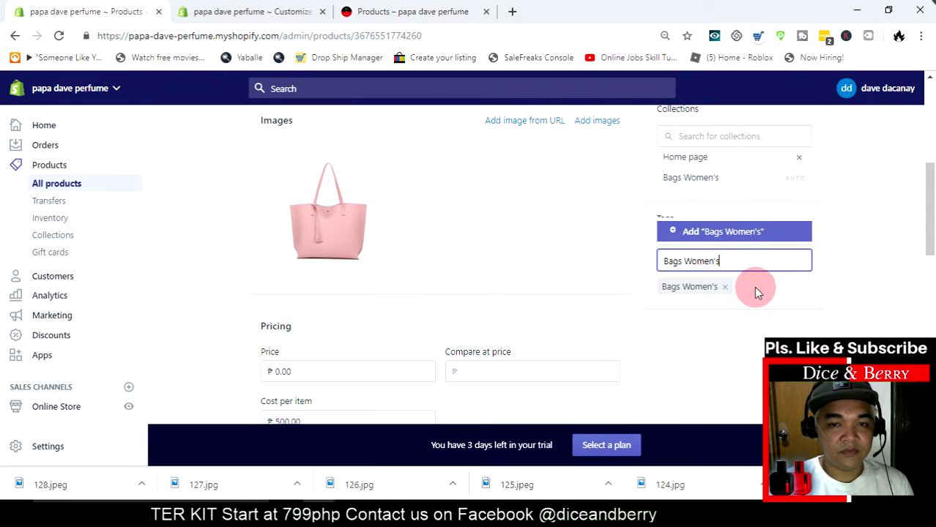
left_click(742, 233)
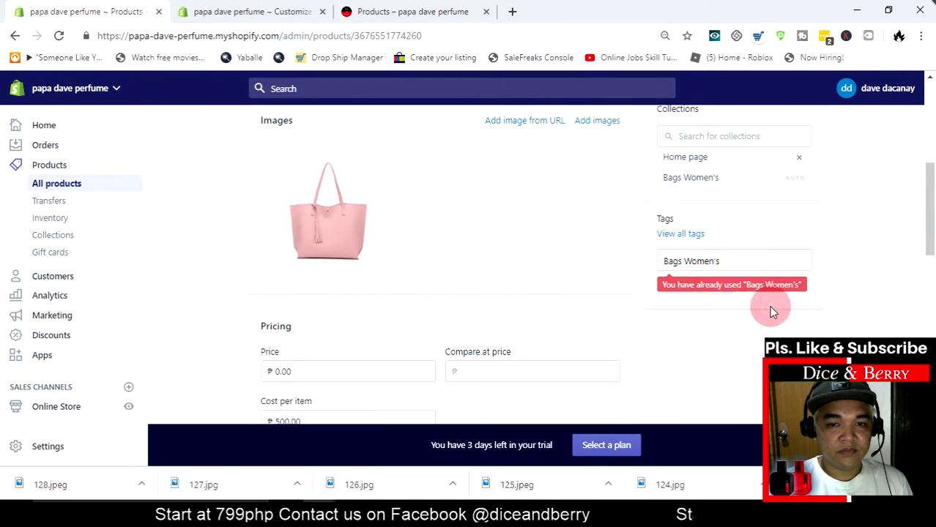
- Switch to the live storefront, load its home page and open the Bags Women's collection from the header navigation
left_click(373, 12)
left_click(389, 101)
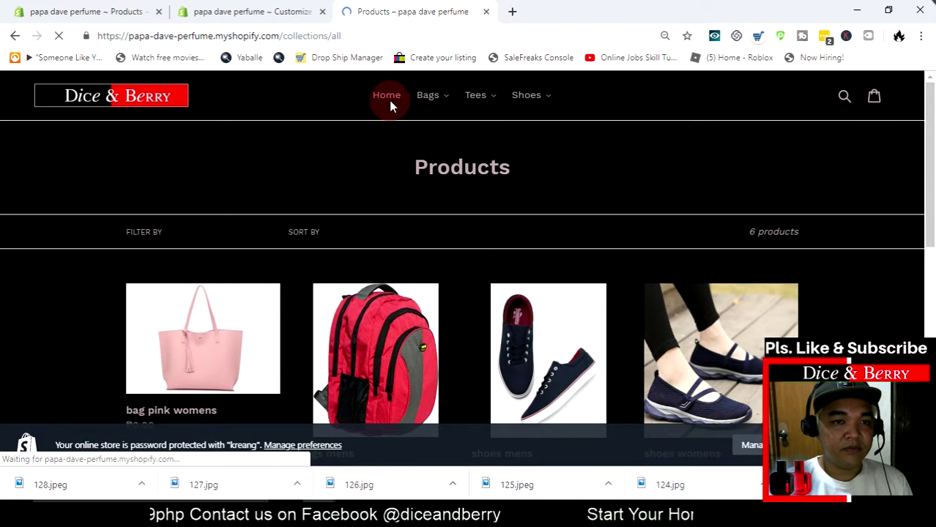
left_click(430, 95)
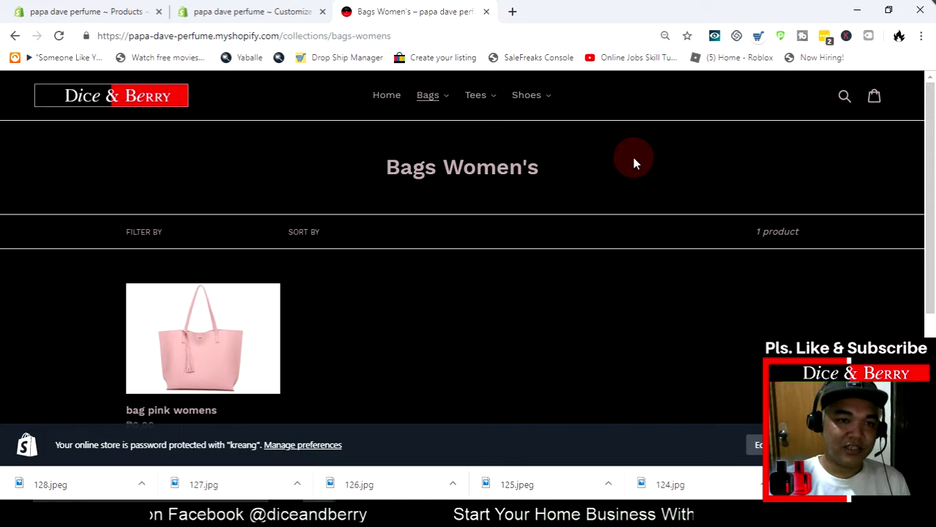
- Check the Bags Men's and Tshirt Men's collection pages through the storefront navigation and go back to the home page
left_click(445, 101)
left_click(432, 129)
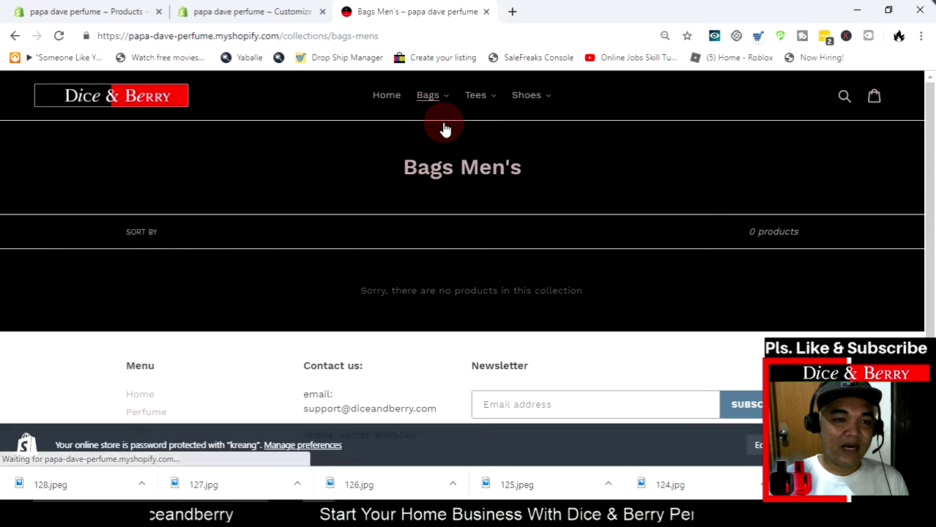
left_click(485, 110)
left_click(487, 114)
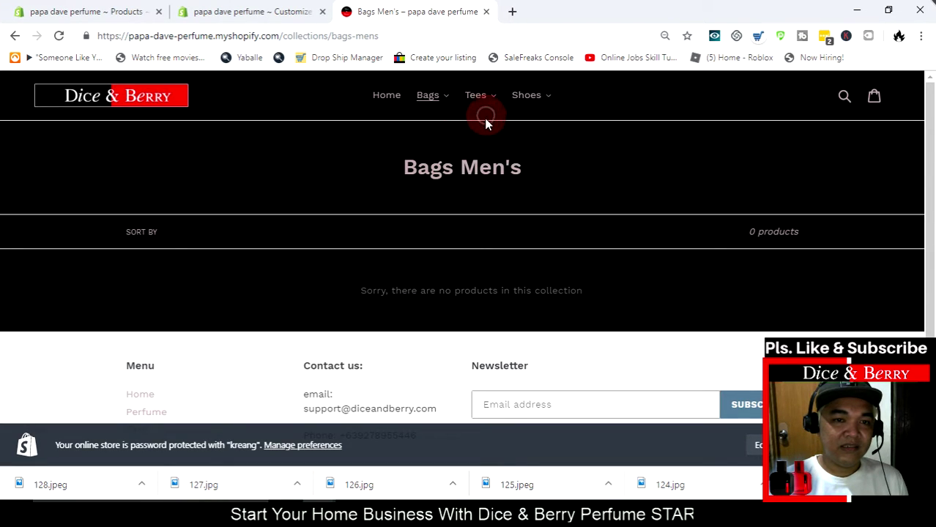
left_click(492, 107)
left_click(493, 120)
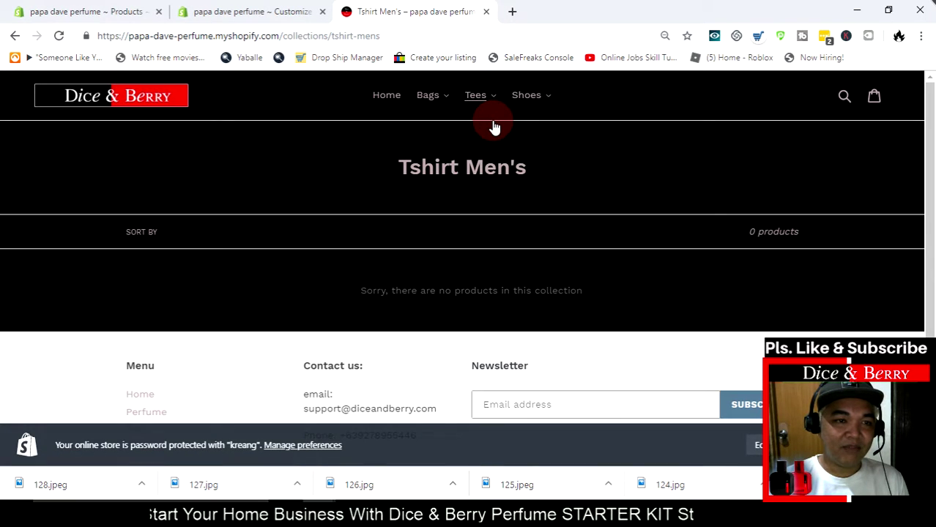
left_click(374, 95)
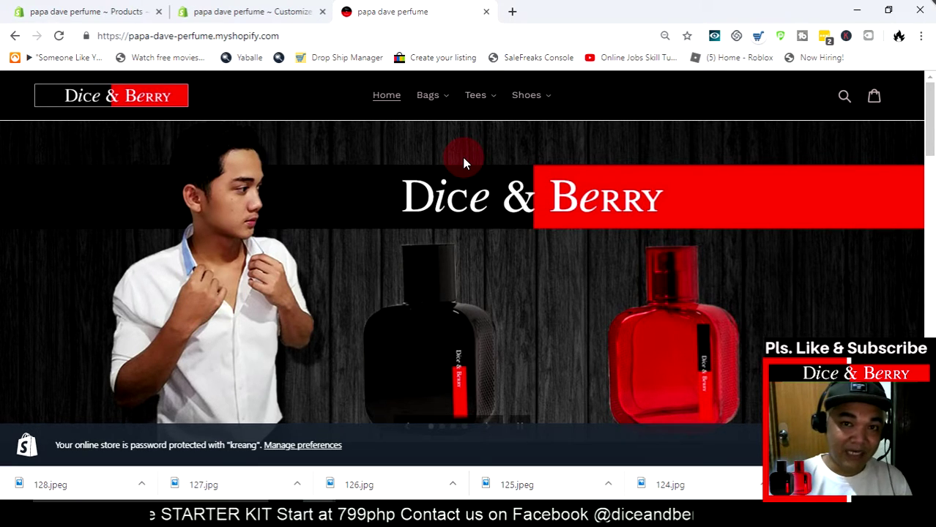
- Return to the Shopify admin and open the "bags mens" product from the list of all products
left_click(60, 11)
scroll(208, 245, "up", 4)
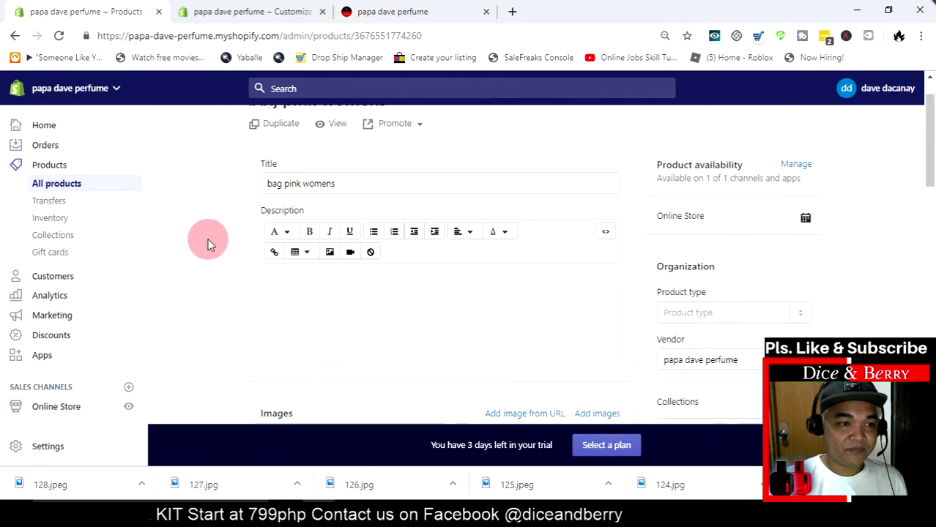
left_click(77, 189)
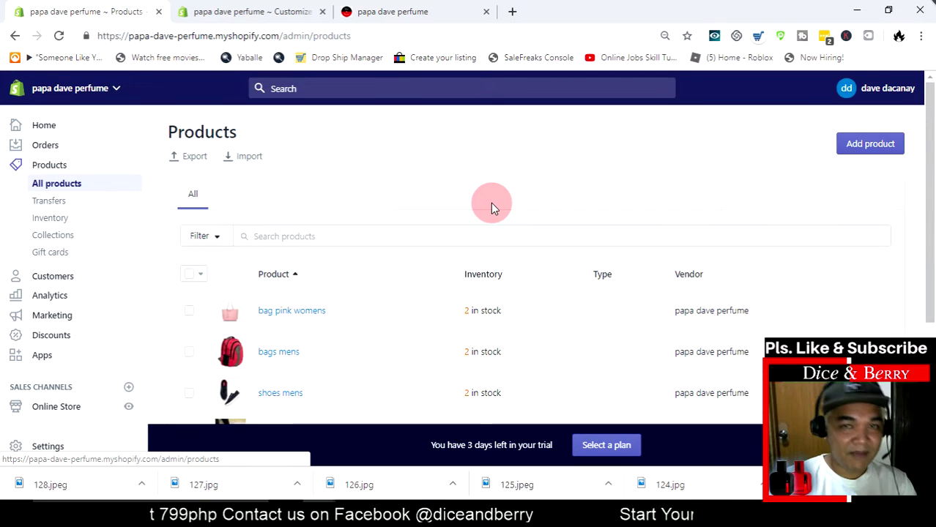
scroll(226, 244, "down", 1)
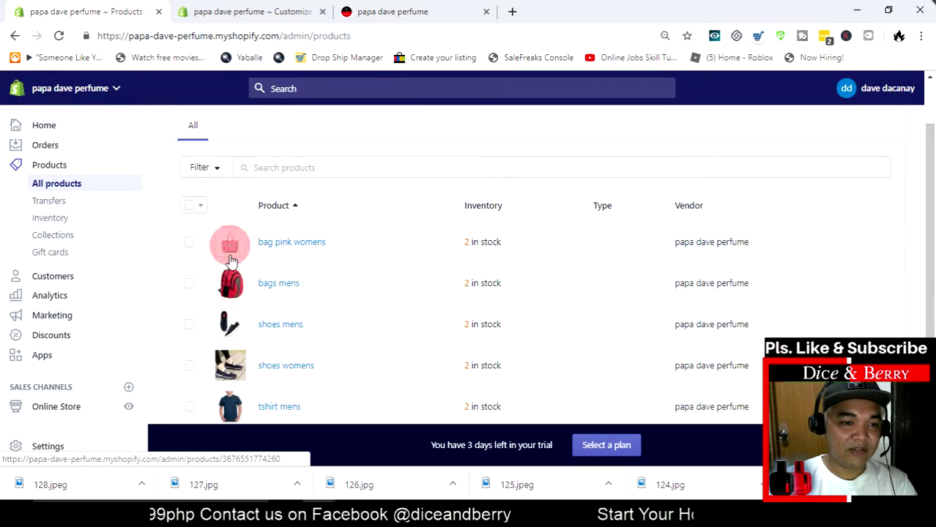
left_click(289, 291)
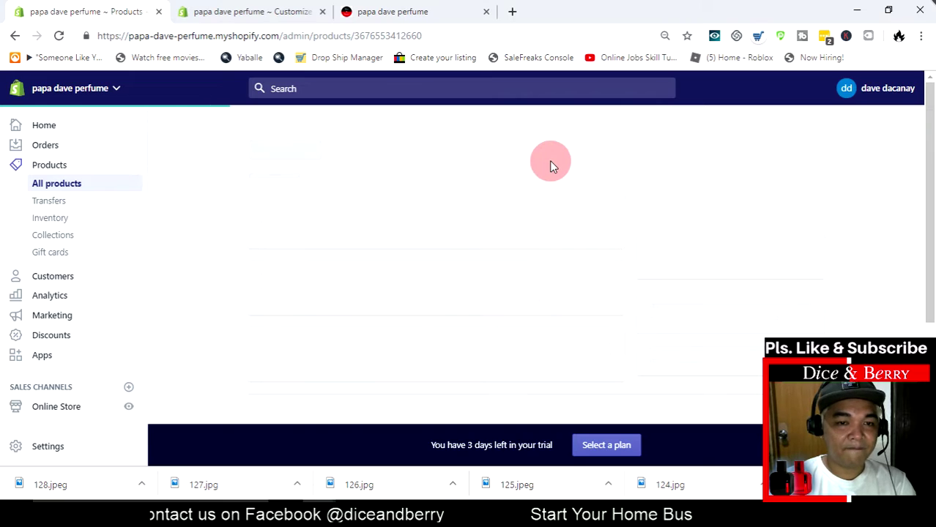
- Add the tag "bags mens" to the bags mens product, remove its "home page" tag and save
scroll(550, 166, "down", 2)
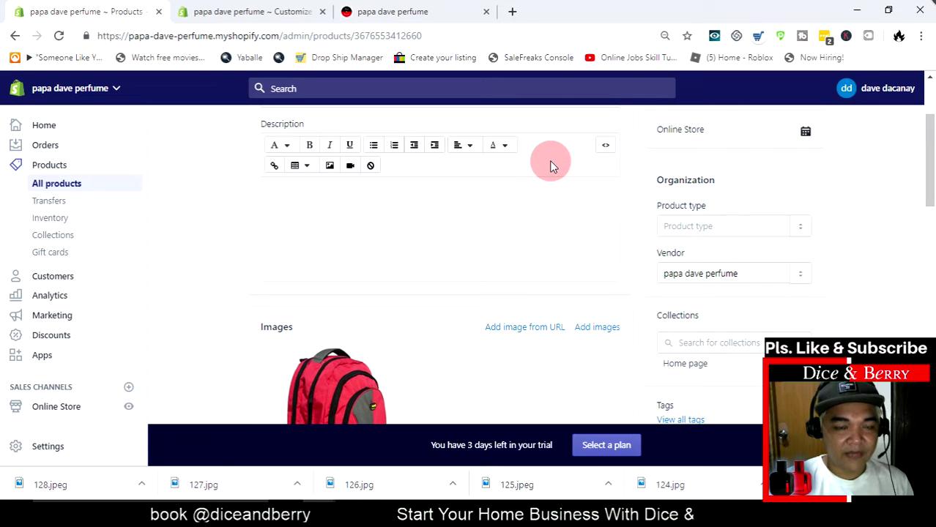
scroll(757, 294, "down", 4)
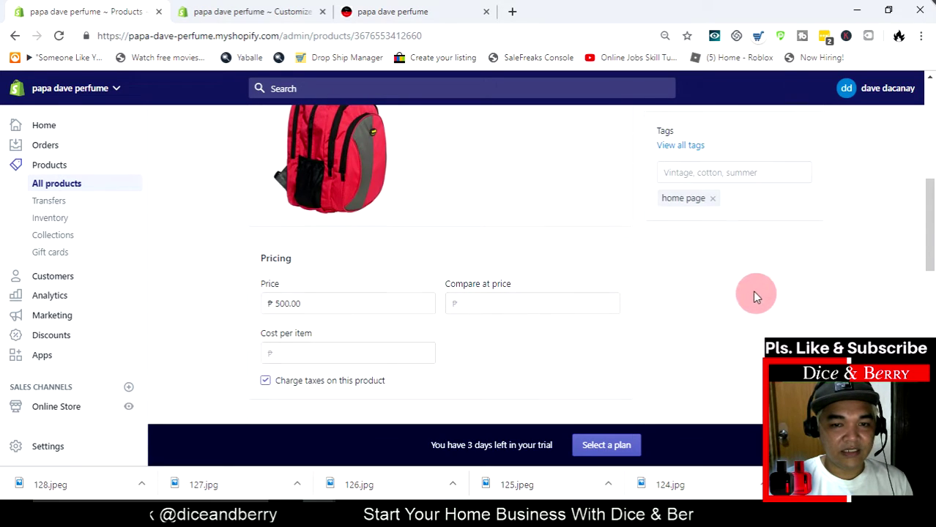
left_click(715, 172)
type("bags mens")
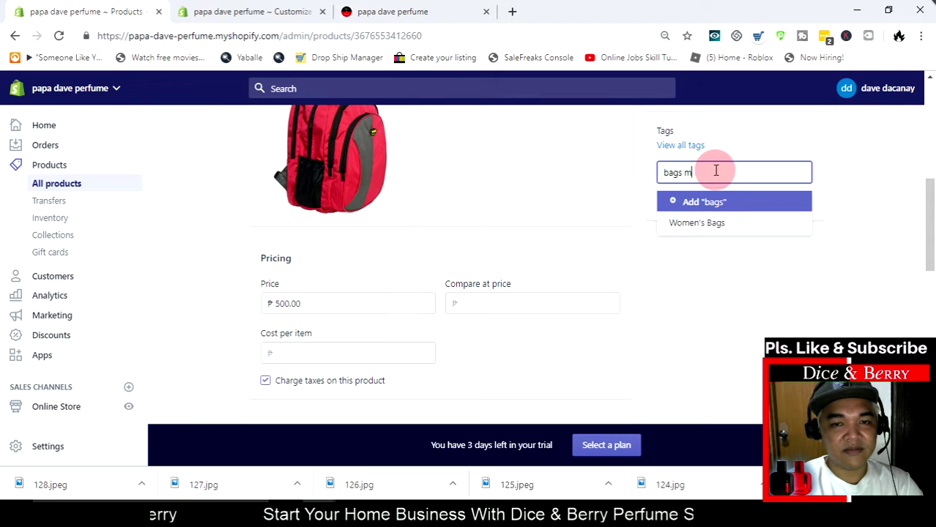
left_click(740, 209)
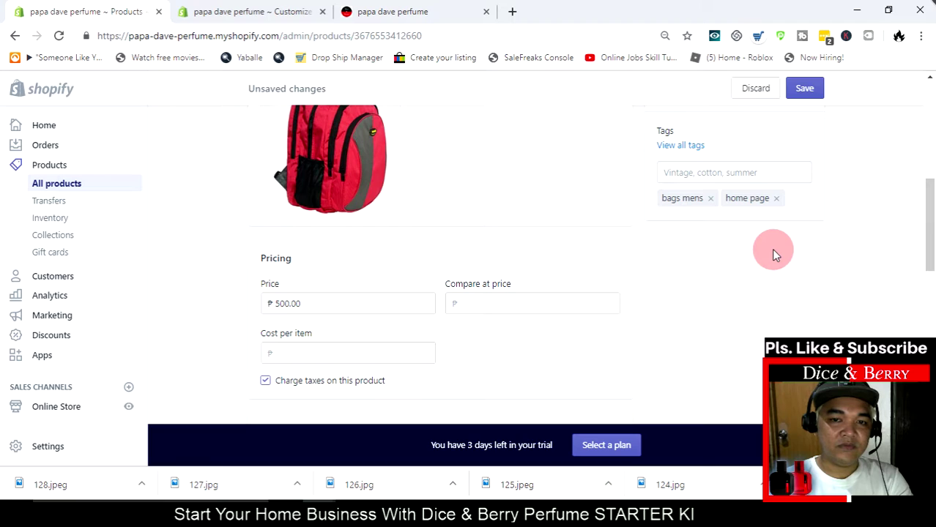
left_click(776, 198)
left_click(804, 88)
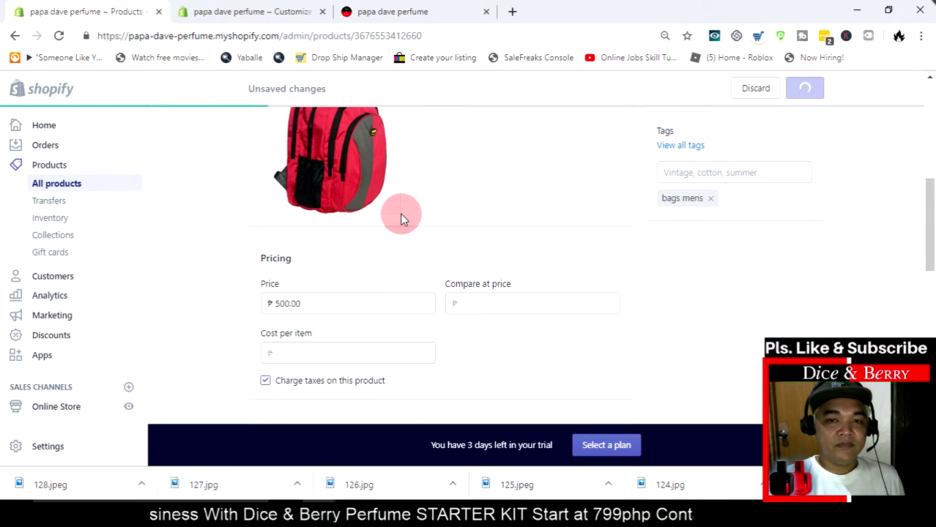
- Switch to the live storefront, reload it and view the men's collections under Bags and Tees
left_click(341, 11)
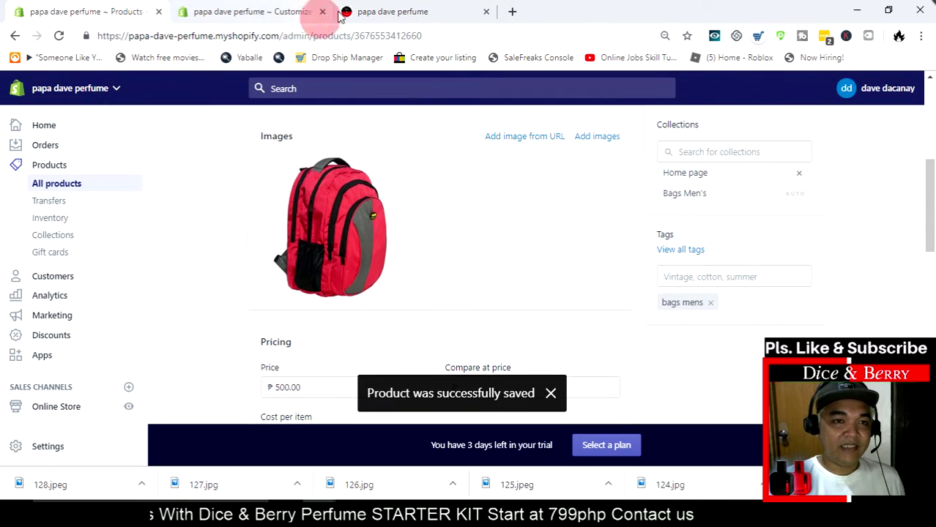
left_click(56, 38)
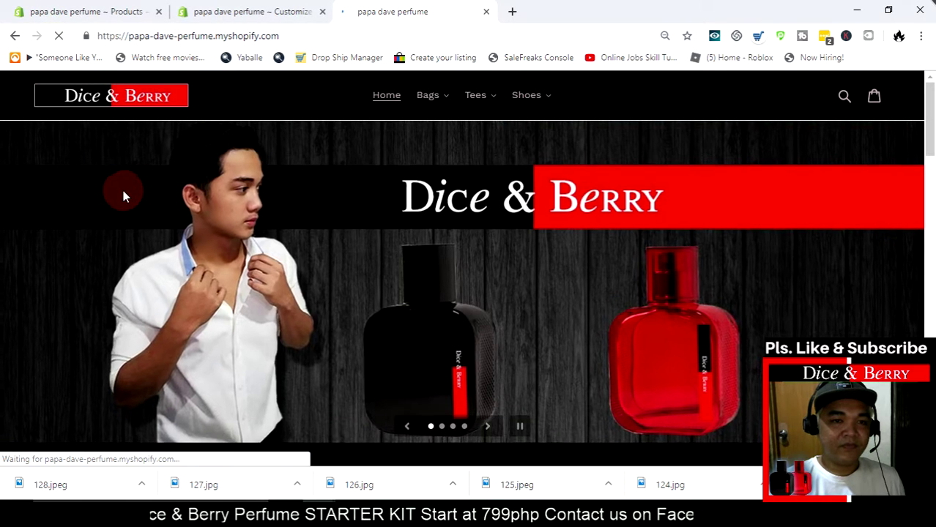
left_click(432, 103)
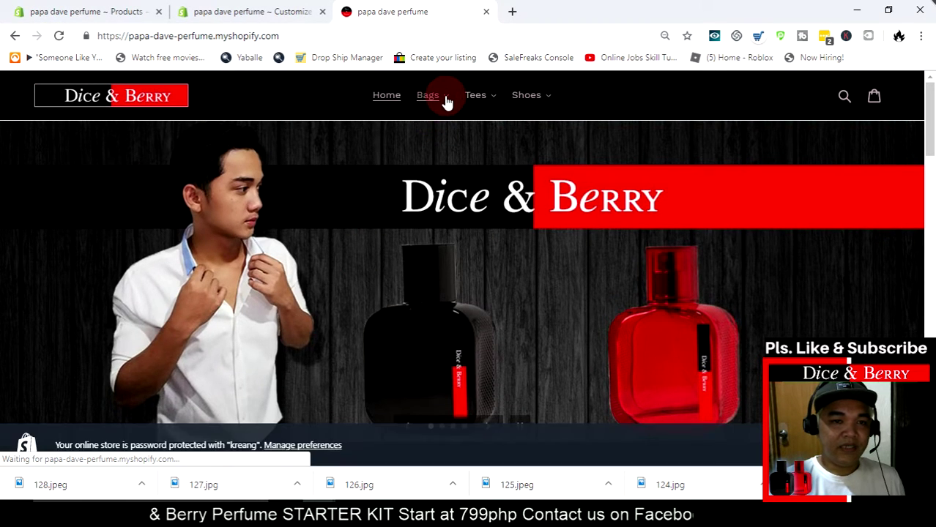
left_click(447, 129)
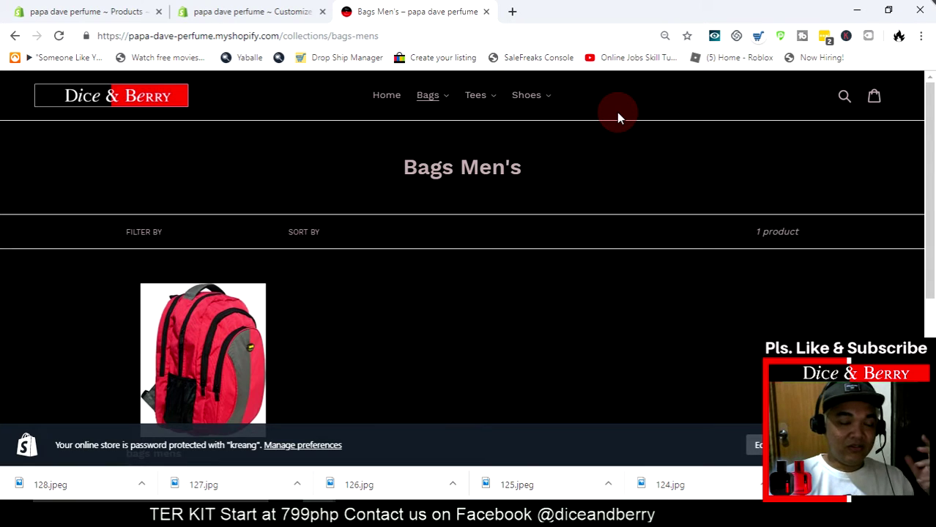
left_click(480, 98)
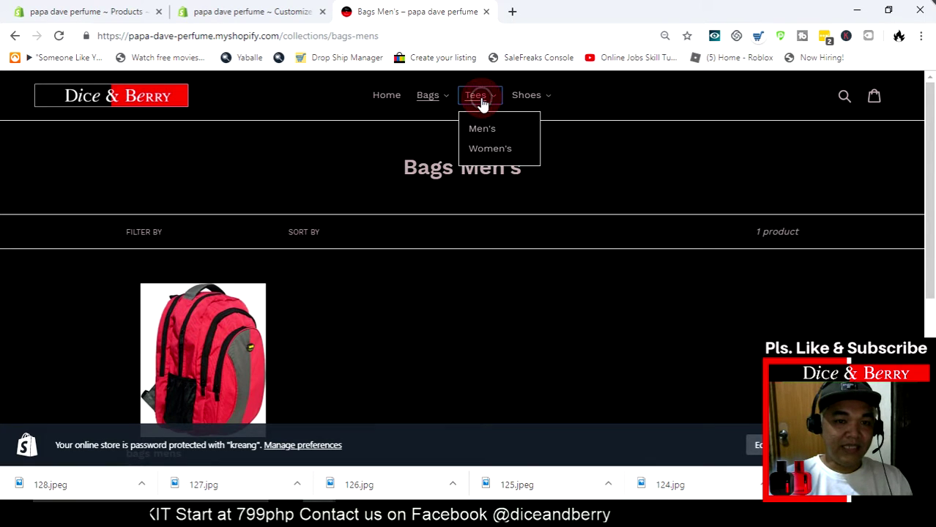
left_click(482, 130)
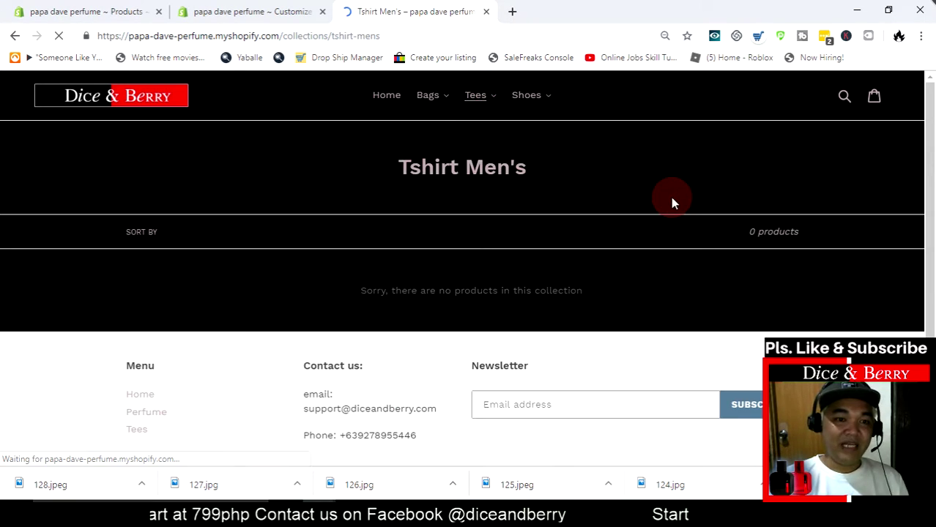
- Return to the Shopify admin and open the "shoes mens" product from the list of all products
left_click(66, 10)
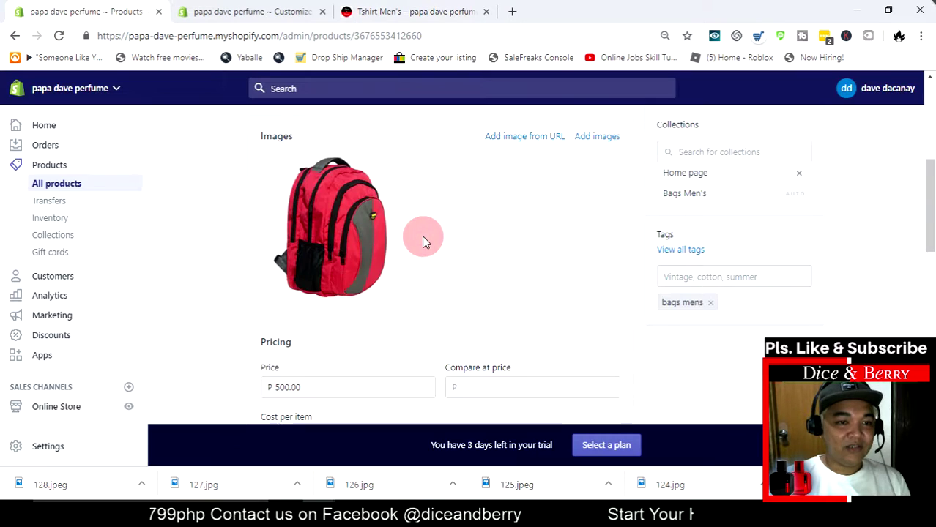
scroll(490, 240, "up", 3)
scroll(487, 235, "up", 3)
left_click(56, 183)
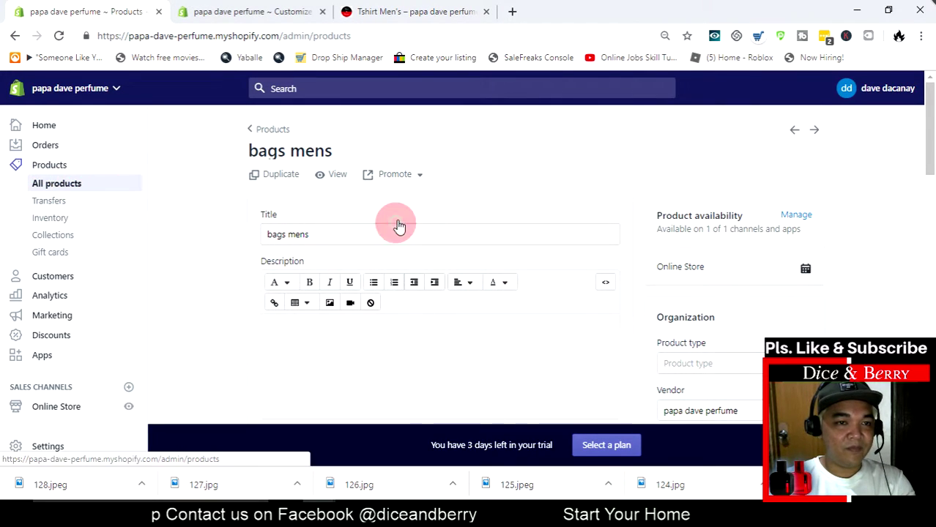
scroll(426, 198, "down", 3)
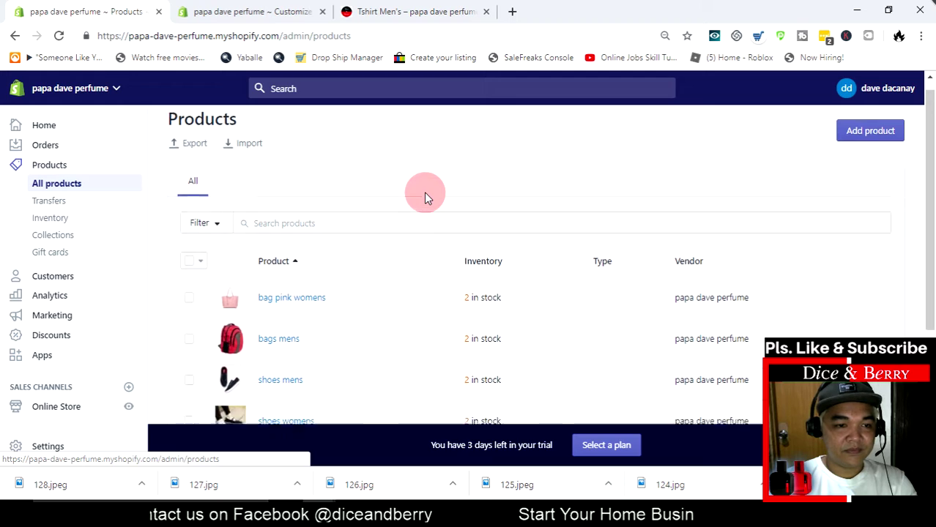
scroll(426, 198, "up", 3)
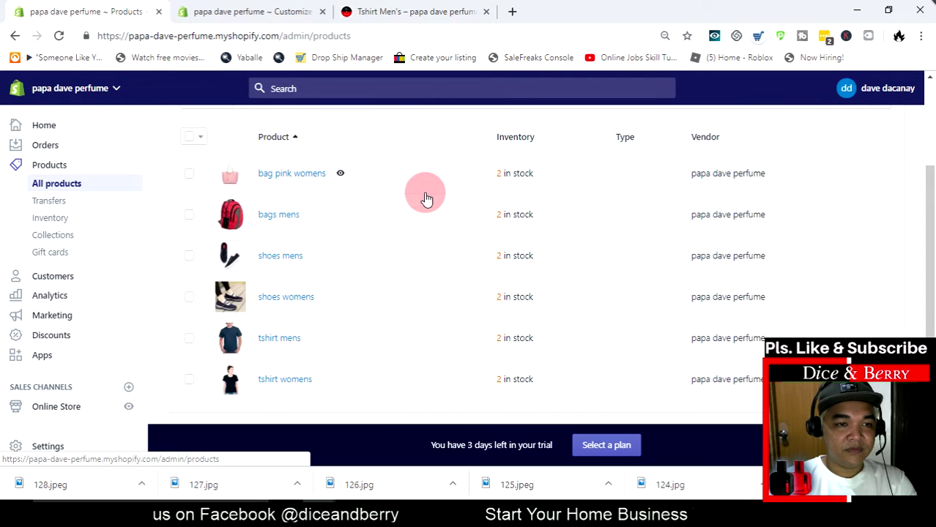
left_click(278, 253)
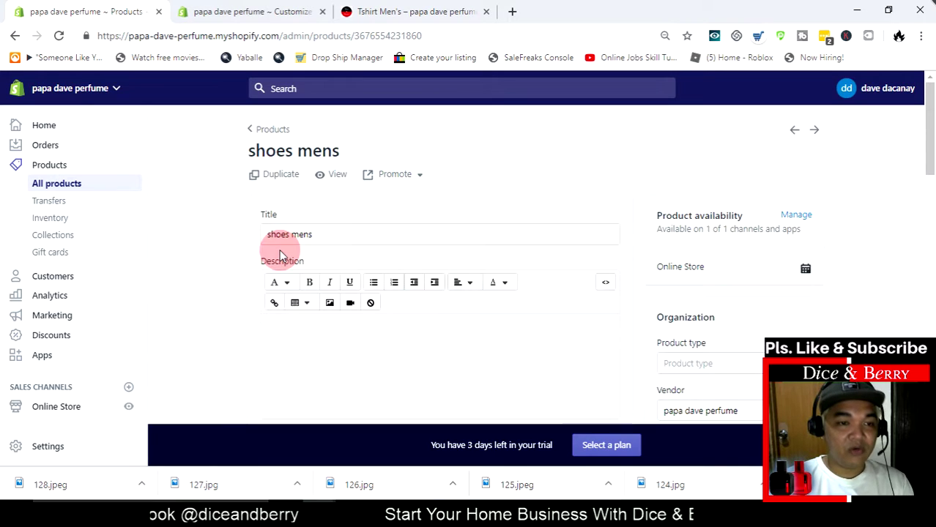
- Copy the product title "shoes mens", add it as a tag on the same product and save
left_click_drag(318, 236, 215, 234)
key("ctrl+c")
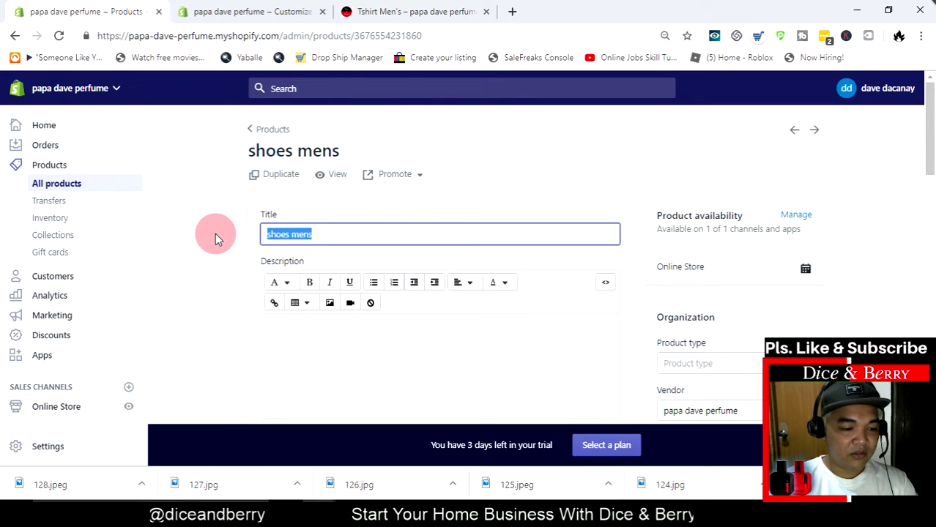
left_click(605, 201)
scroll(755, 227, "down", 4)
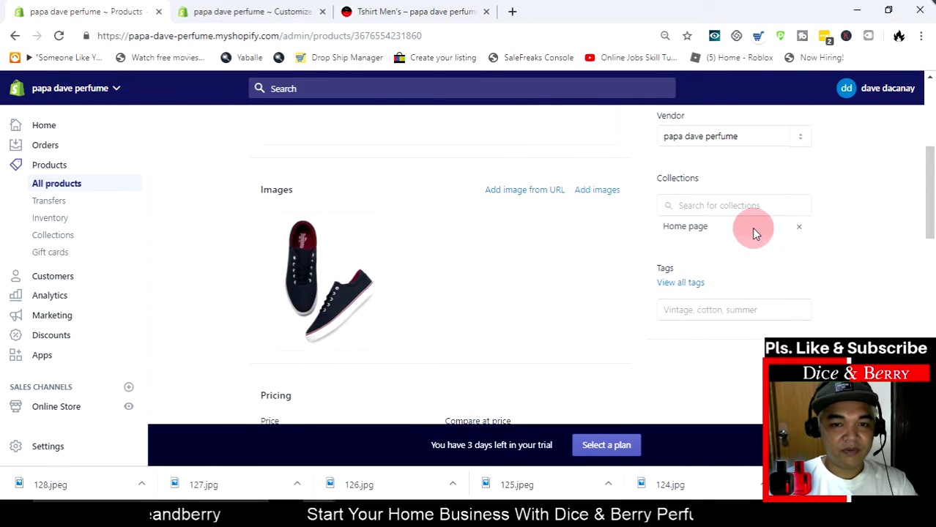
left_click(703, 308)
key("ctrl+v")
left_click(714, 269)
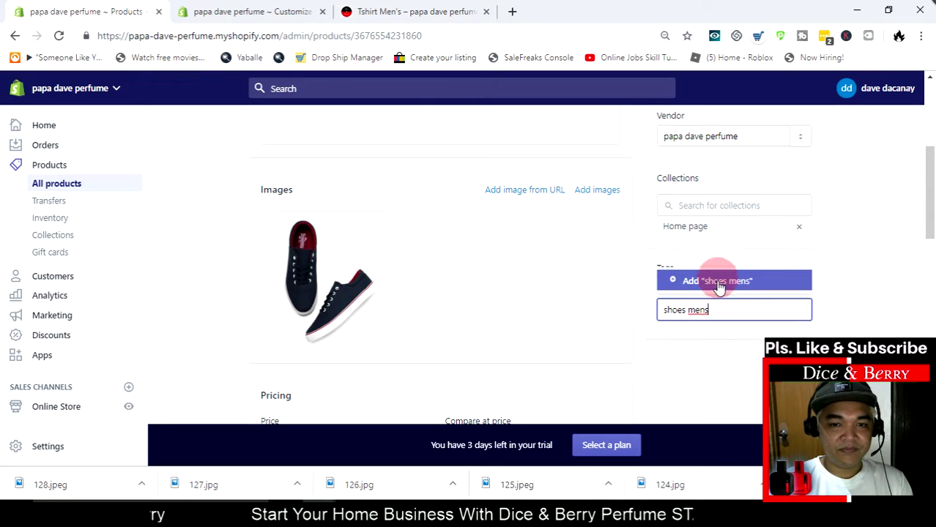
left_click(777, 285)
left_click(804, 88)
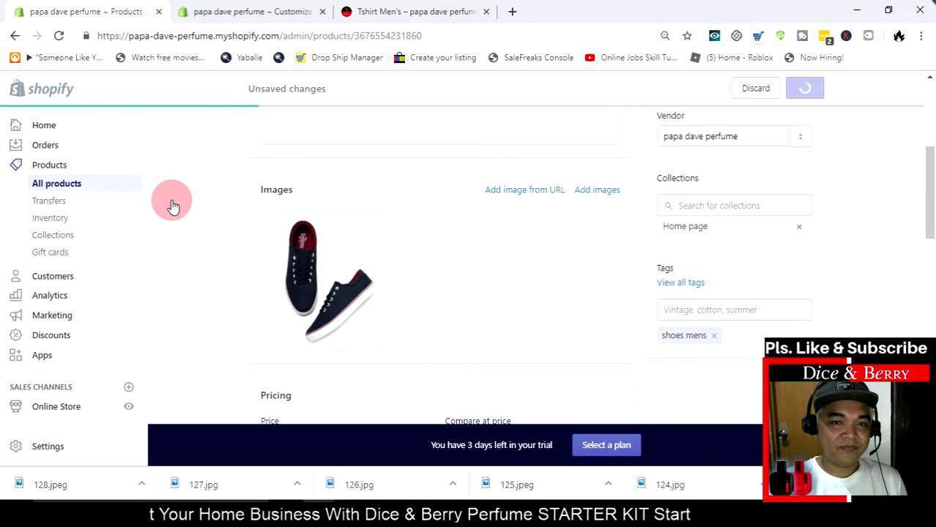
- Open the "shoes womens" product from the list of all products and copy its title
left_click(66, 184)
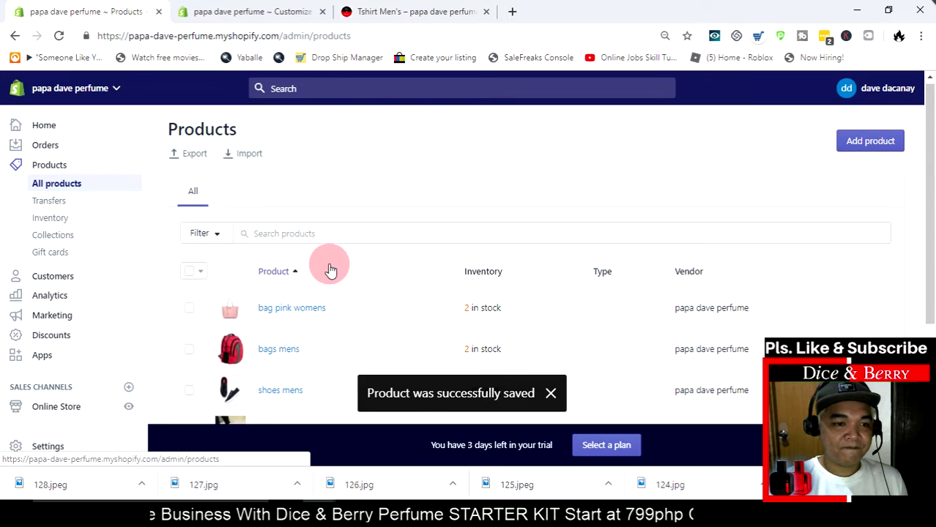
scroll(329, 270, "down", 3)
left_click(285, 214)
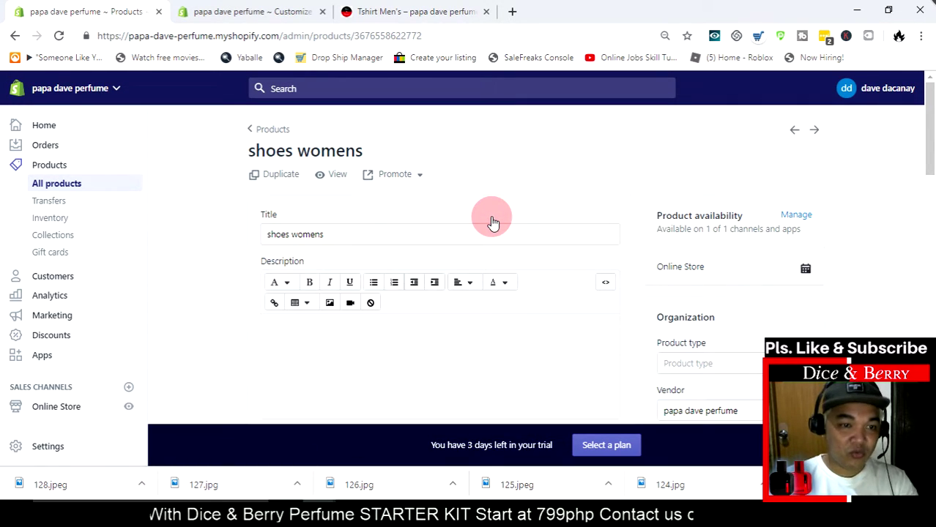
left_click_drag(347, 230, 221, 232)
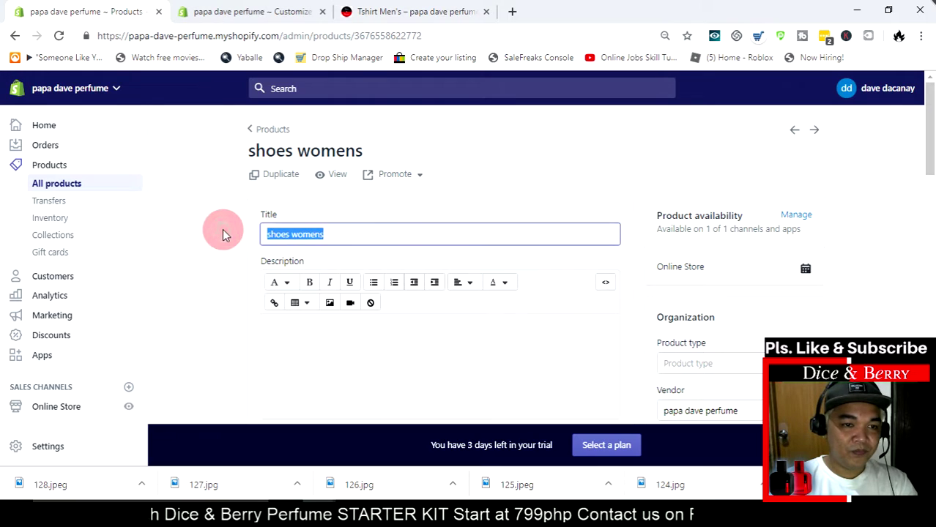
left_click(308, 234)
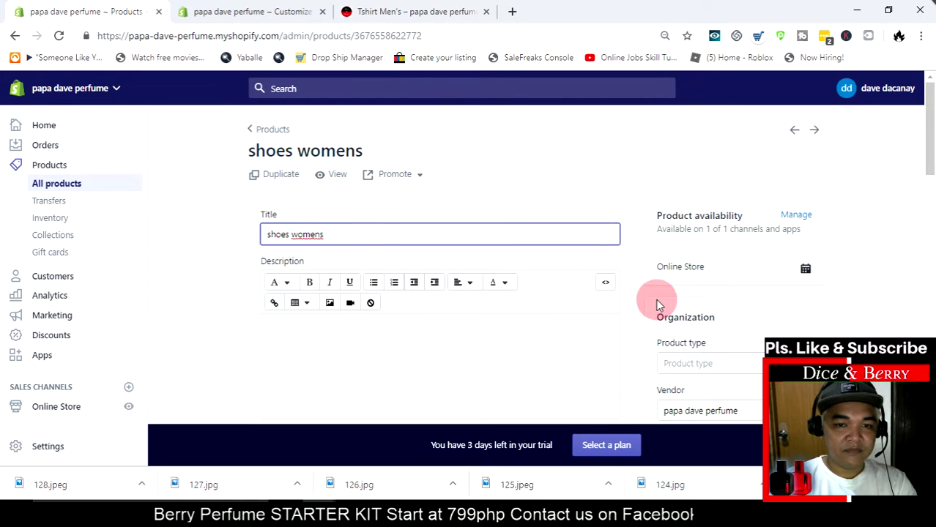
scroll(657, 304, "down", 2)
scroll(657, 304, "up", 2)
left_click(320, 236)
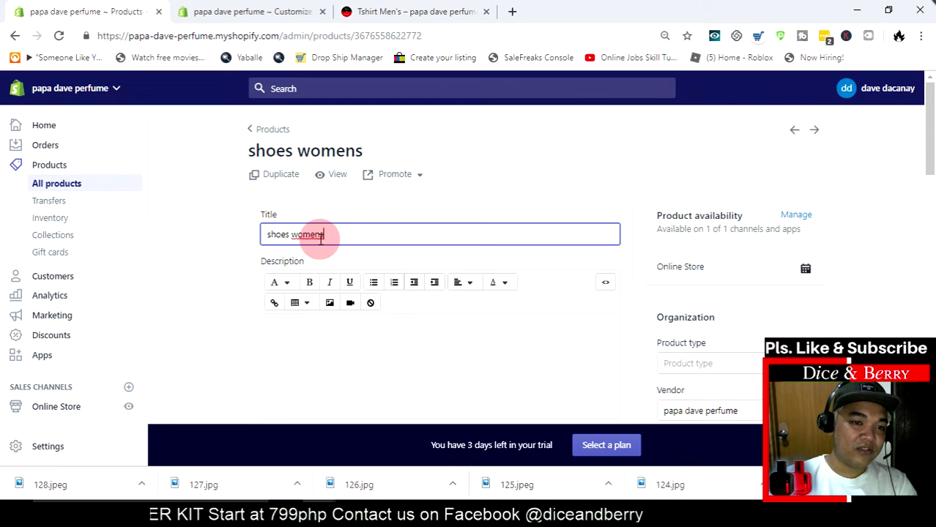
- Add the copied title "shoes womens" as a tag on the product and save
scroll(668, 288, "down", 2)
left_click(694, 240)
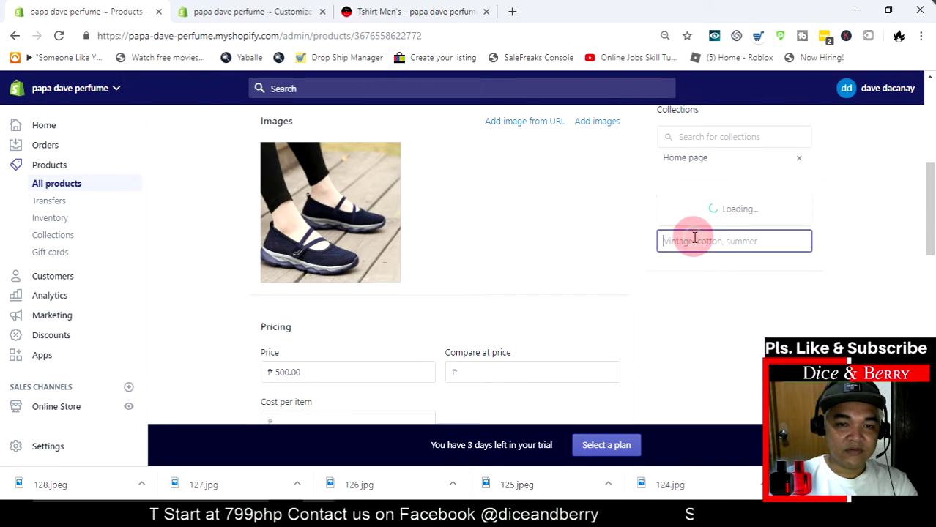
left_click(720, 261)
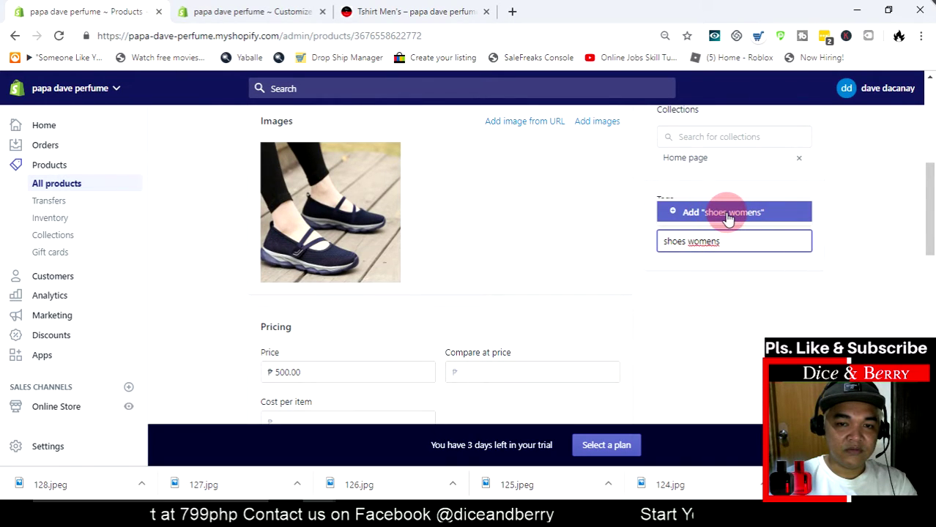
left_click(728, 218)
left_click(789, 304)
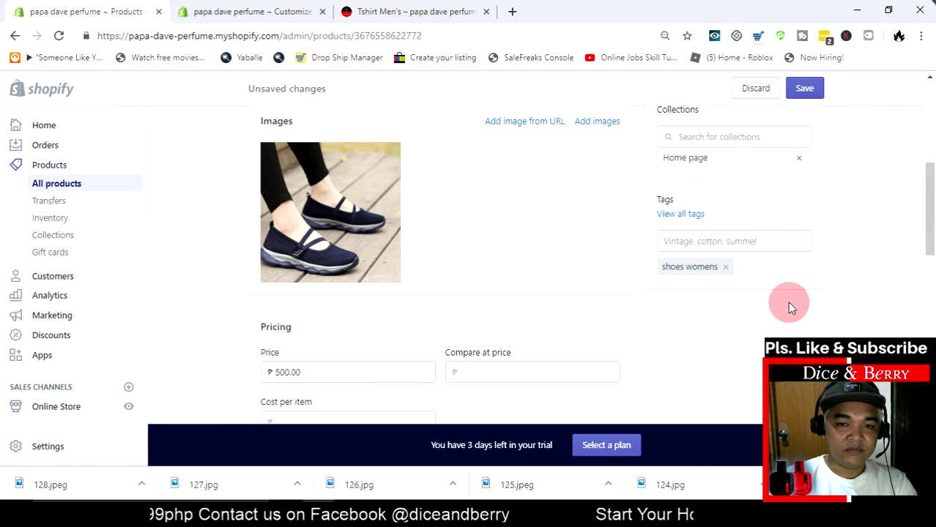
left_click(804, 88)
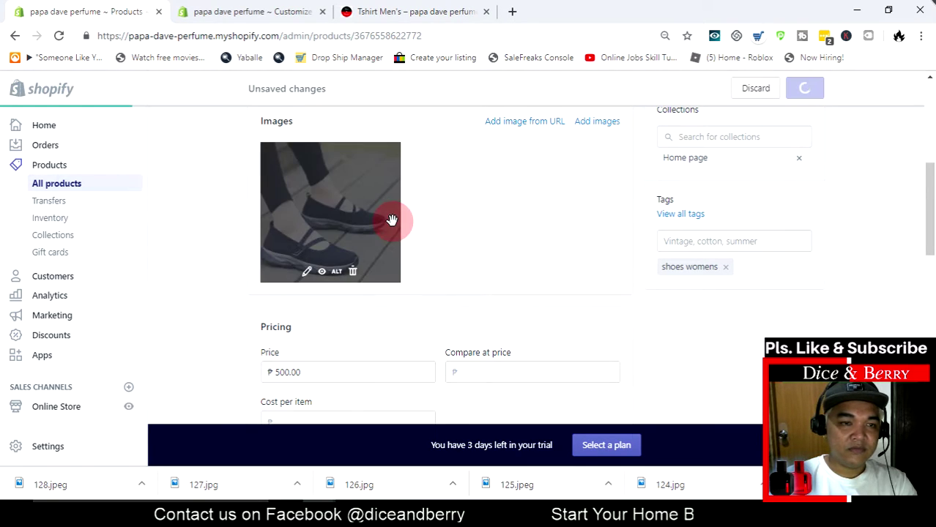
- Open the list of collections and review the product tag condition of each one
left_click(54, 236)
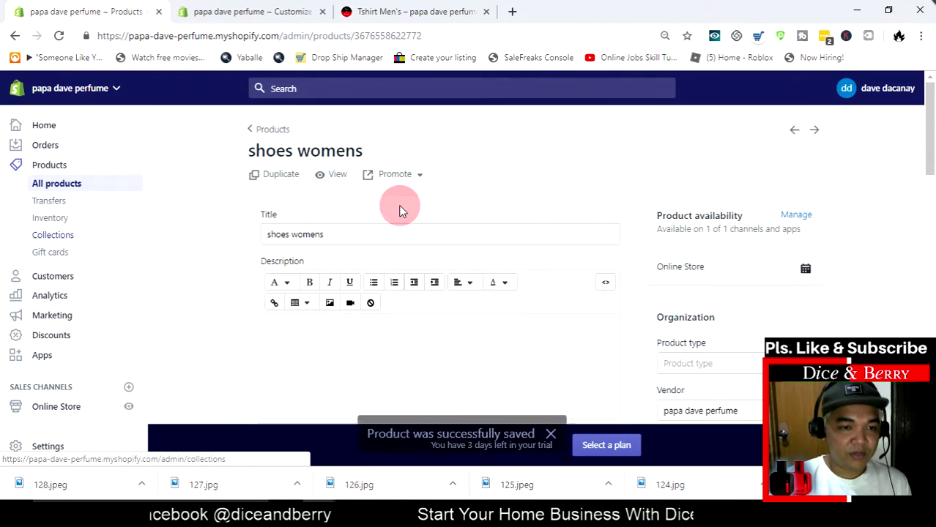
scroll(401, 211, "down", 3)
left_click(67, 236)
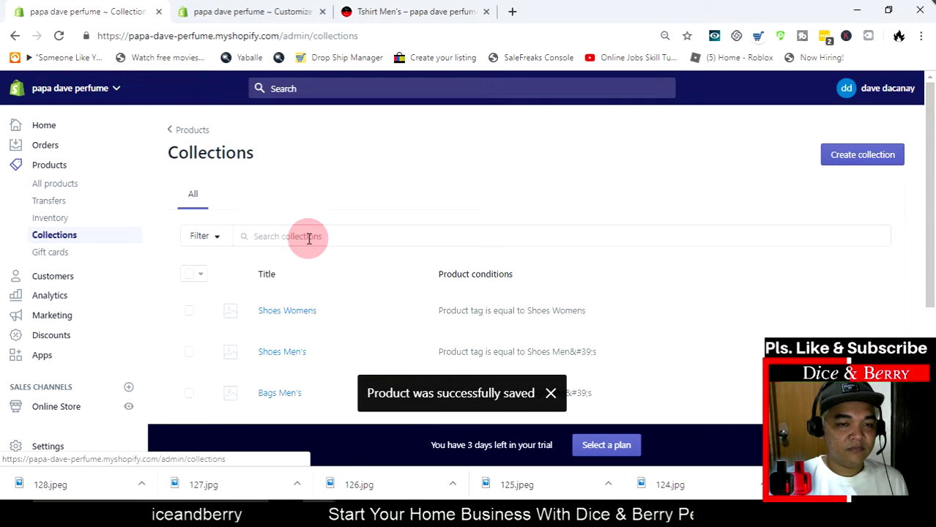
scroll(309, 242, "down", 3)
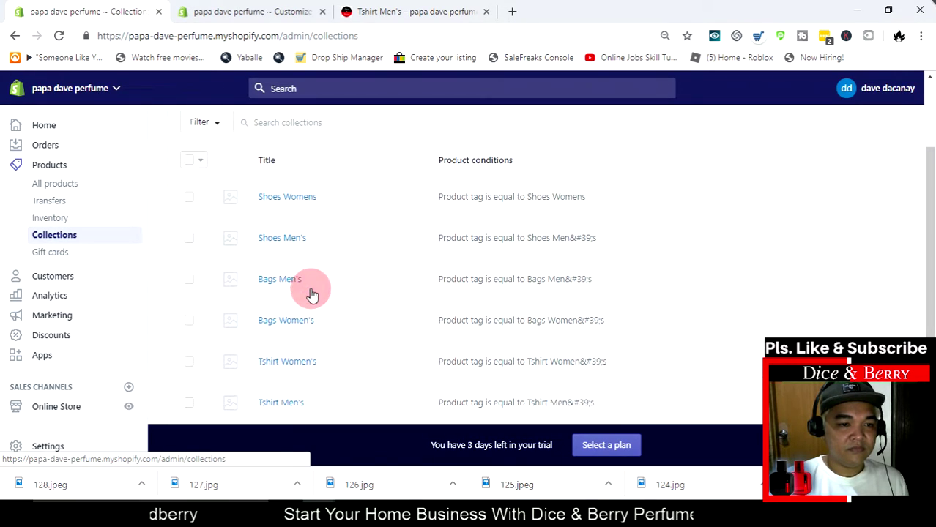
scroll(311, 293, "down", 1)
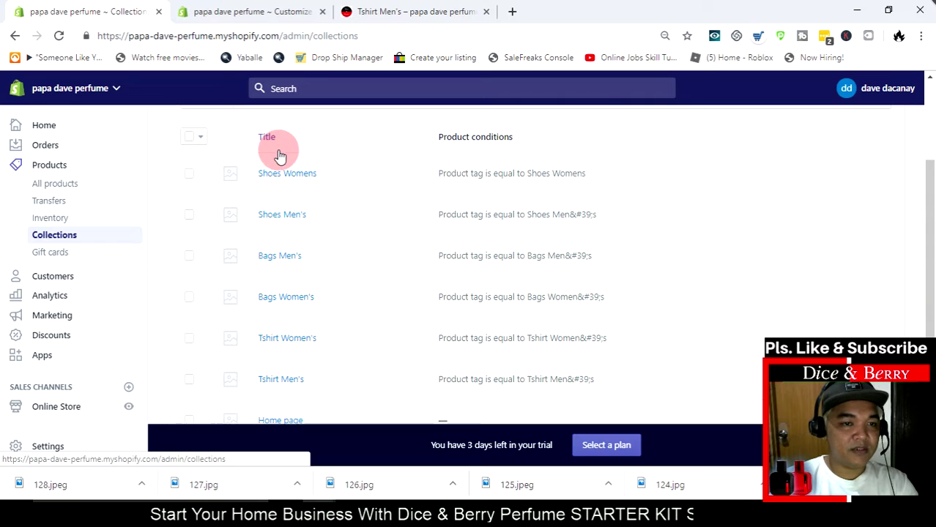
- Go back to the list of all products and reopen the "shoes mens" product
left_click(49, 165)
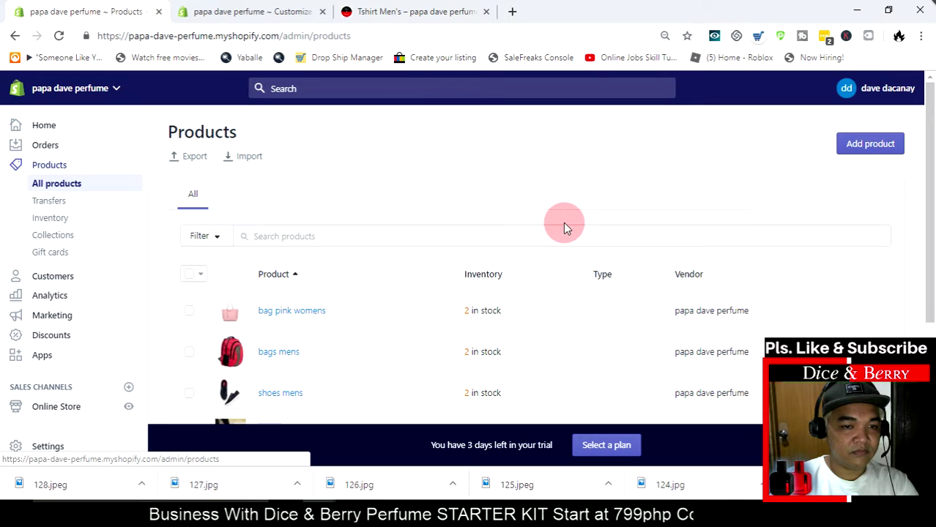
scroll(311, 198, "down", 3)
left_click(284, 185)
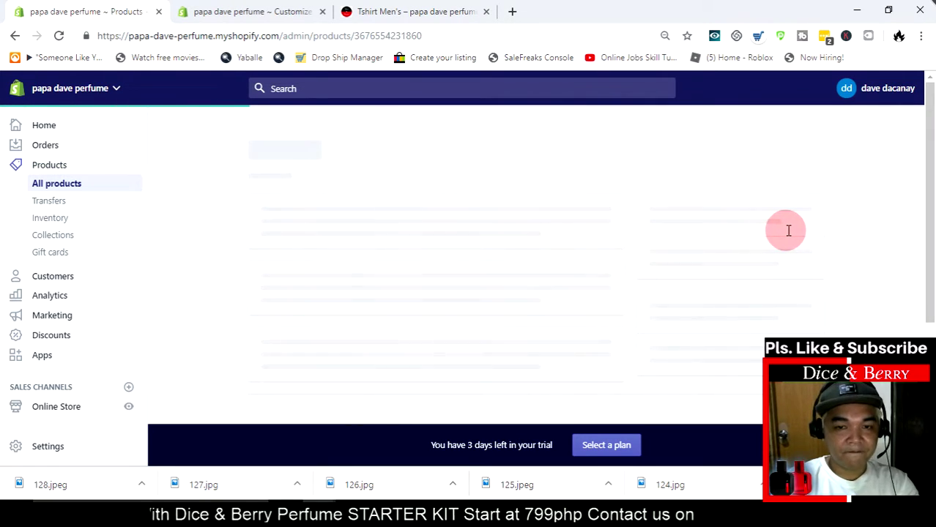
- Try to add the tag "Shoes Mens" to the "shoes mens" product
scroll(836, 247, "down", 5)
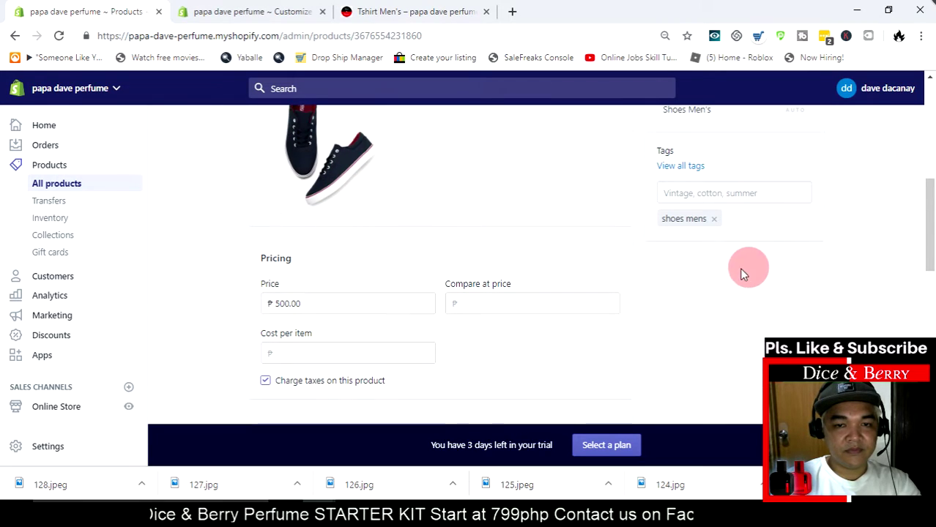
left_click(715, 194)
type("S")
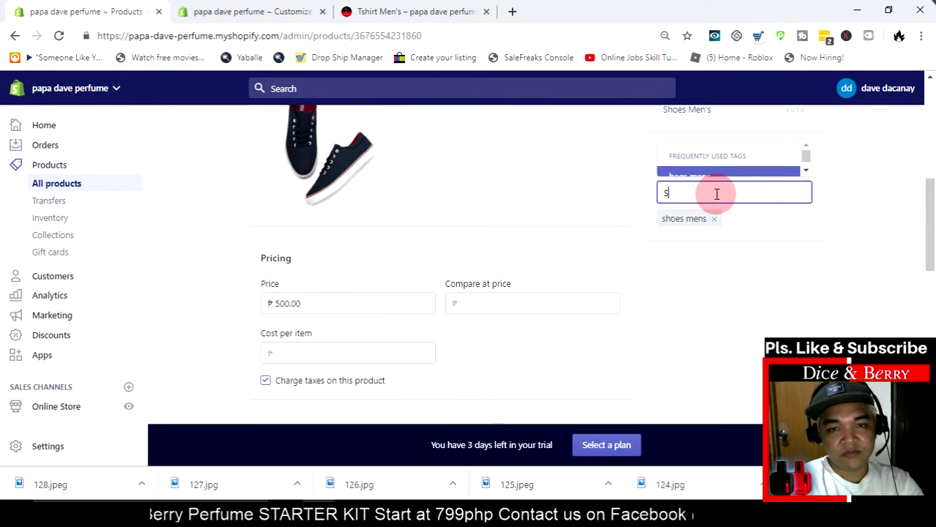
type("hoes ")
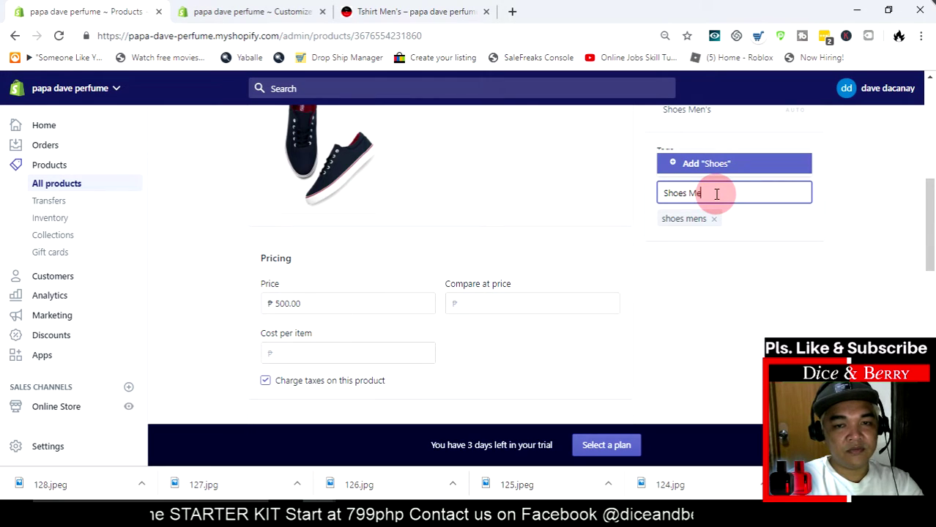
type("Mens")
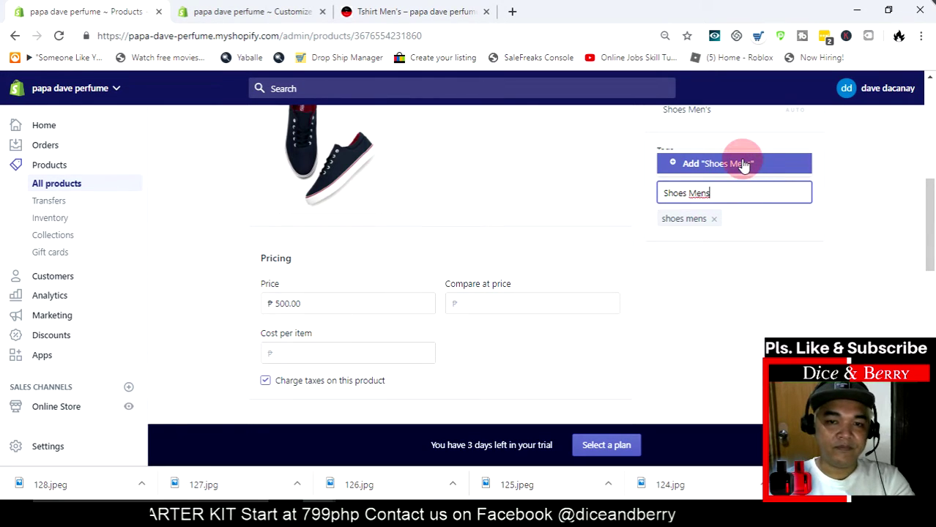
left_click(737, 163)
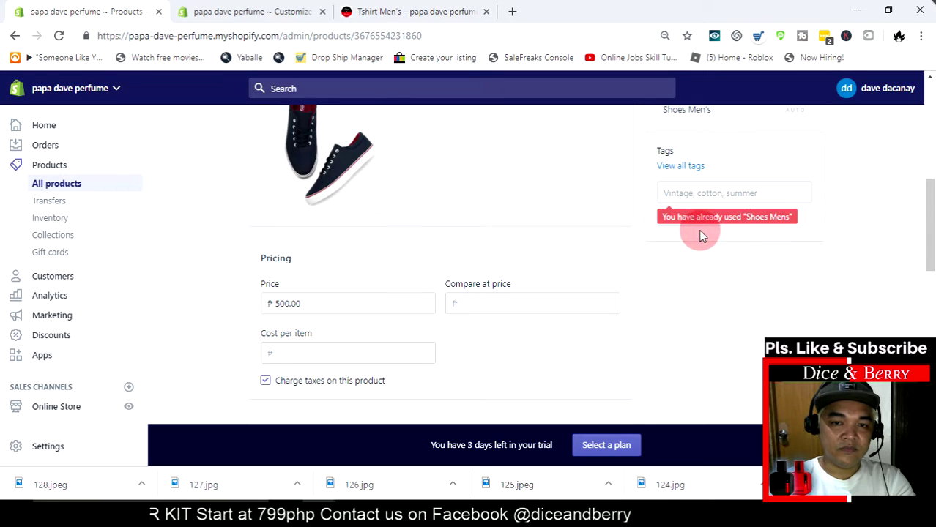
scroll(821, 203, "up", 10)
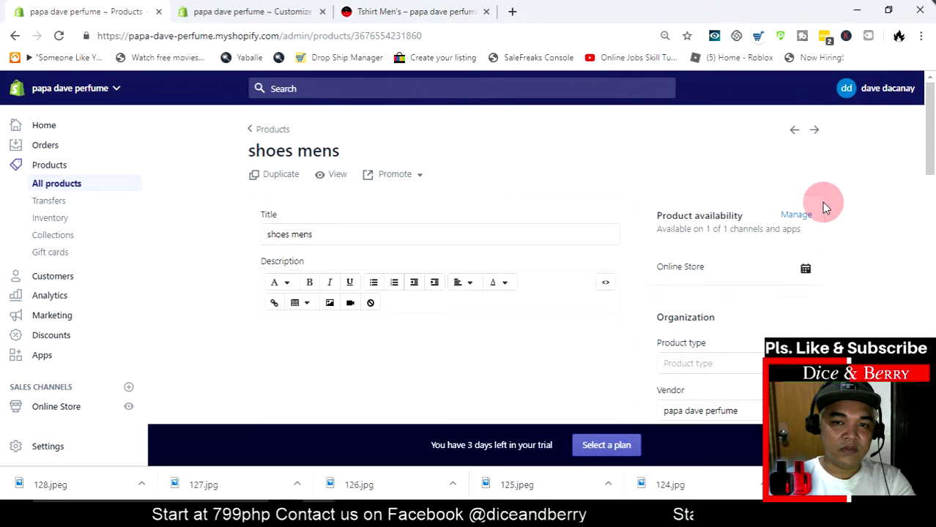
- Replace the tag on the "shoes womens" product with "Shoes Women's" and save the product
left_click(94, 190)
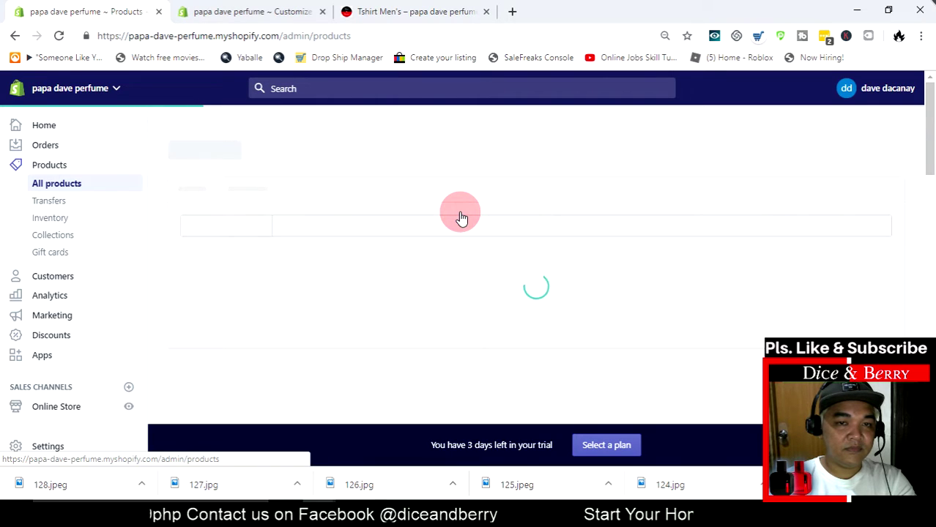
scroll(371, 253, "down", 2)
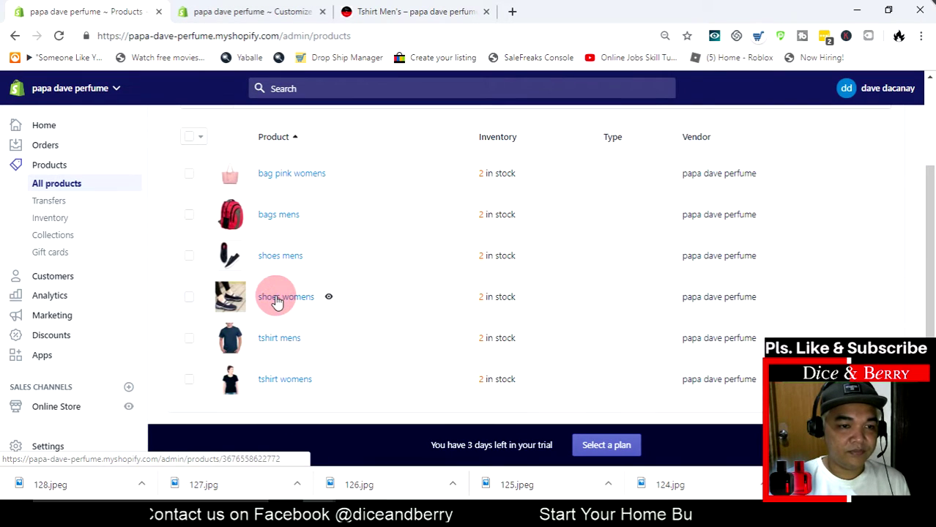
left_click(277, 300)
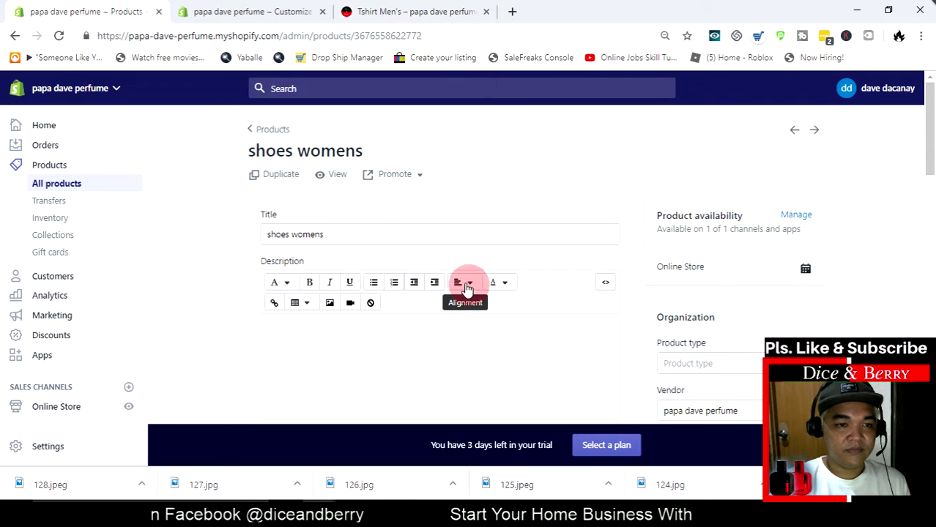
scroll(678, 284, "down", 4)
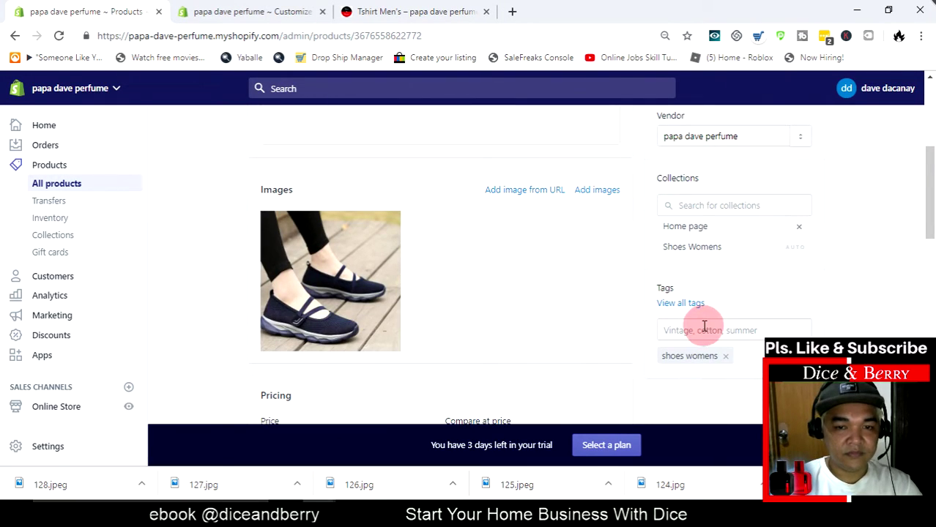
left_click(703, 329)
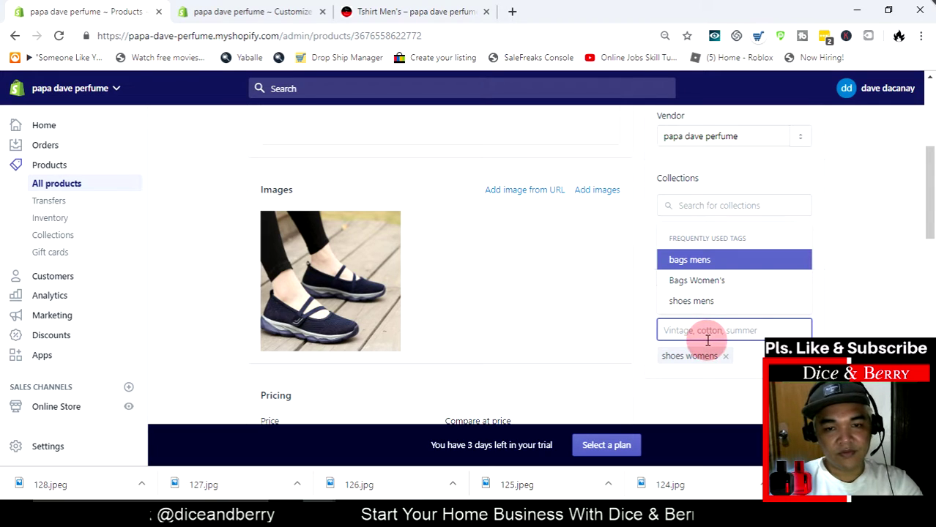
type("Shoes ")
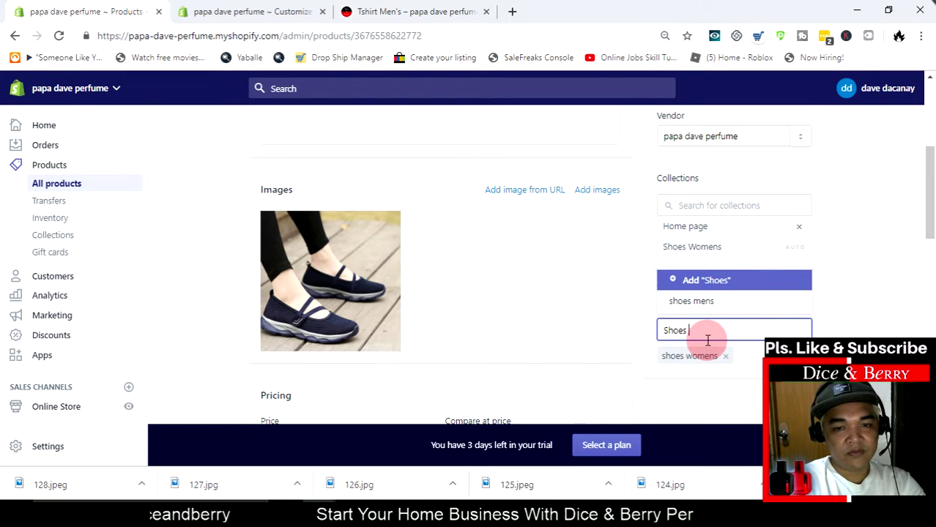
type("Women's")
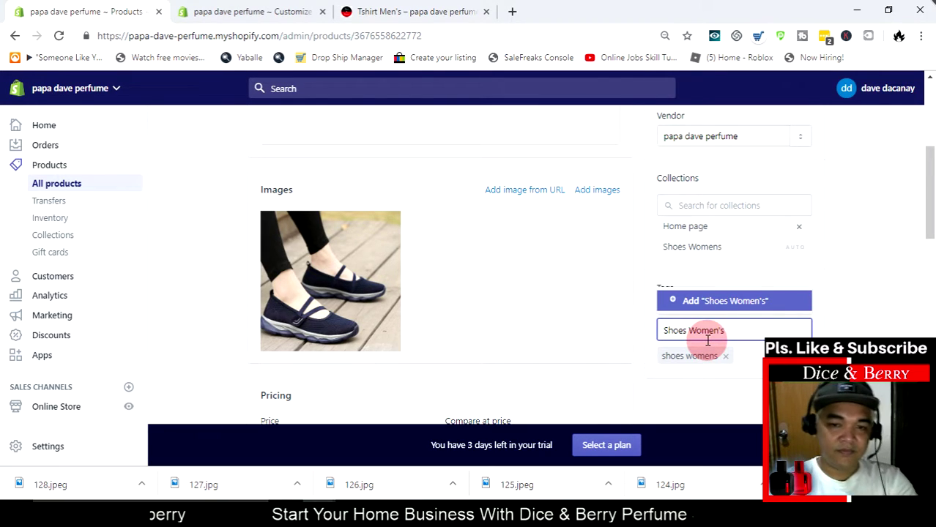
left_click(735, 301)
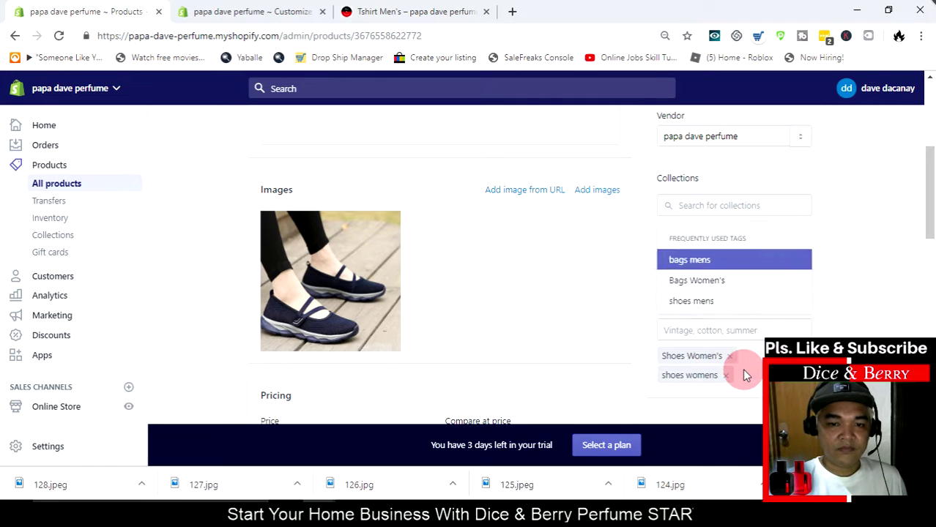
left_click(725, 375)
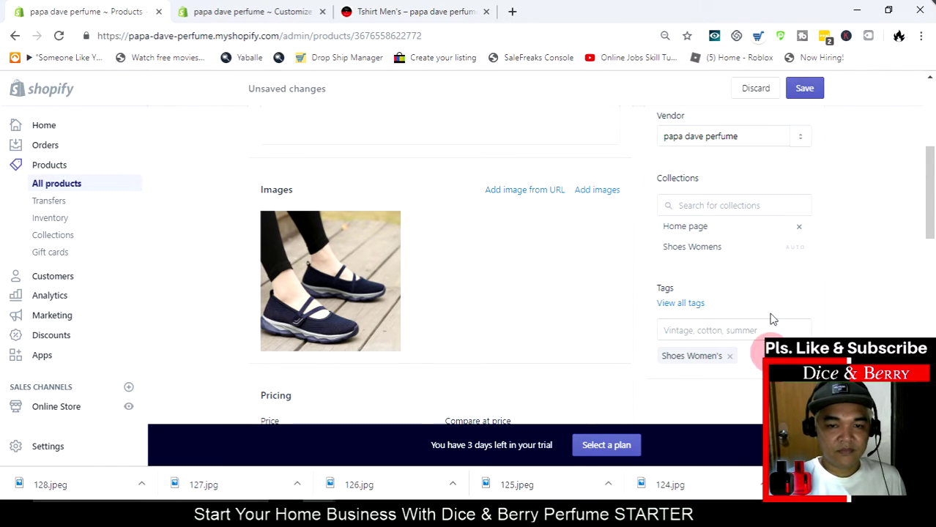
left_click(804, 91)
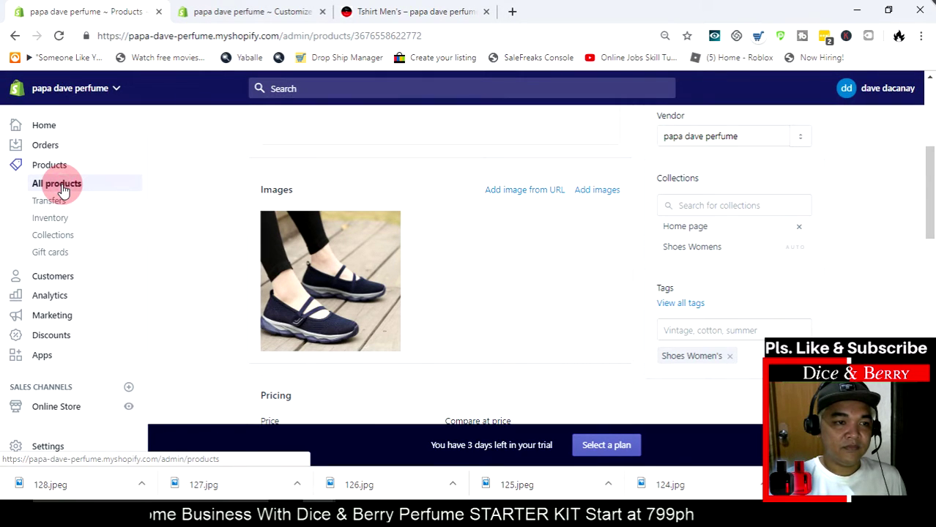
- Add the tag "Tshirt Men's" to the "tshirt mens" product and save it
left_click(63, 187)
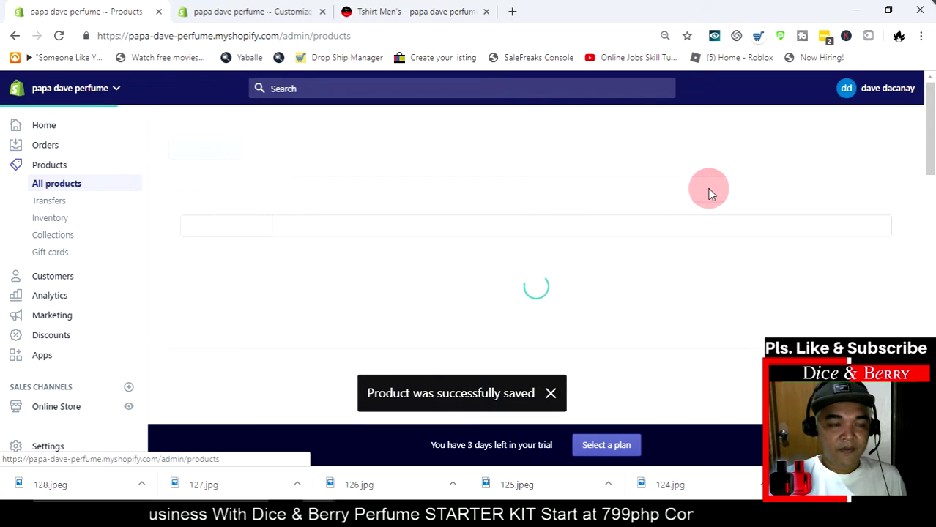
scroll(543, 209, "down", 3)
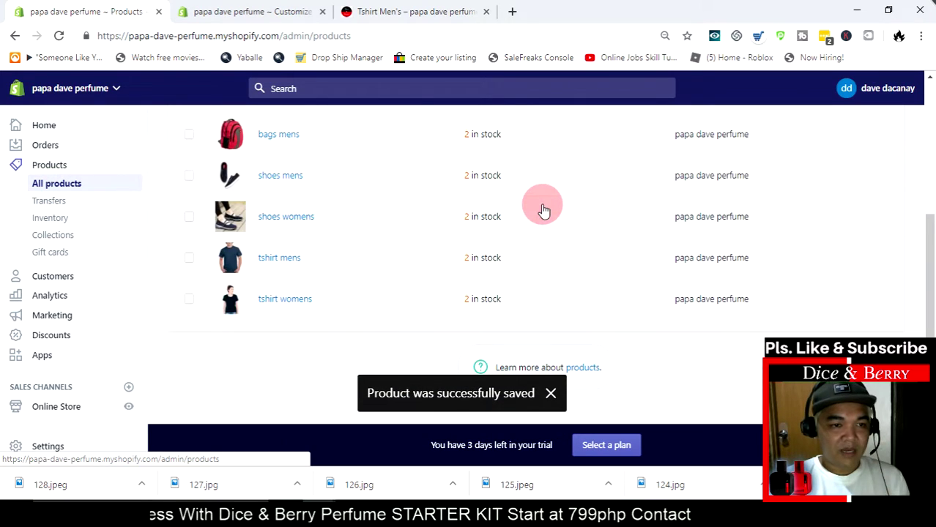
left_click(288, 259)
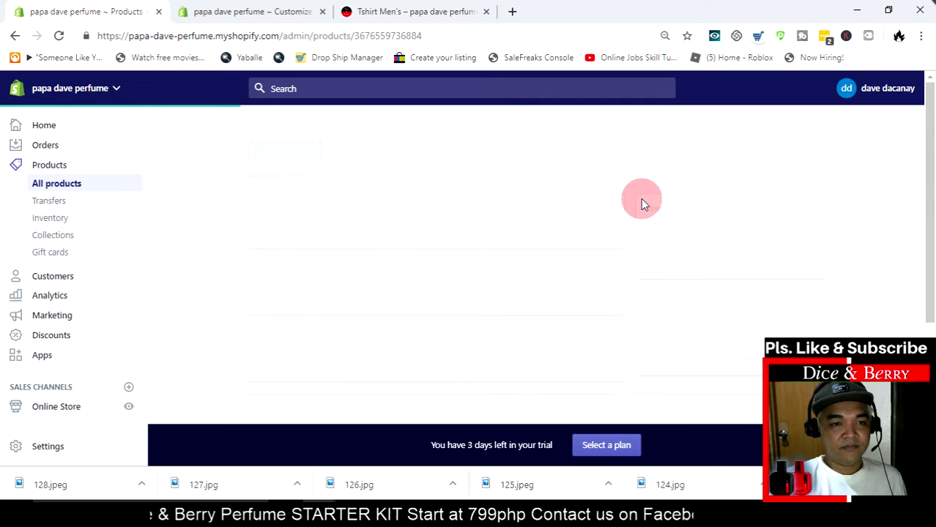
scroll(641, 198, "down", 5)
left_click(709, 241)
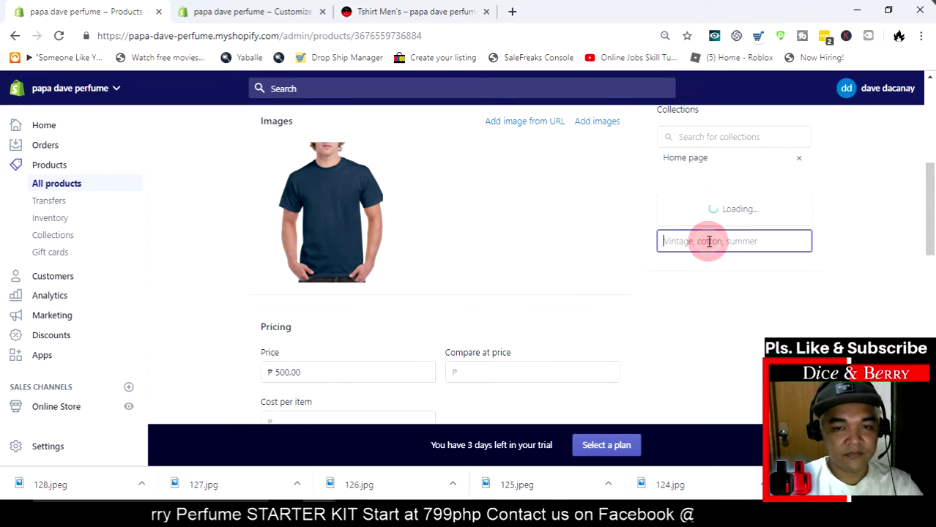
type("Tshirt Men's")
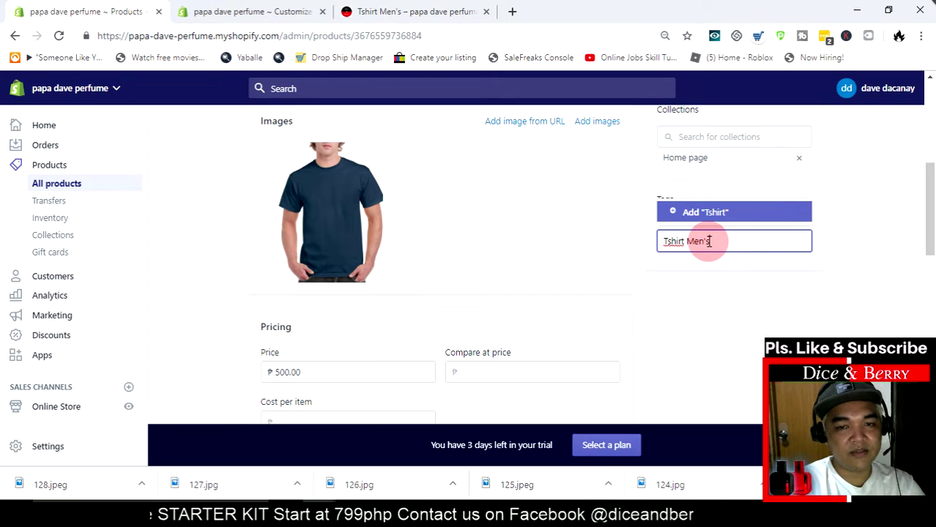
left_click(736, 214)
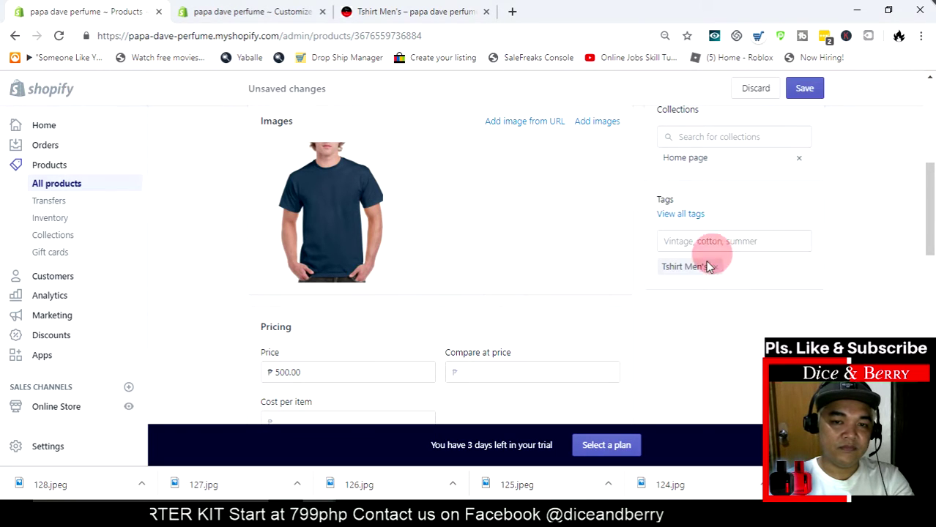
left_click(804, 88)
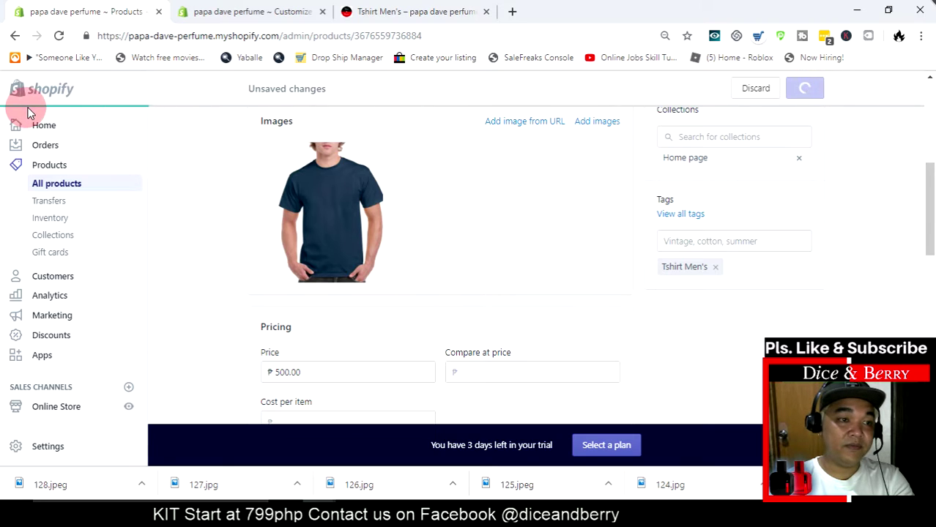
- Add the tag "Tshirt Women's" to the "tshirt womens" product and save it
left_click(78, 189)
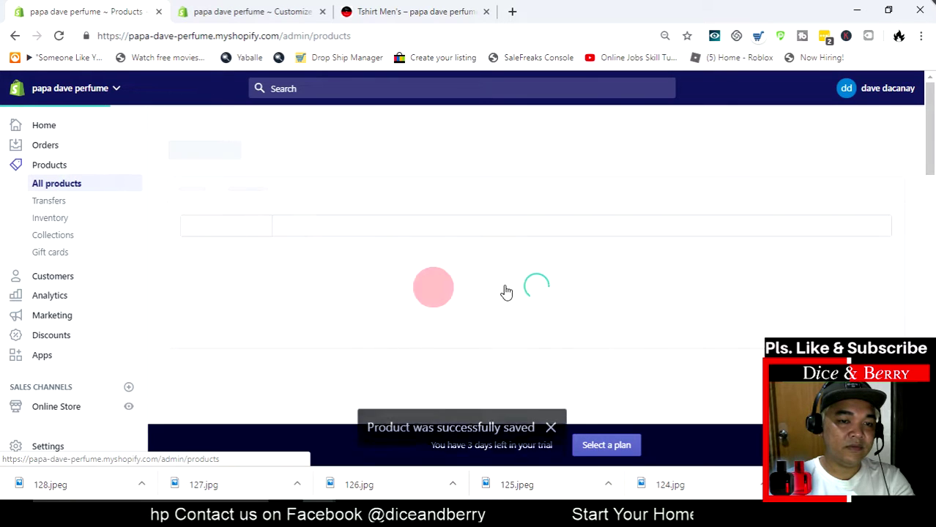
scroll(406, 245, "down", 3)
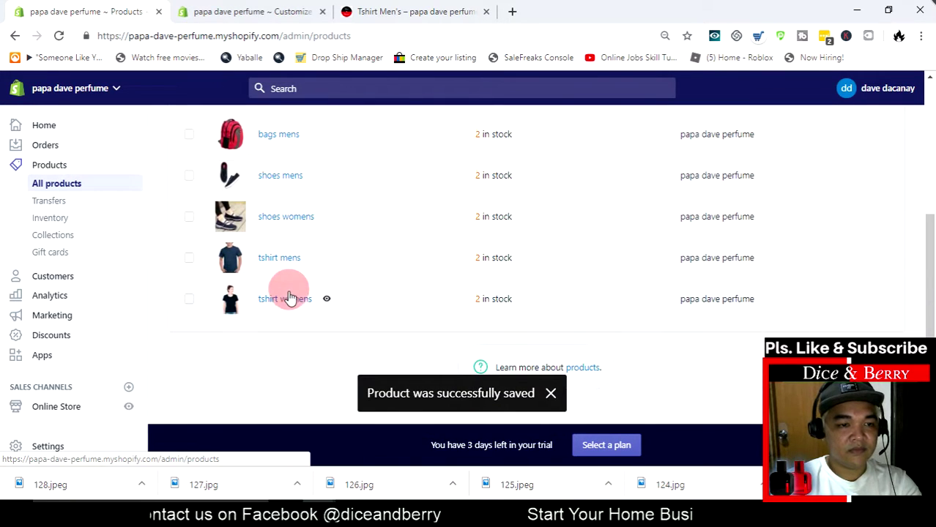
left_click(287, 298)
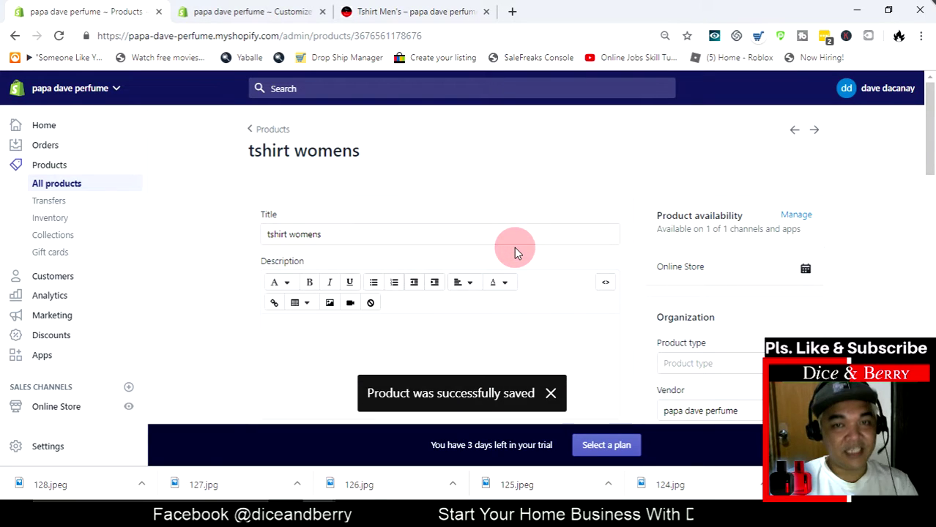
scroll(654, 236, "down", 5)
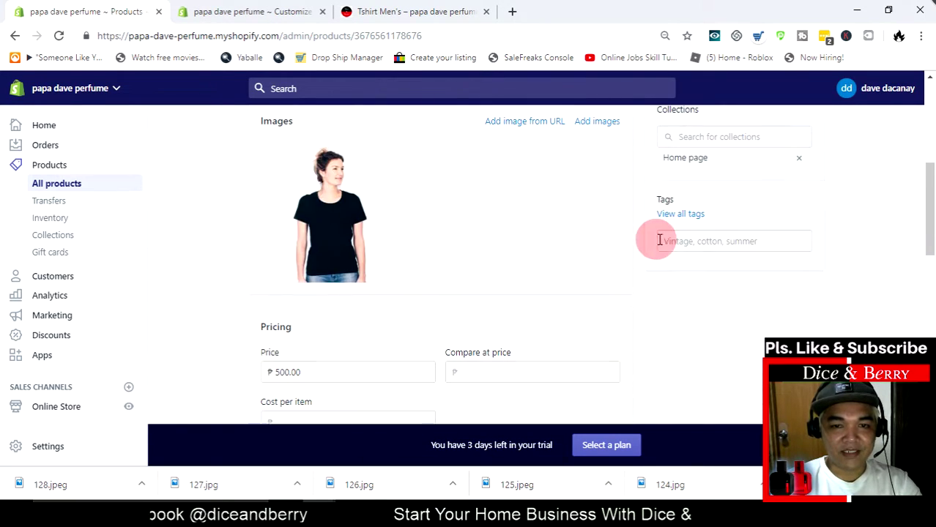
left_click(698, 239)
type("Tshirt Wom")
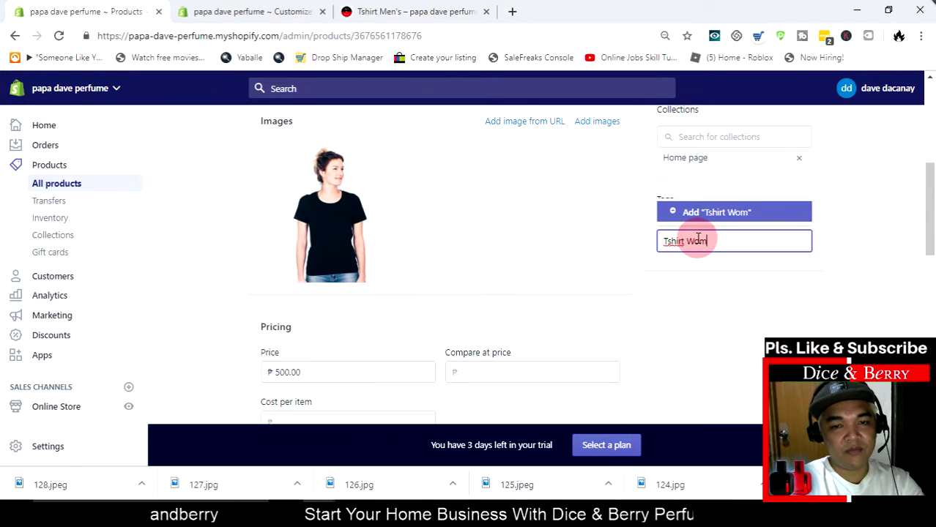
type("en's")
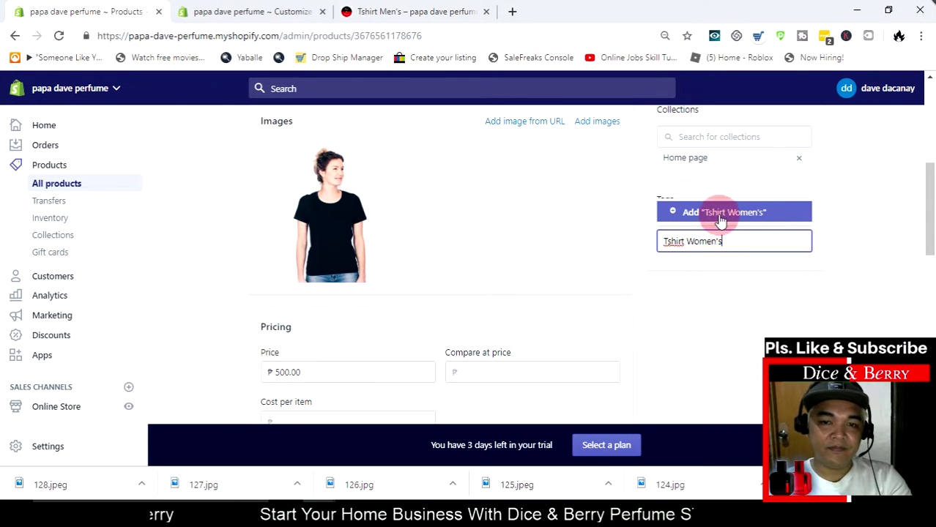
left_click(719, 211)
left_click(806, 90)
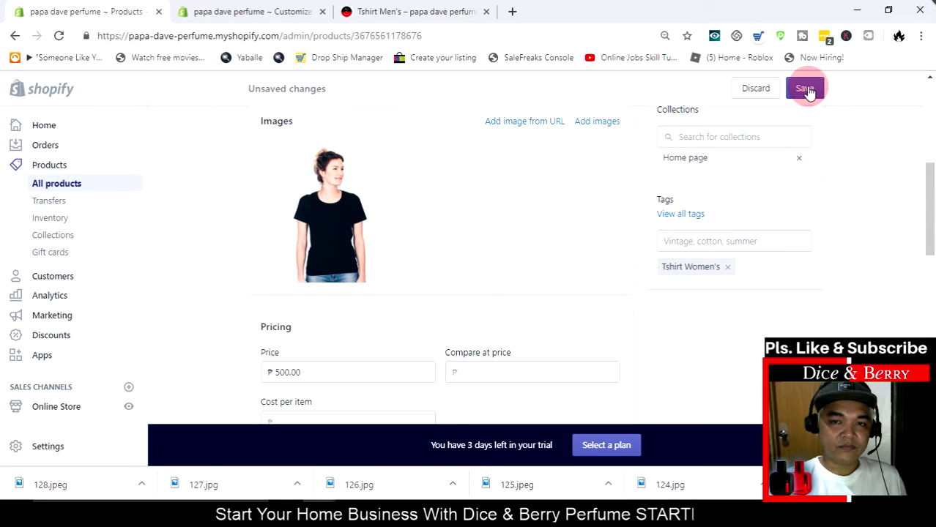
left_click(806, 89)
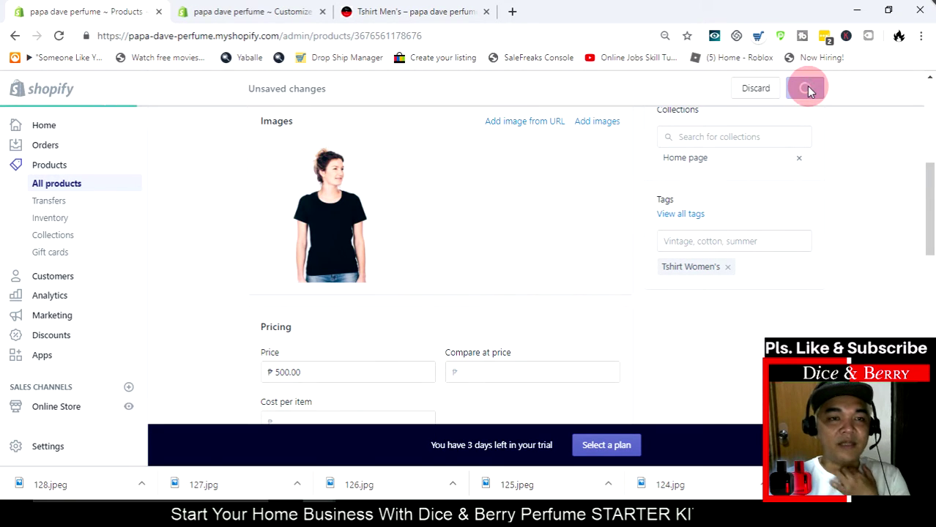
- Reload the Tshirt Men's collection page of the storefront to check its products
left_click(402, 16)
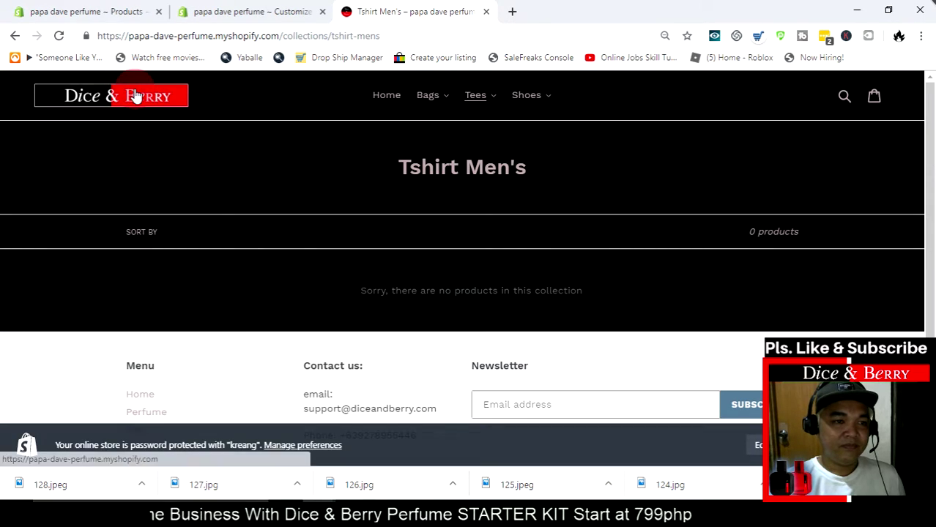
left_click(59, 35)
left_click(328, 277)
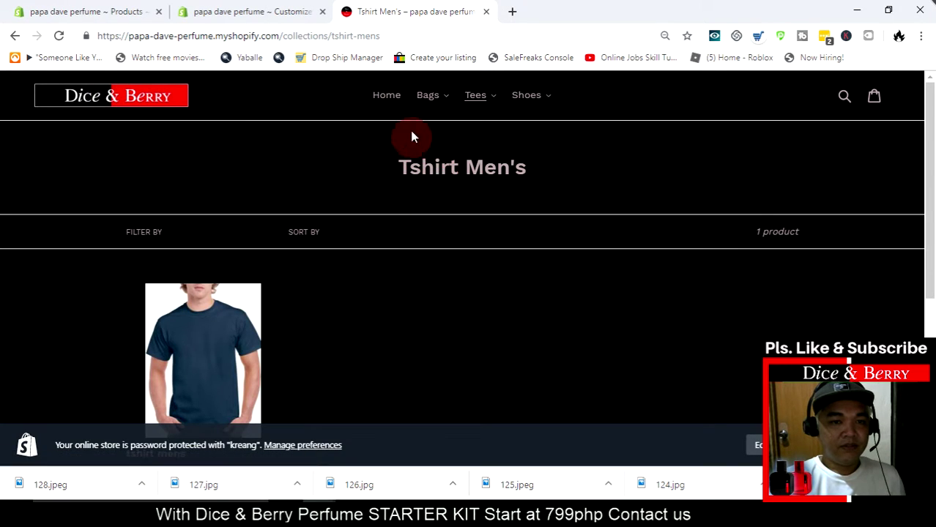
- Open the Mens collection under Bags in the storefront navigation and check its products
left_click(432, 99)
left_click(437, 131)
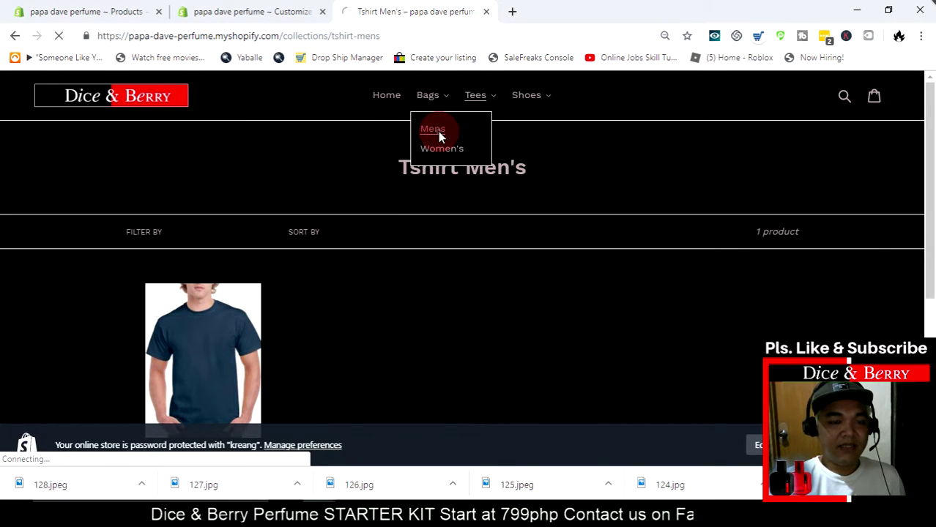
scroll(447, 154, "down", 3)
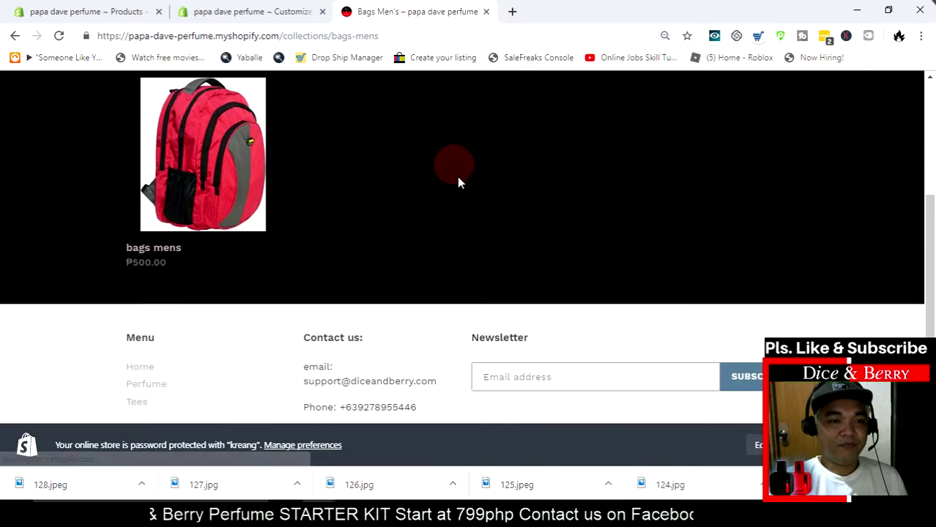
- Open the Women's collection under Bags in the storefront navigation and check its products
scroll(458, 182, "up", 2)
scroll(458, 211, "up", 1)
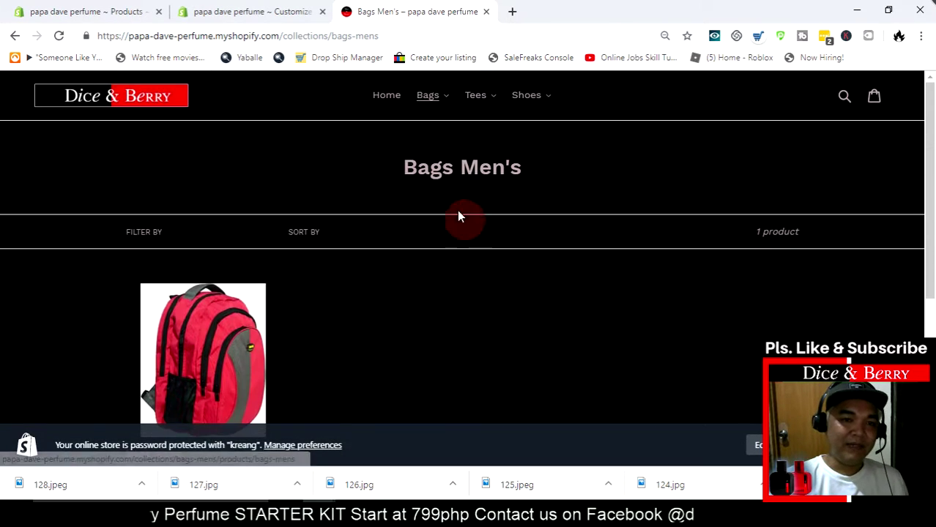
left_click(447, 95)
left_click(445, 149)
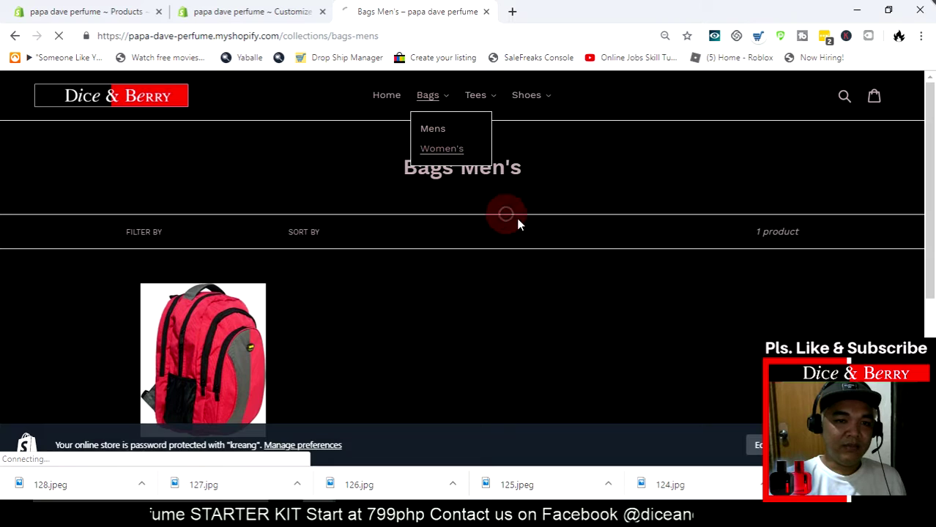
scroll(367, 212, "down", 2)
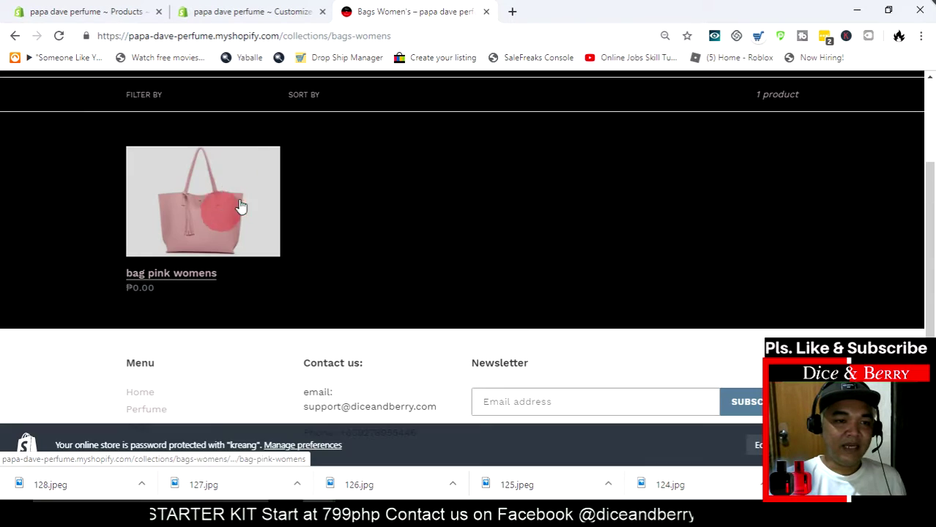
- Open the Men's and Women's collections under Tees in the storefront navigation and check their products
scroll(453, 194, "up", 2)
left_click(482, 98)
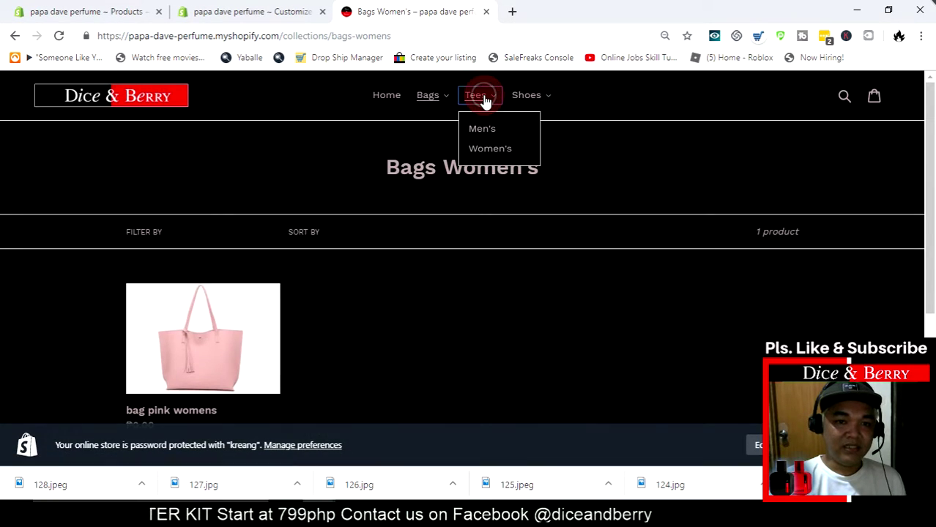
left_click(484, 129)
scroll(501, 255, "down", 1)
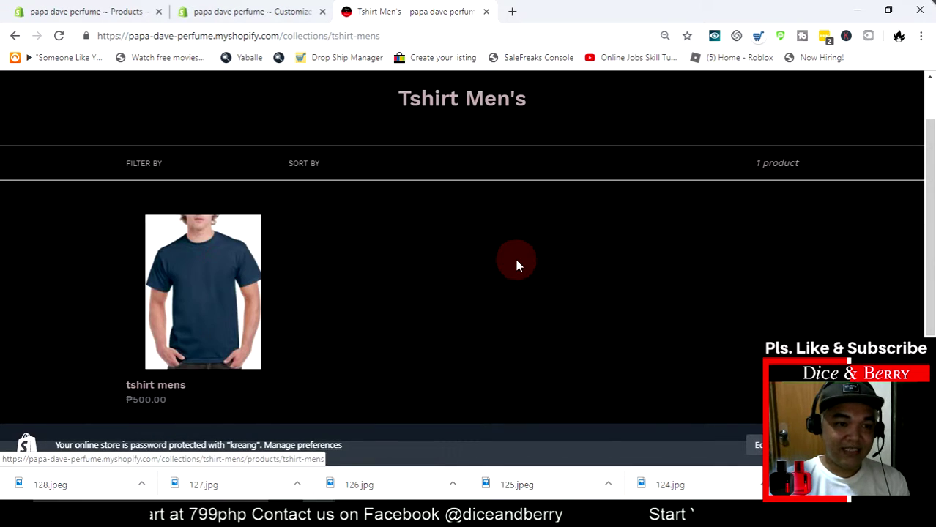
scroll(517, 264, "up", 1)
left_click(492, 103)
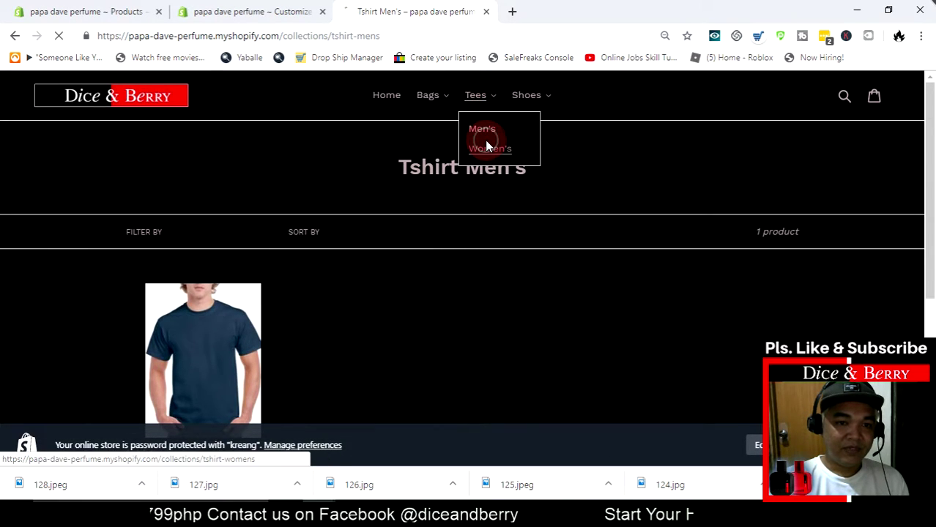
left_click(486, 146)
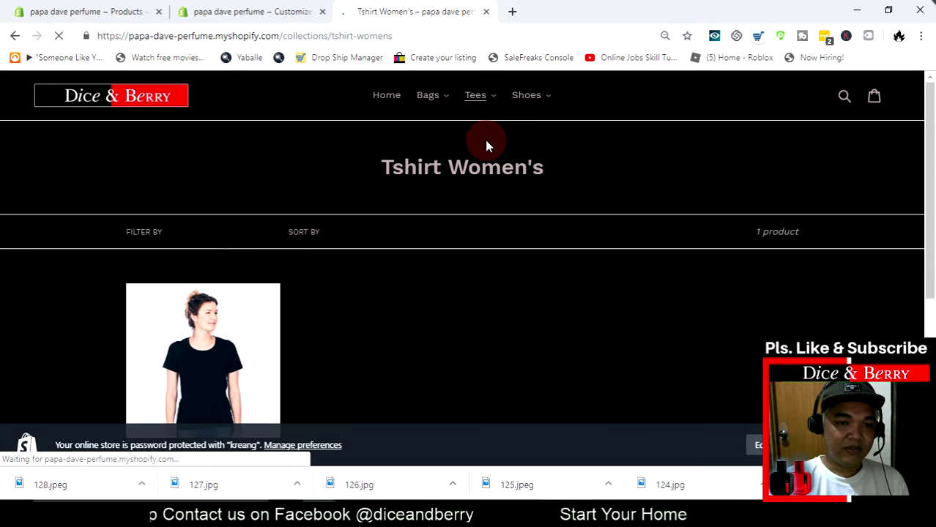
- Open the Men's and Women's collections under Shoes in the storefront navigation and check their products
left_click(555, 98)
left_click(504, 132)
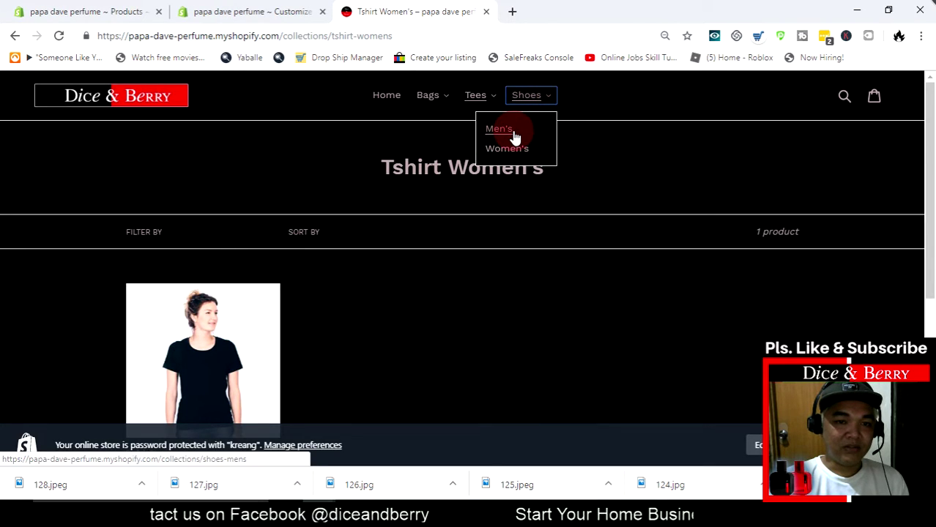
scroll(524, 167, "down", 1)
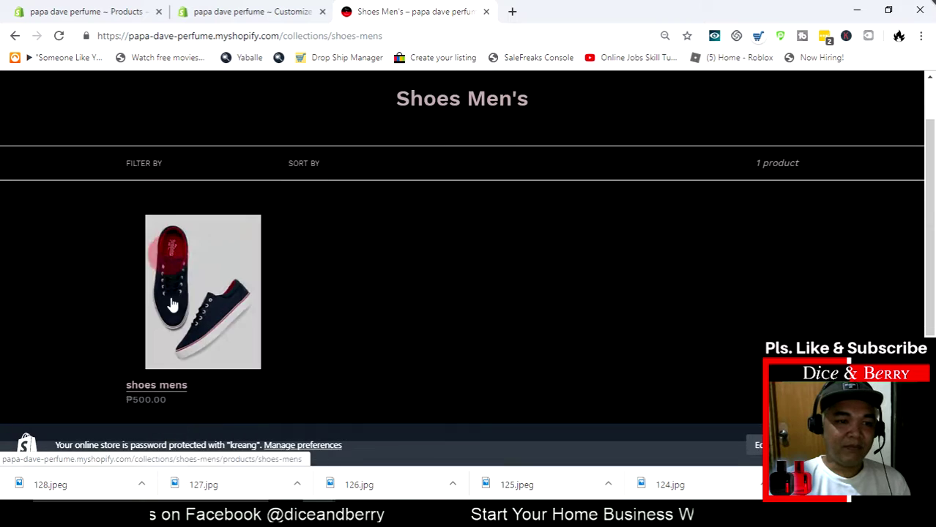
scroll(335, 267, "up", 1)
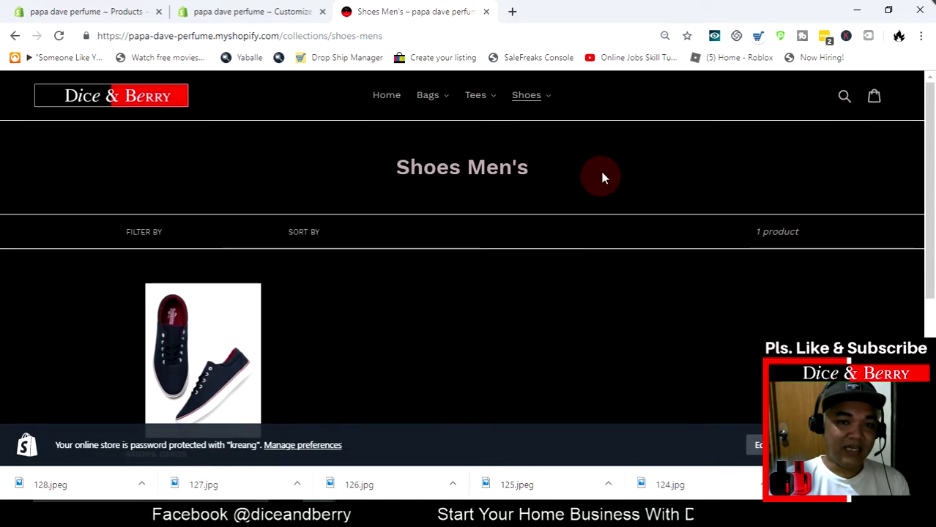
left_click(546, 99)
left_click(502, 152)
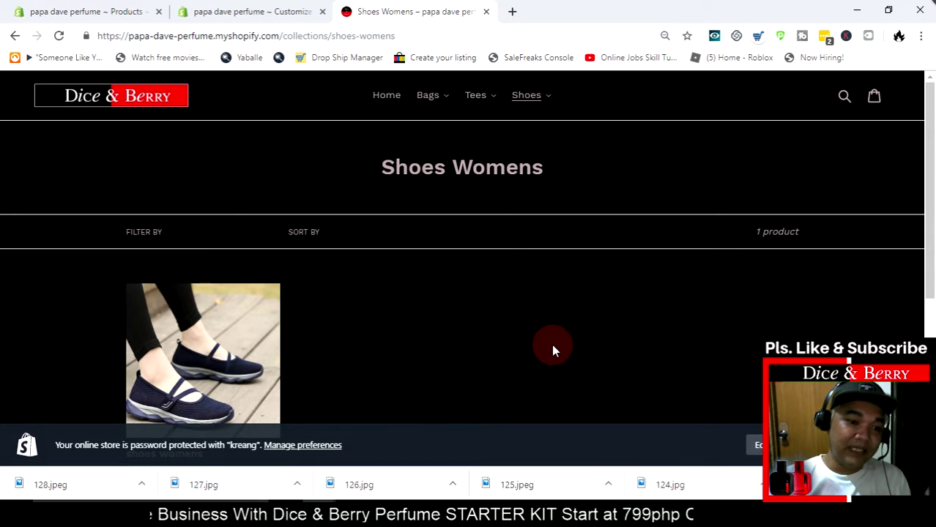
- Open the storefront home page and look over its sections
left_click(387, 103)
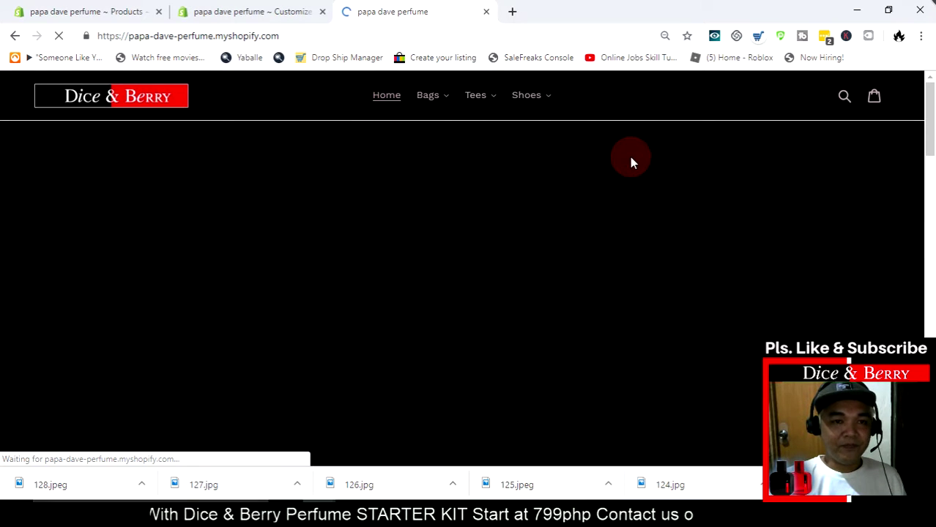
scroll(632, 160, "down", 3)
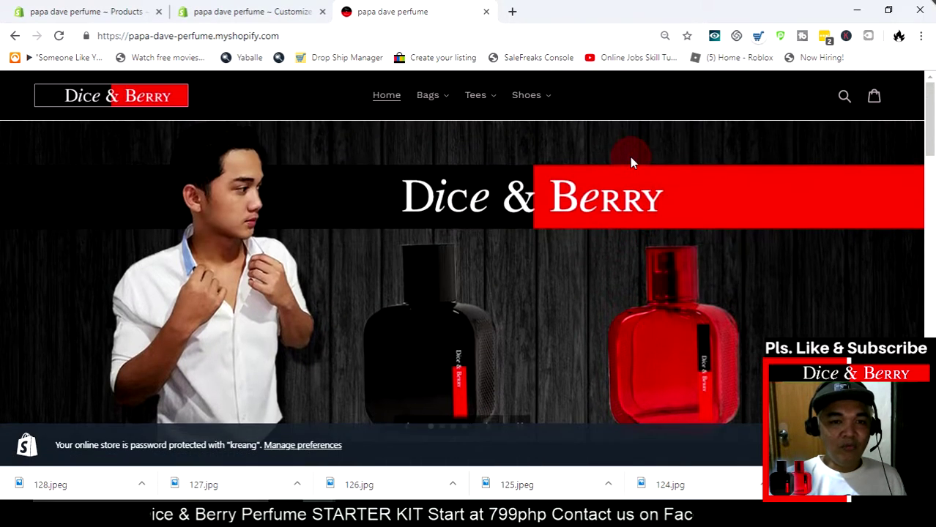
- In the theme editor, move the Featured collection section above the first Slideshow on the home page and save
left_click(286, 15)
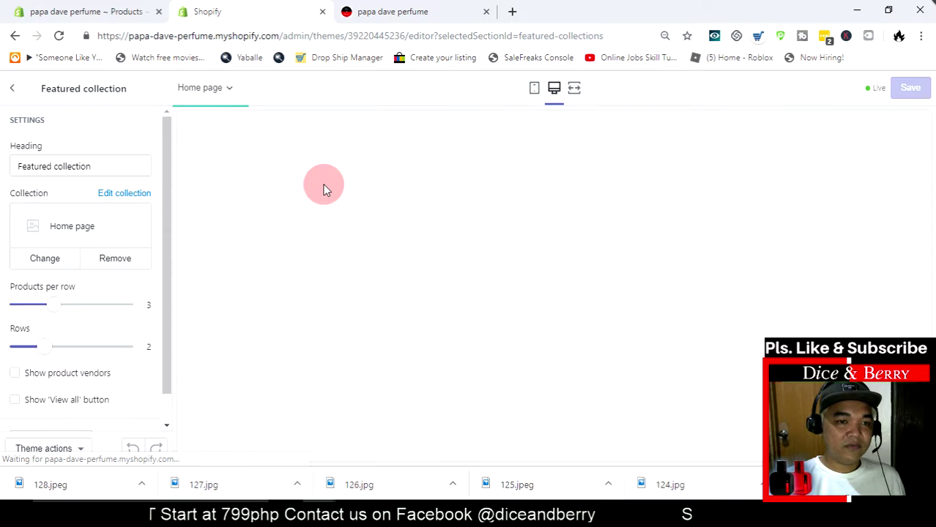
left_click(11, 88)
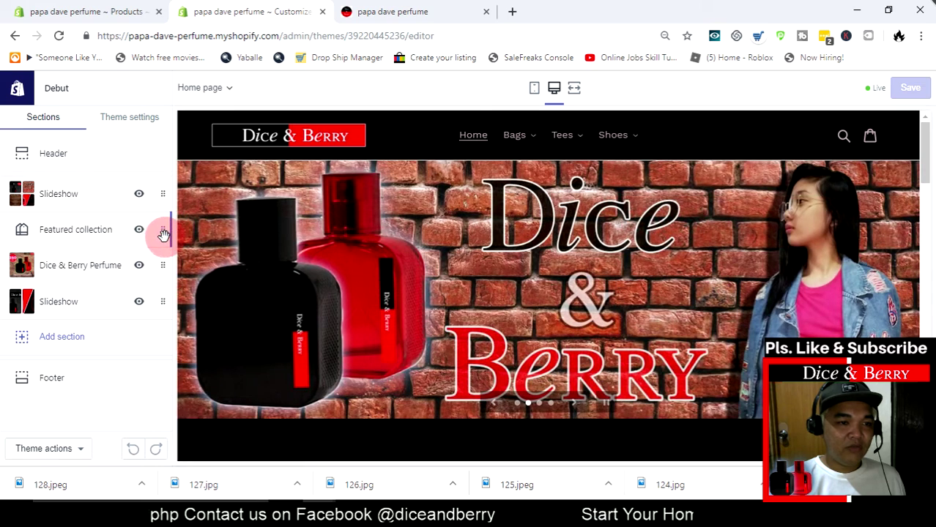
left_click_drag(164, 235, 156, 190)
left_click(908, 89)
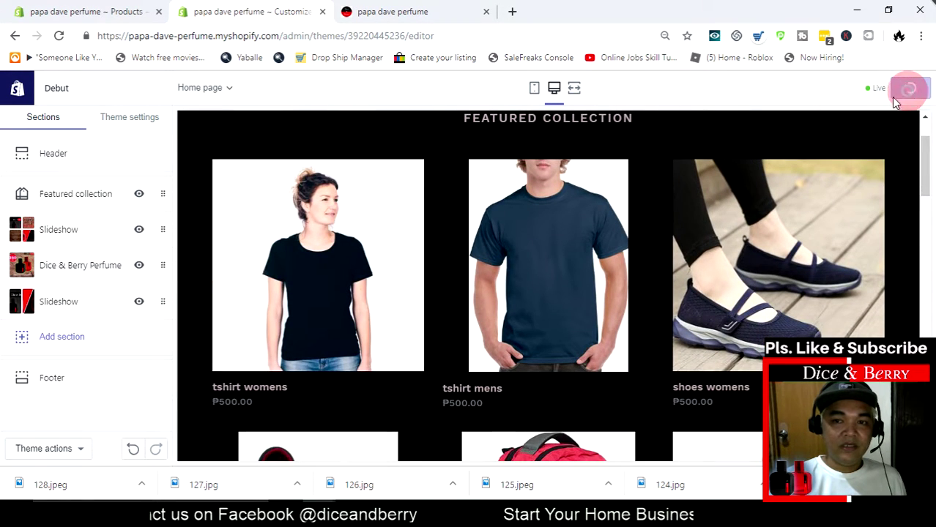
- Return to the storefront home page to check the new section order
left_click(393, 13)
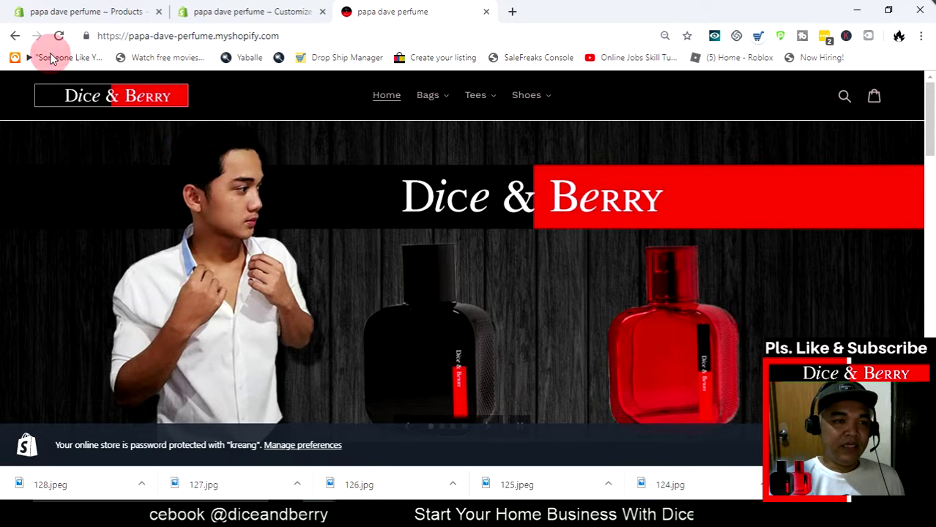